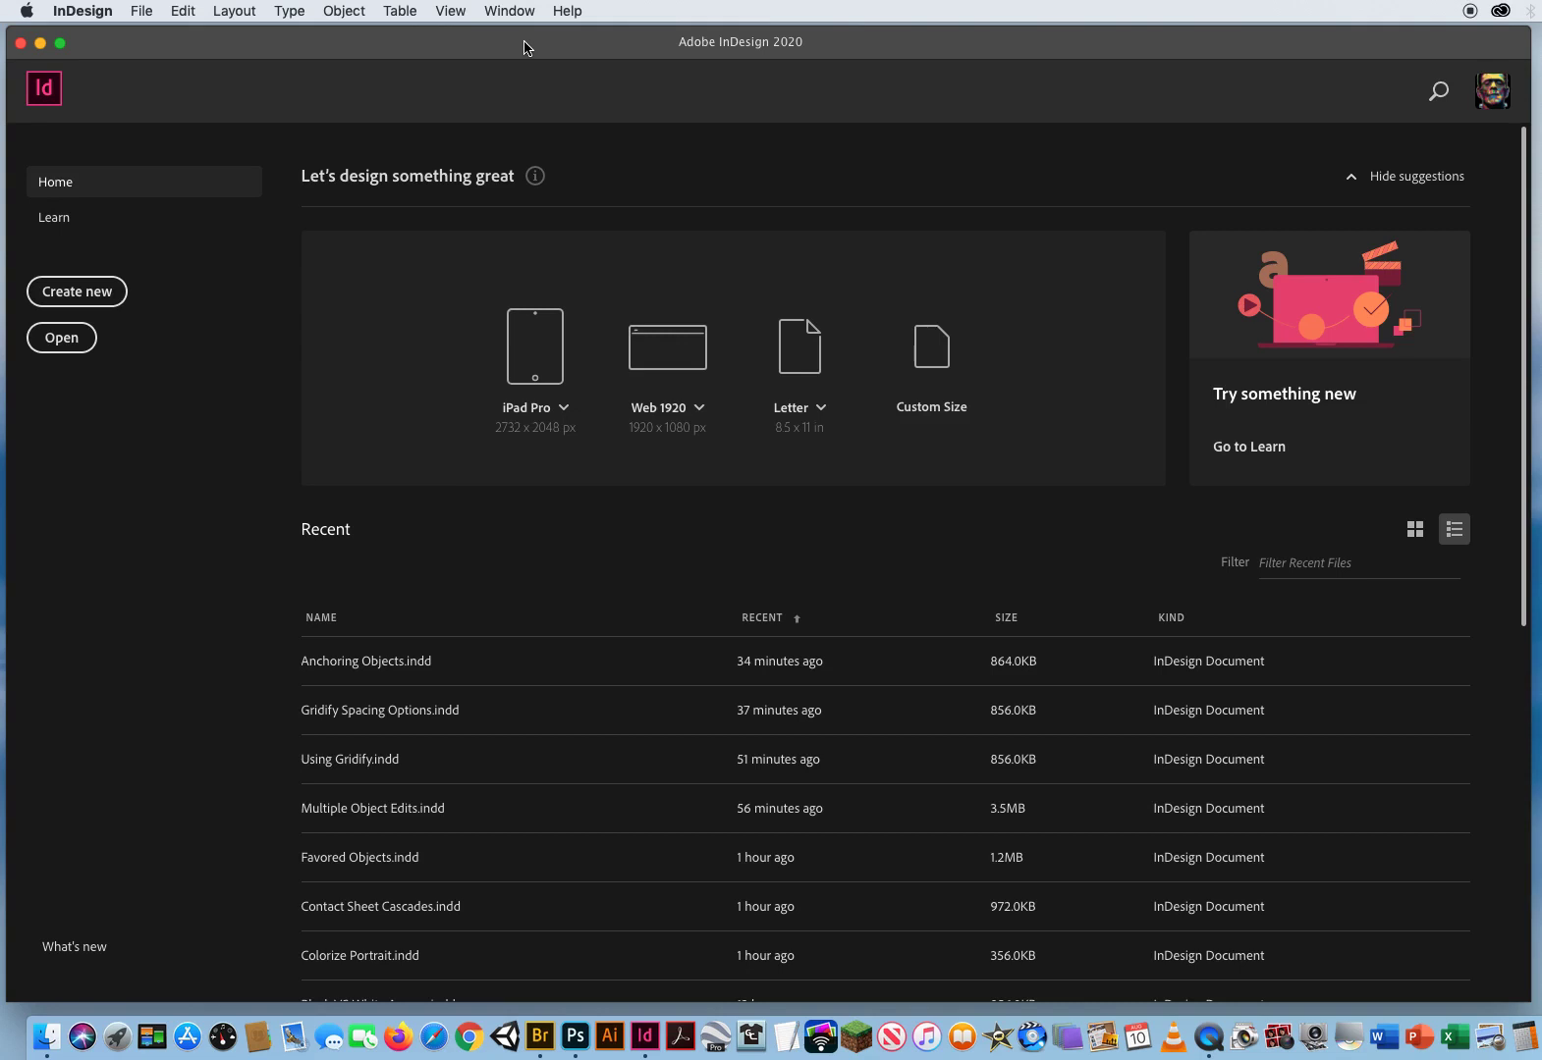
Open Importing Text.indd from ID CH.5 Text Editing > 1 Importing Text Files.
{"action": "left_click", "coordinate": [142, 12]}
{"action": "left_click", "coordinate": [152, 51]}
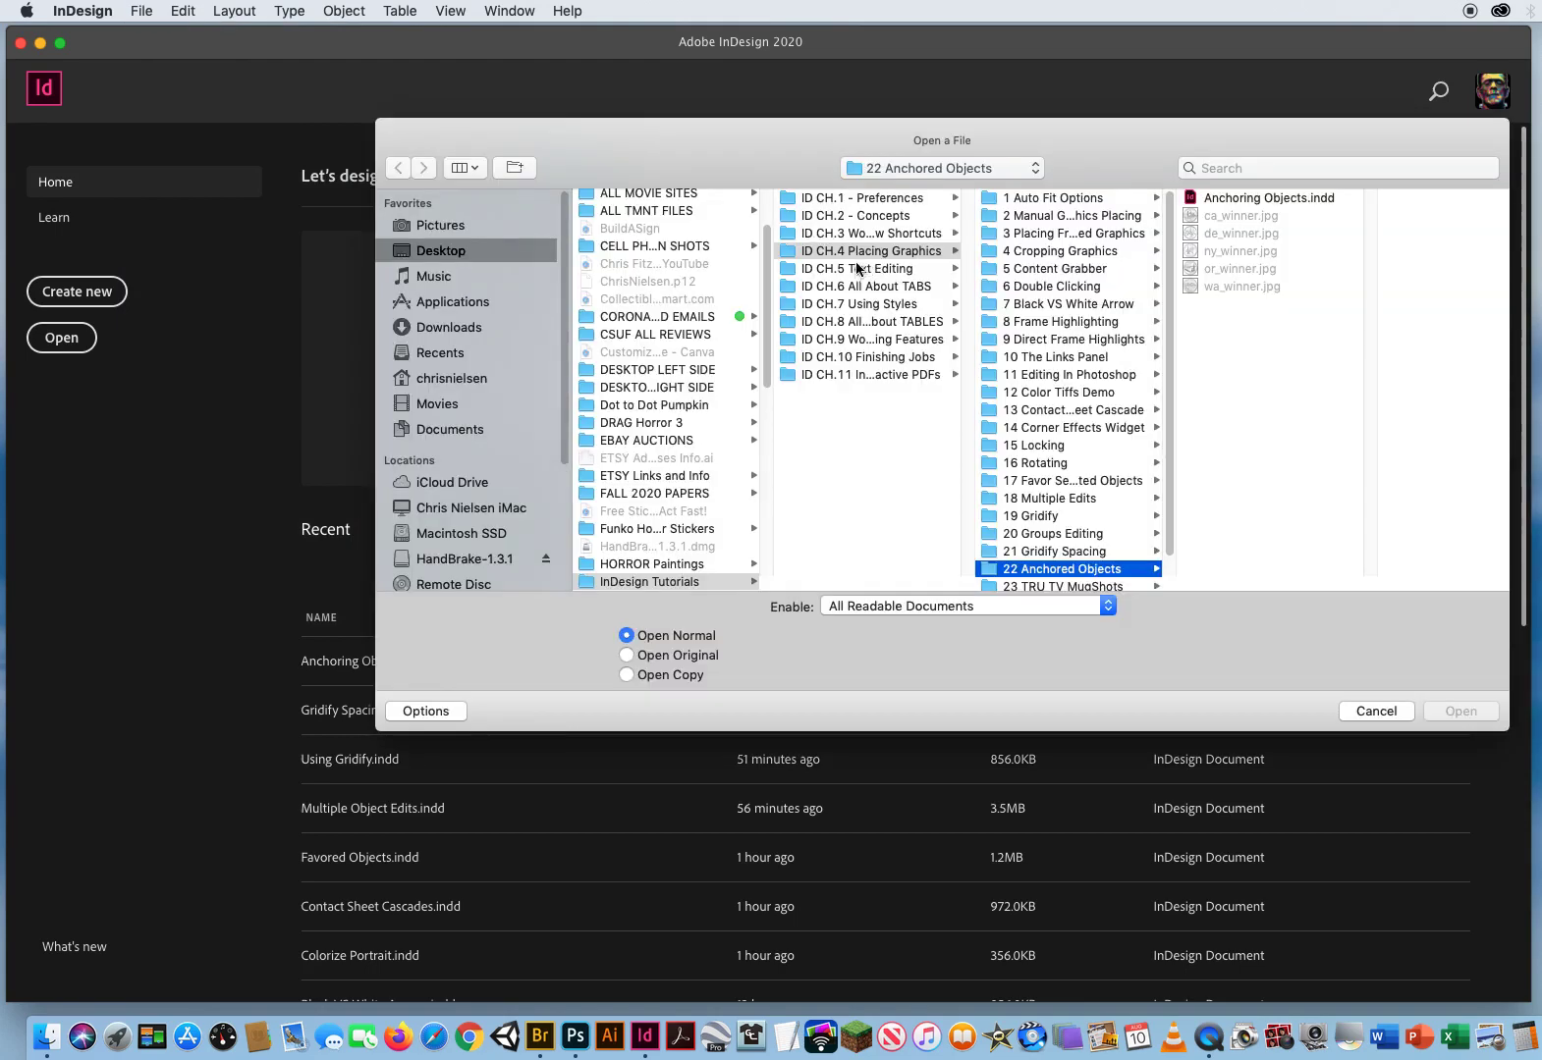
{"action": "left_click", "coordinate": [863, 271]}
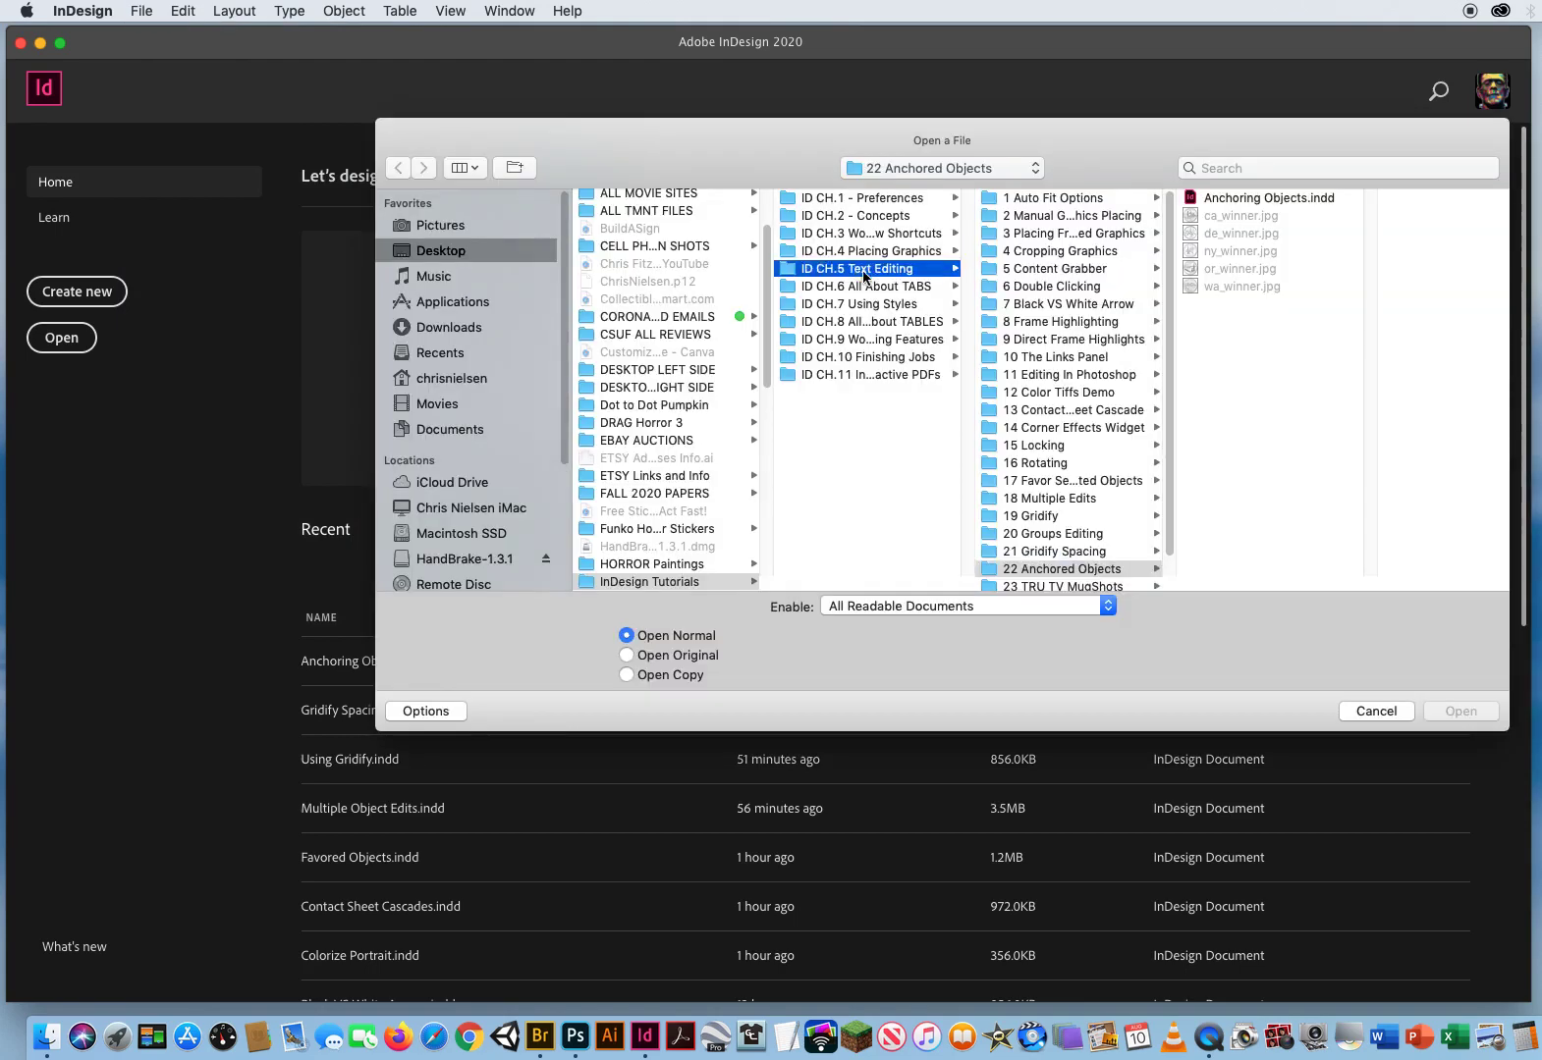
{"action": "left_click", "coordinate": [1056, 197]}
{"action": "left_click", "coordinate": [1242, 198]}
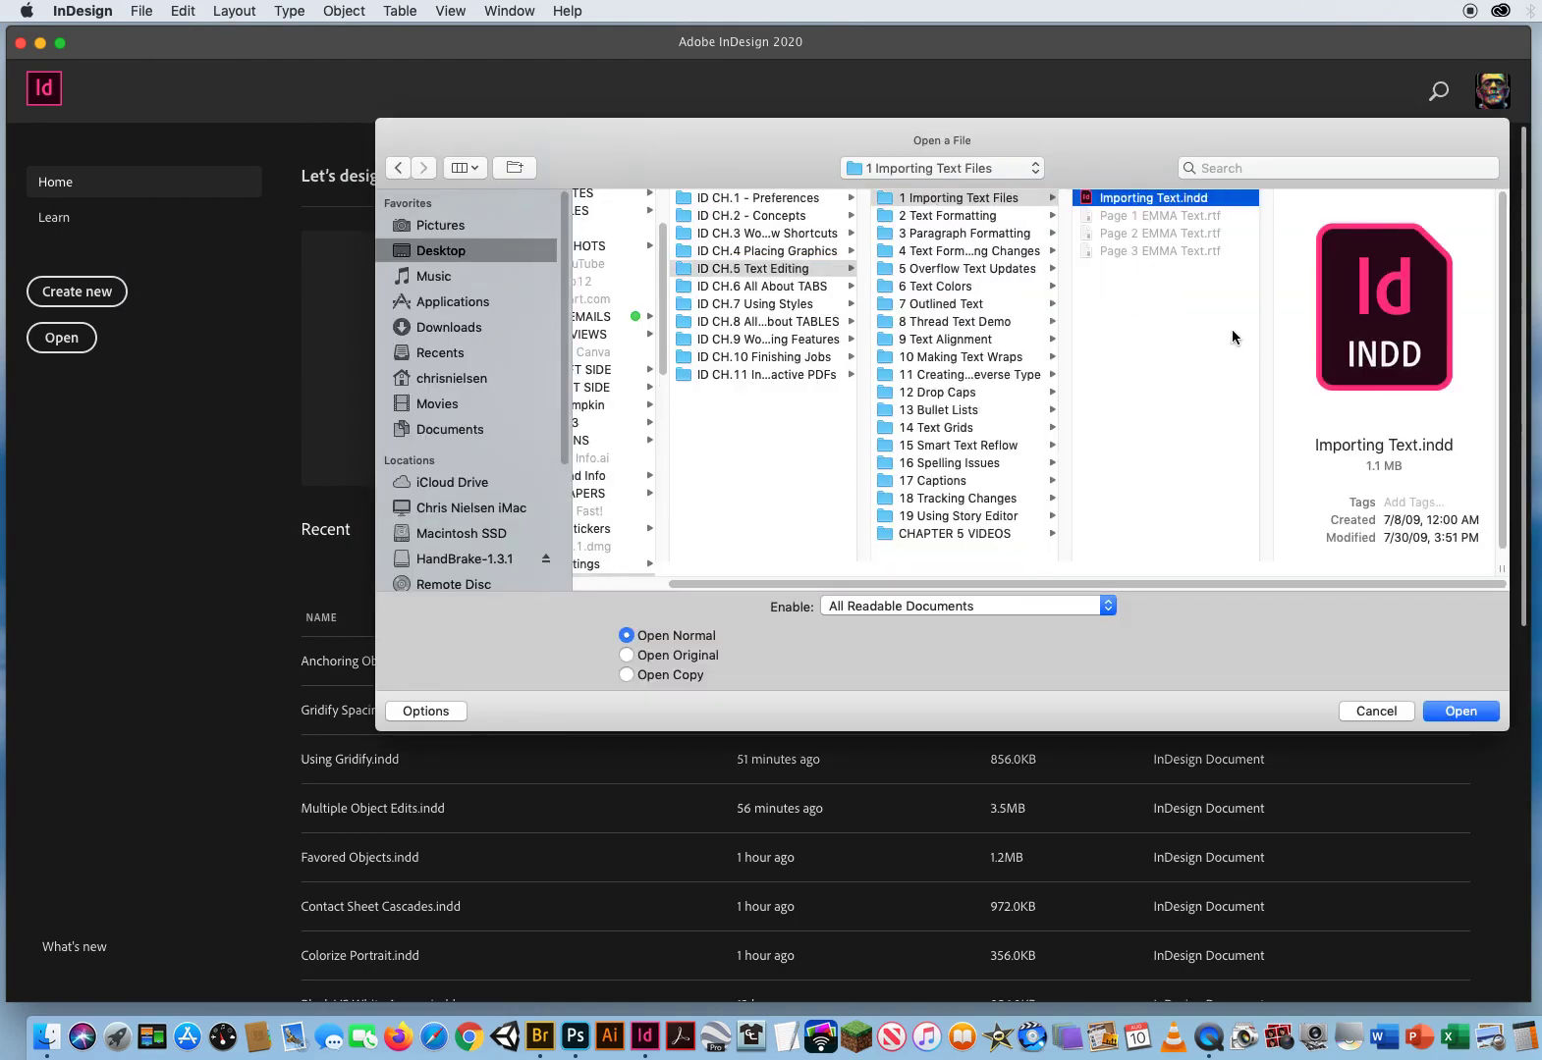
{"action": "left_click", "coordinate": [1446, 711]}
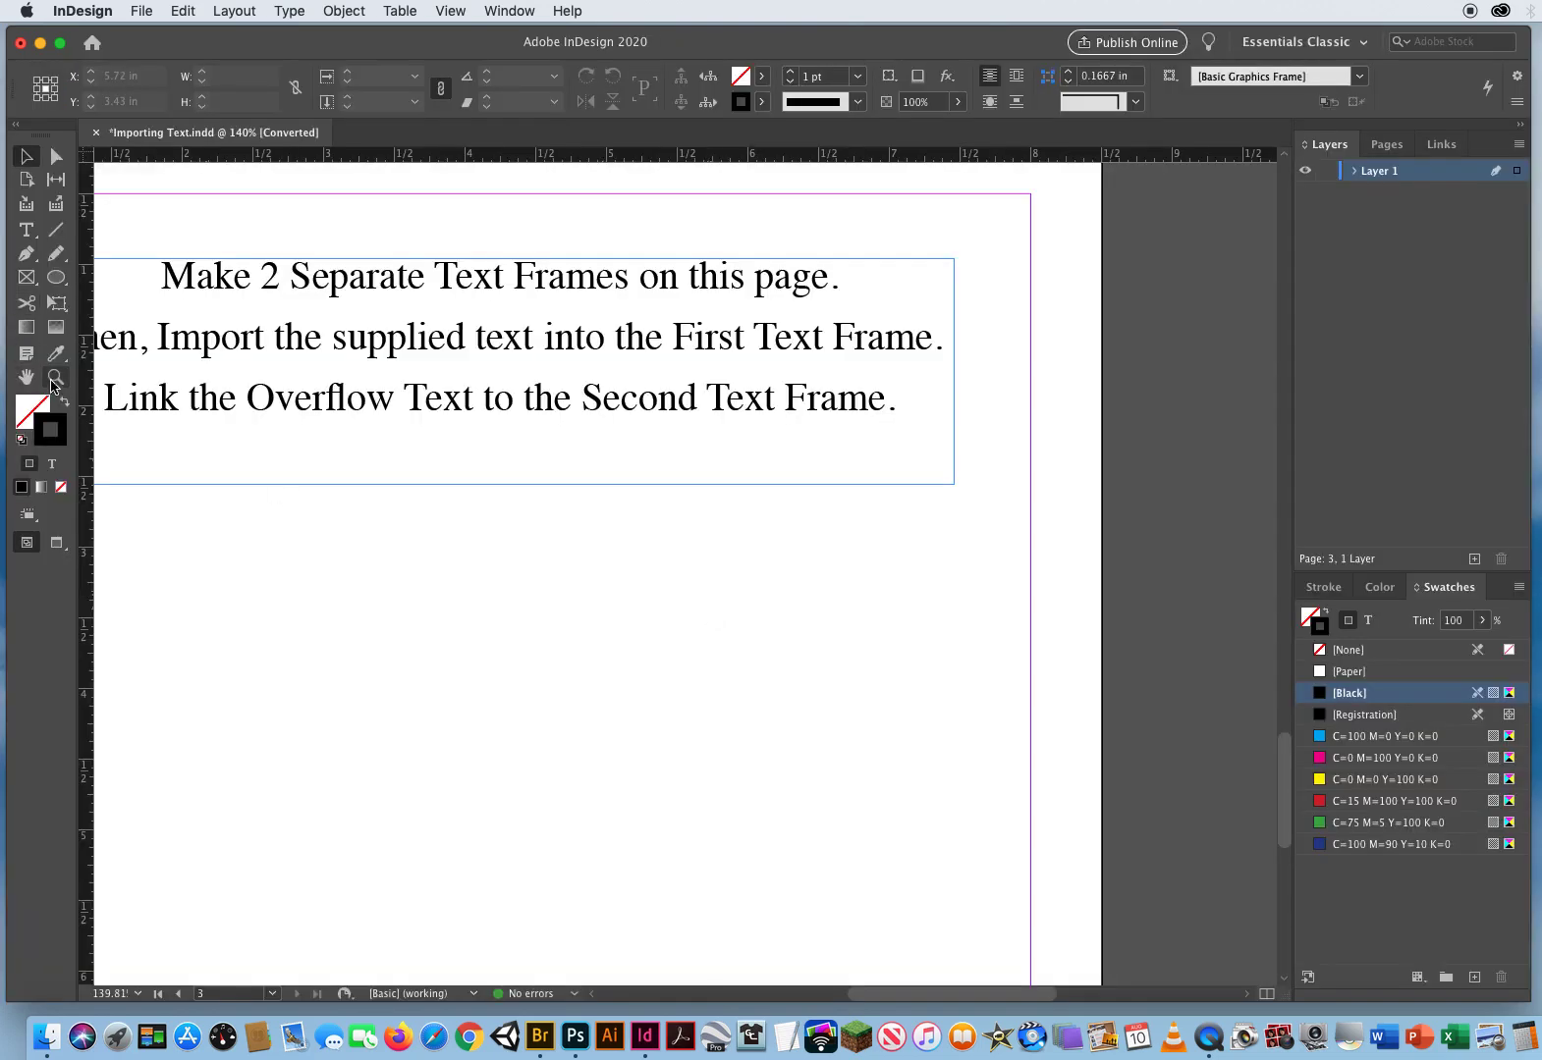
Zoom out with the Zoom tool until all pages of the document are visible.
{"action": "left_click", "coordinate": [56, 376]}
{"action": "left_click", "coordinate": [629, 599], "text": "alt"}
{"action": "left_click", "coordinate": [657, 601], "text": "alt"}
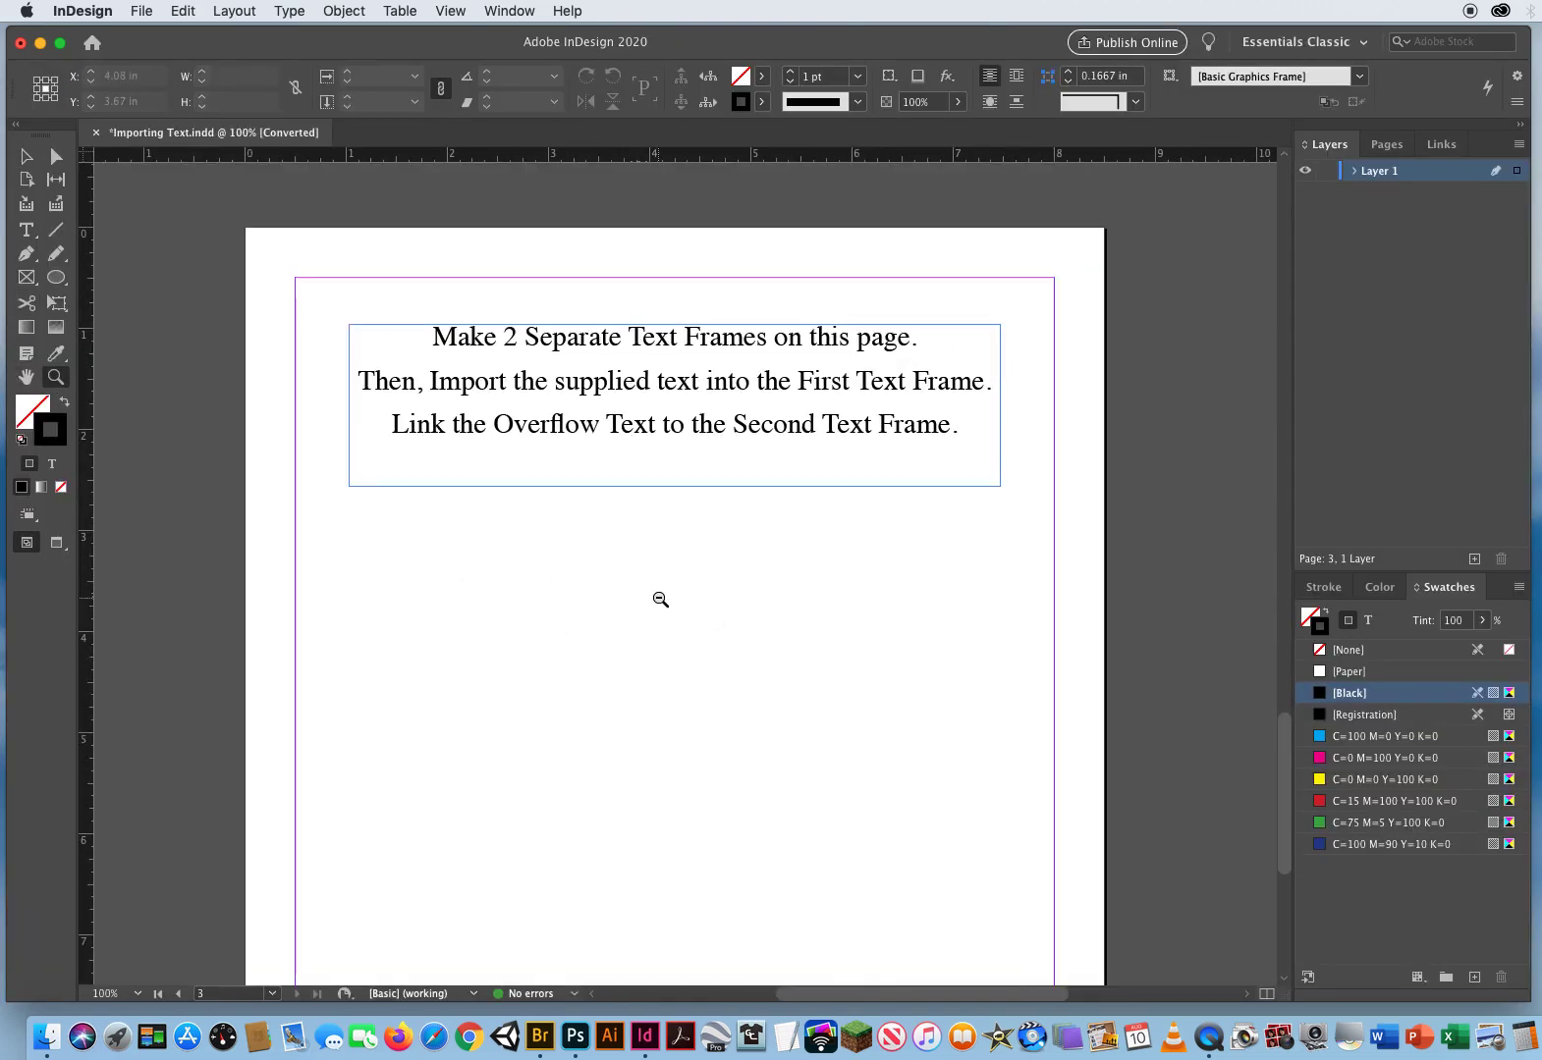
{"action": "left_click", "coordinate": [657, 599], "text": "alt"}
{"action": "left_click", "coordinate": [660, 599], "text": "alt"}
{"action": "left_click", "coordinate": [661, 600], "text": "alt"}
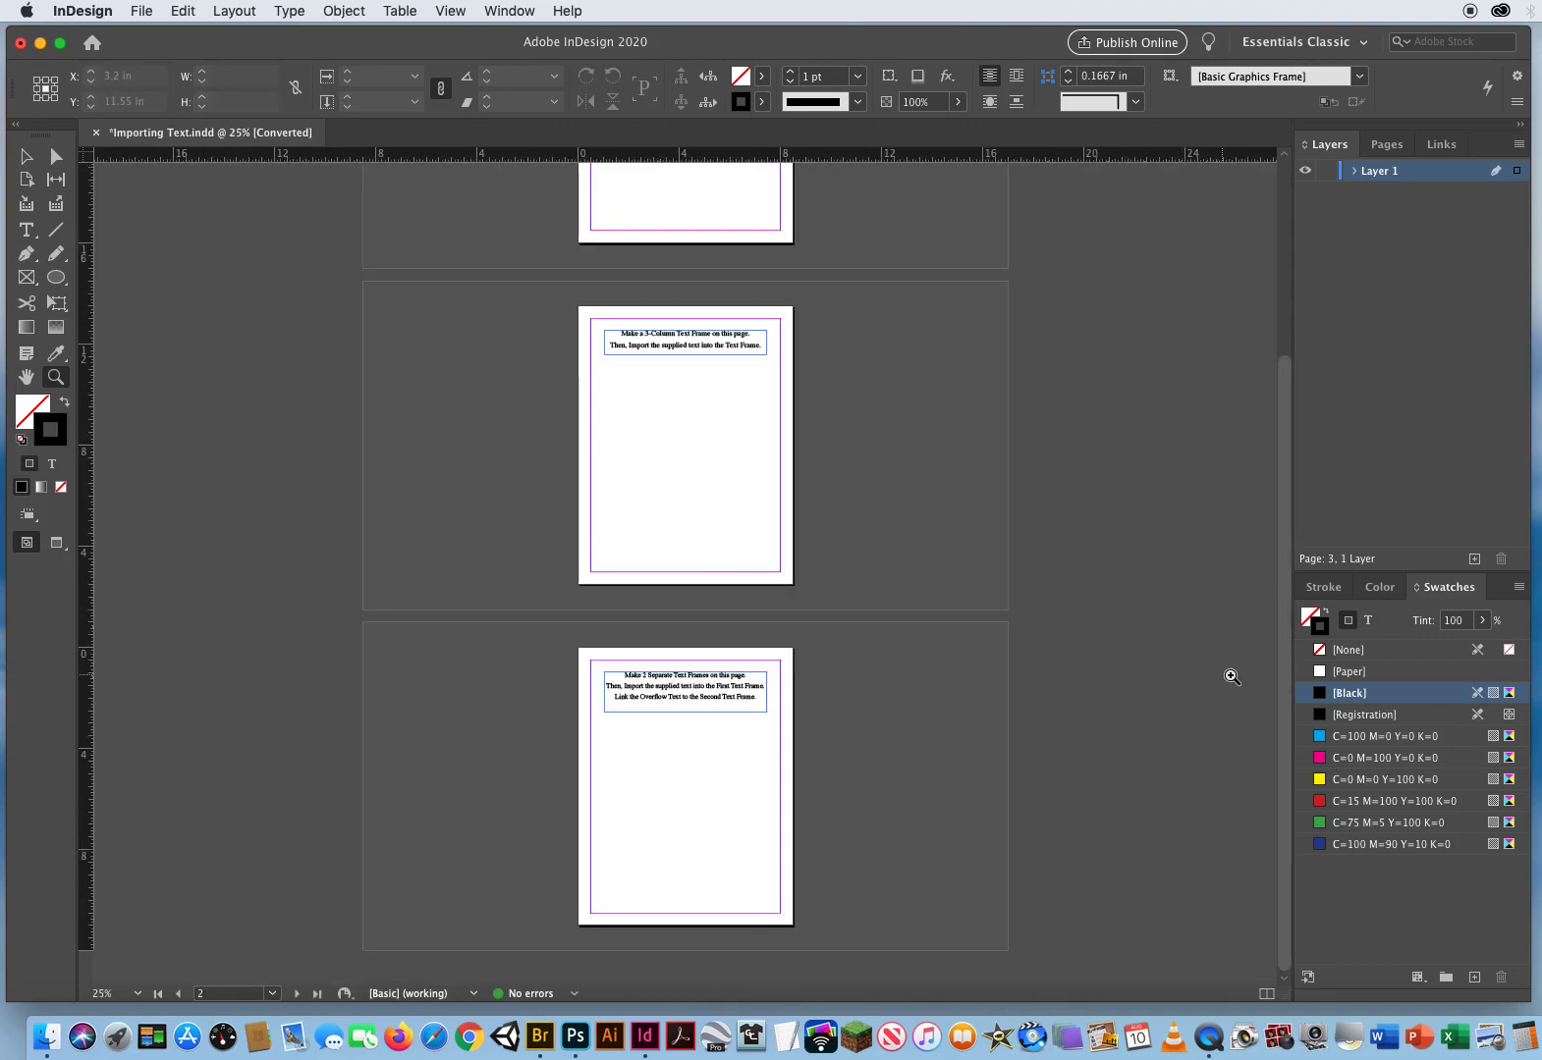
{"action": "scroll", "coordinate": [1231, 305], "scroll_direction": "up", "scroll_amount": 4}
{"action": "scroll", "coordinate": [1224, 351], "scroll_direction": "down", "scroll_amount": 4}
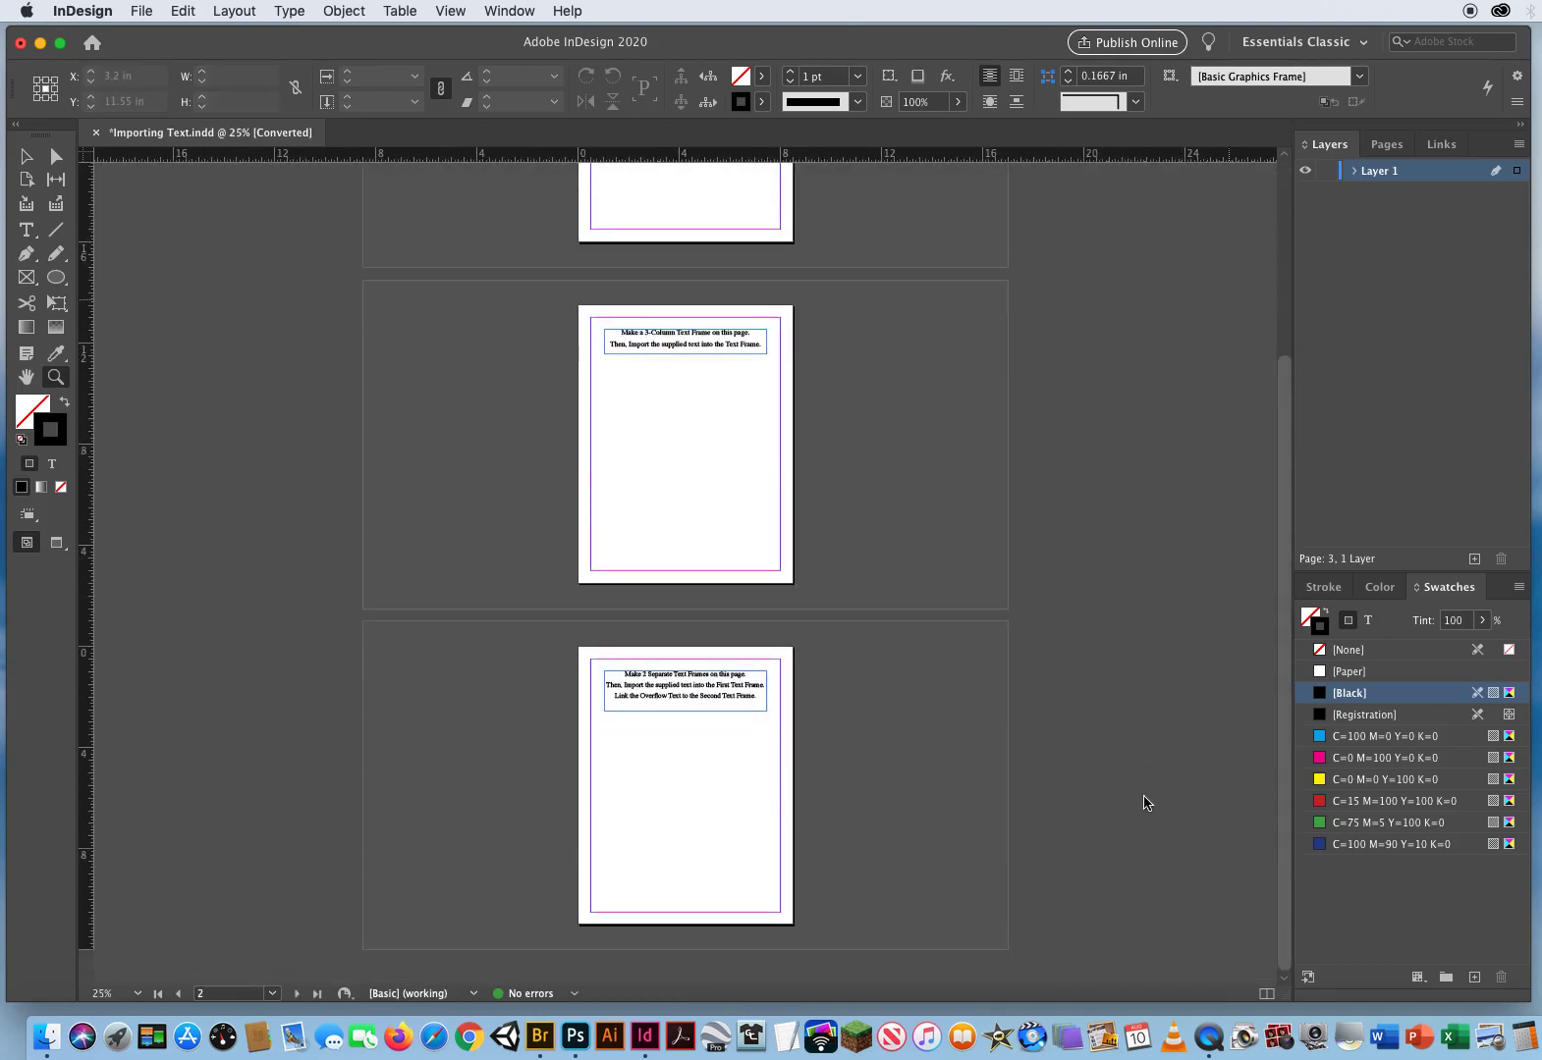
{"action": "scroll", "coordinate": [1146, 802], "scroll_direction": "up", "scroll_amount": 4}
Zoom in on page 1 to 75% to show its single-column frame instructions.
{"action": "left_click", "coordinate": [665, 372]}
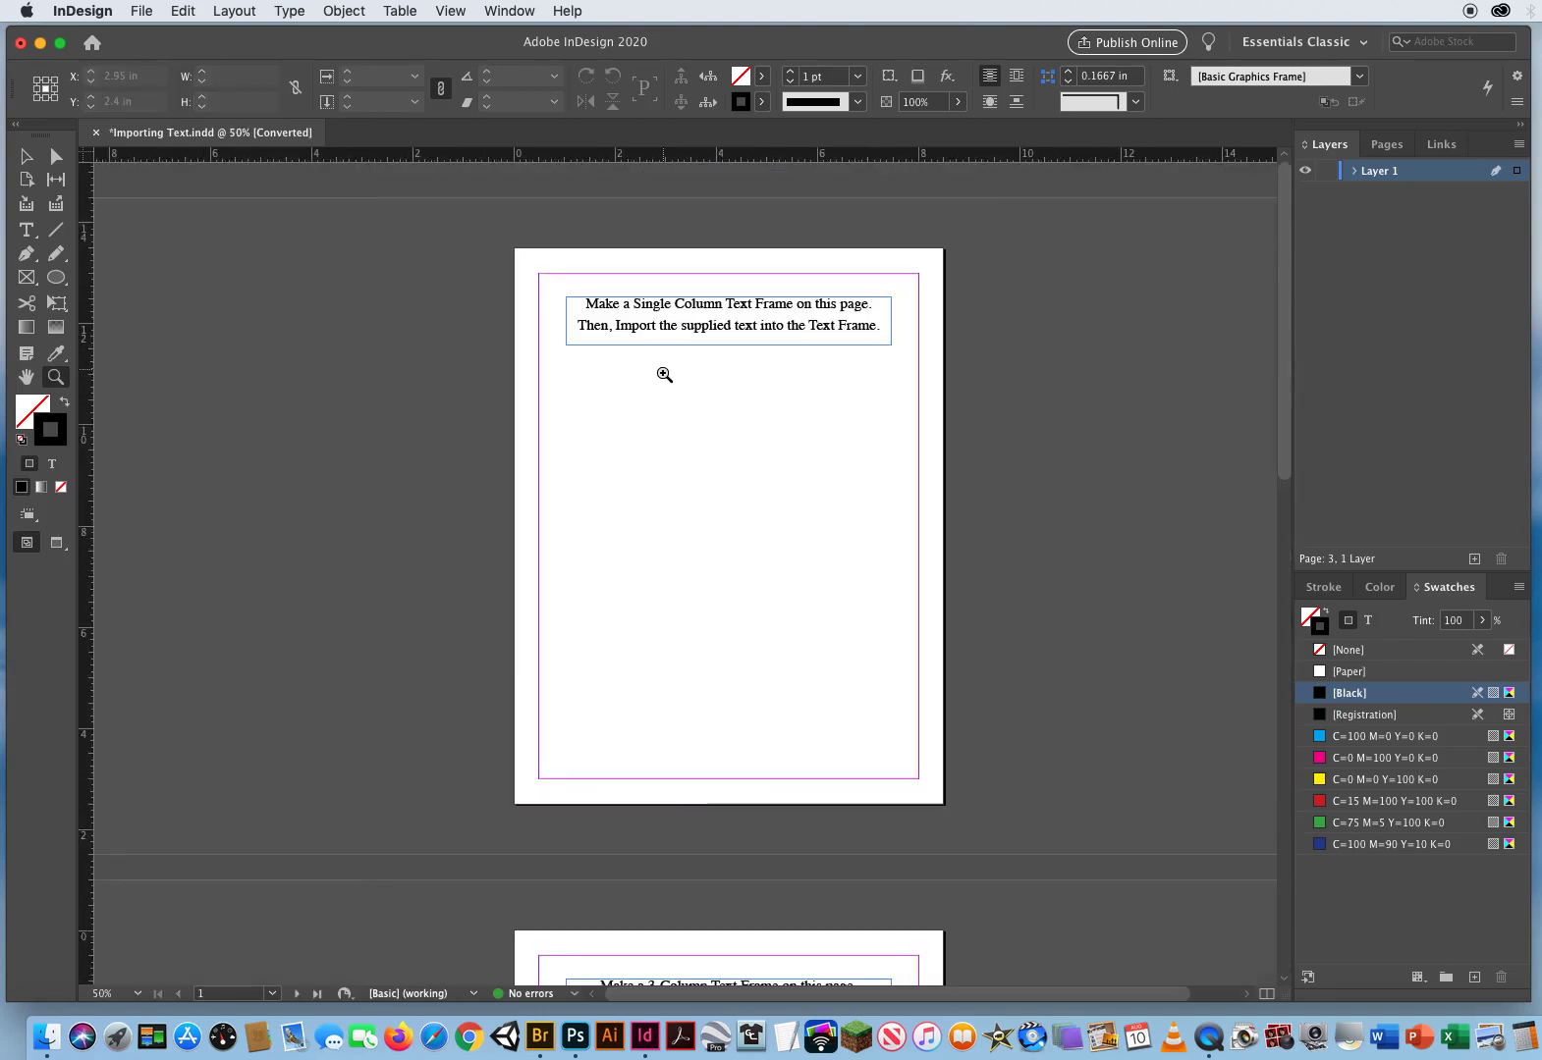
{"action": "left_click", "coordinate": [661, 464]}
{"action": "scroll", "coordinate": [639, 530], "scroll_direction": "right", "scroll_amount": 1}
{"action": "scroll", "coordinate": [599, 498], "scroll_direction": "down", "scroll_amount": 2}
{"action": "scroll", "coordinate": [599, 498], "scroll_direction": "right", "scroll_amount": 2}
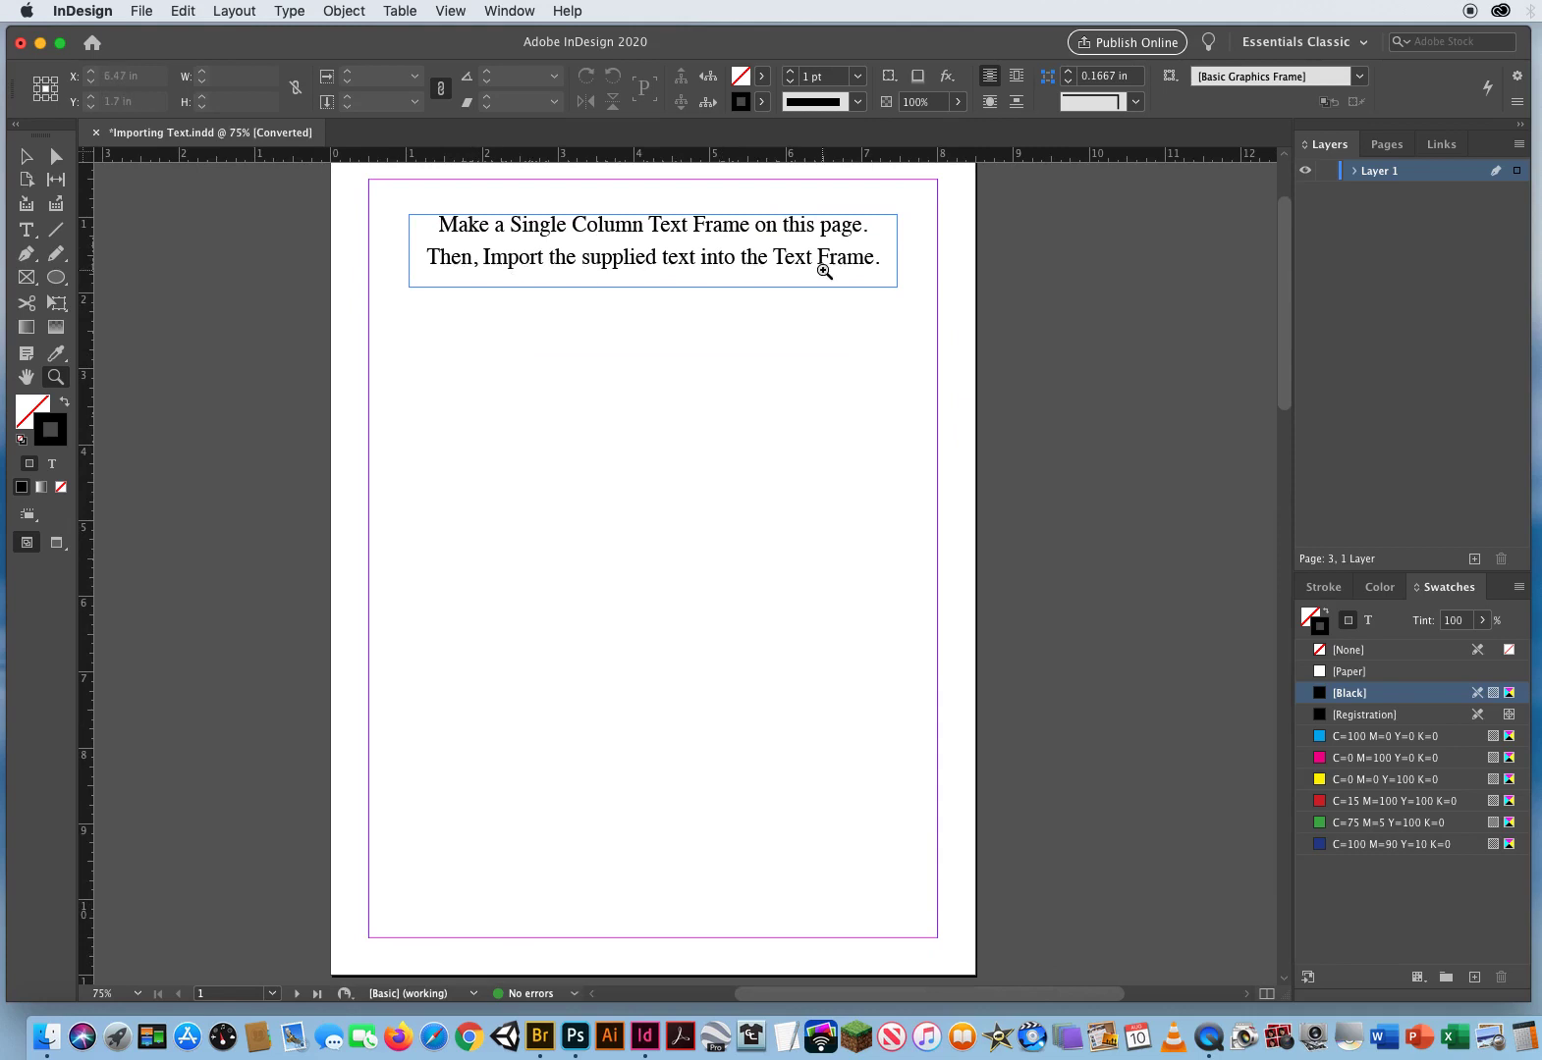
Draw a large text frame with the Type tool below the page 1 instructions.
{"action": "left_click", "coordinate": [26, 230]}
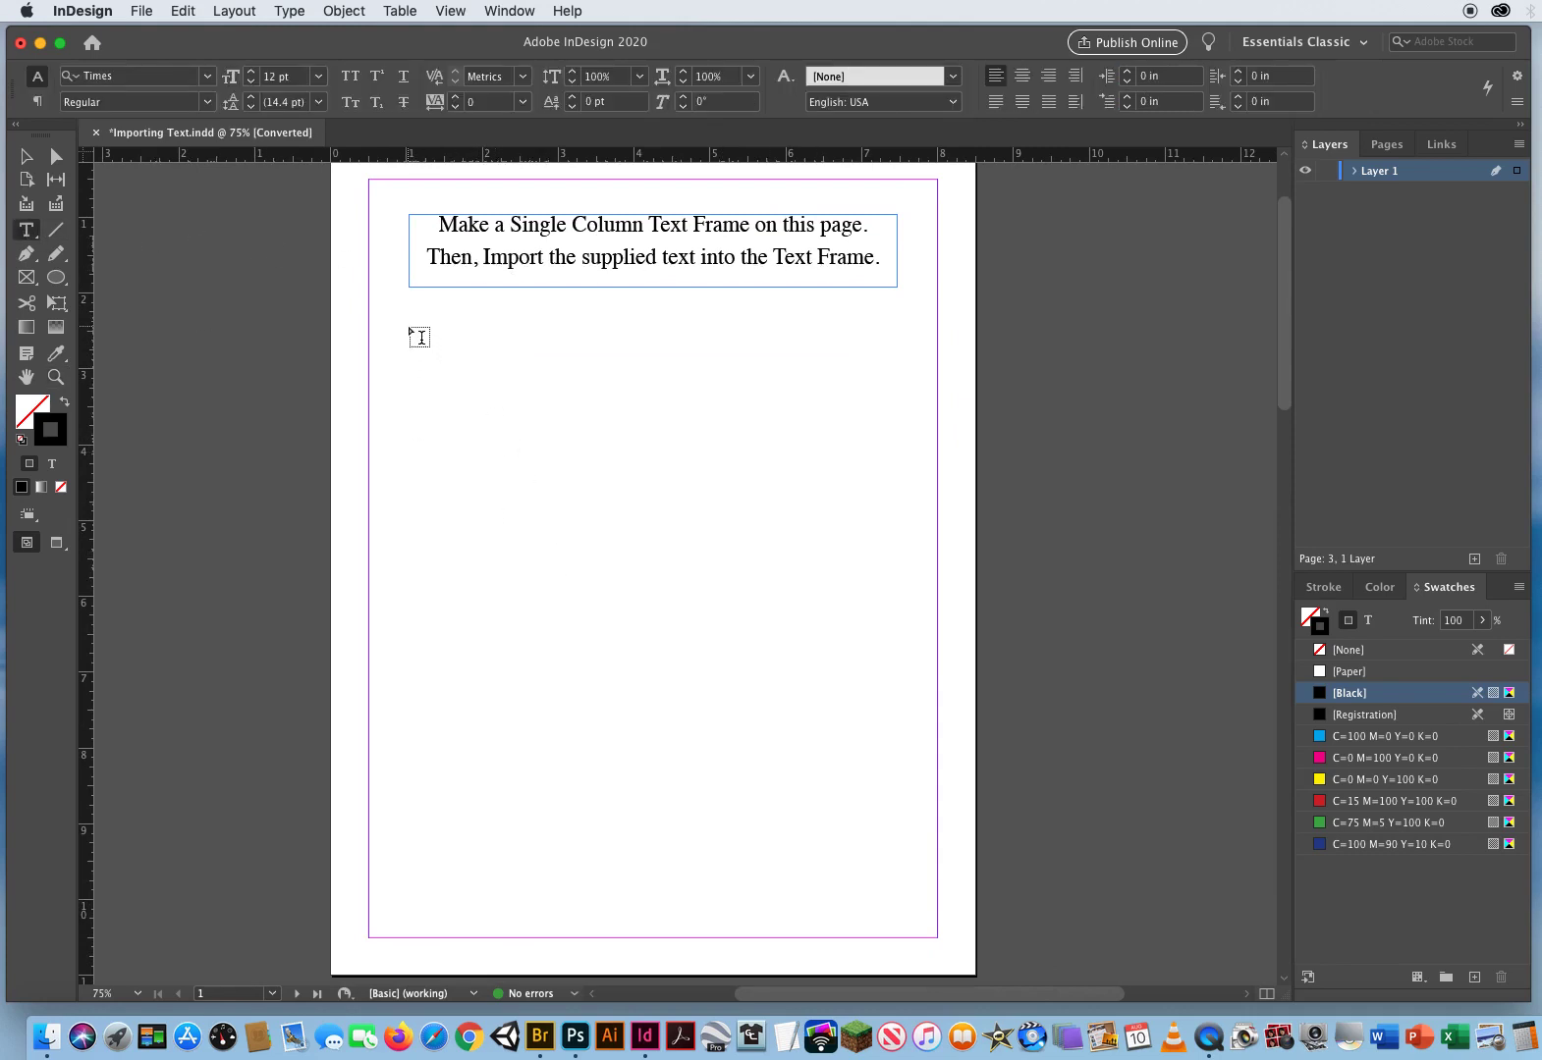
{"action": "left_click_drag", "start_coordinate": [409, 332], "coordinate": [901, 928]}
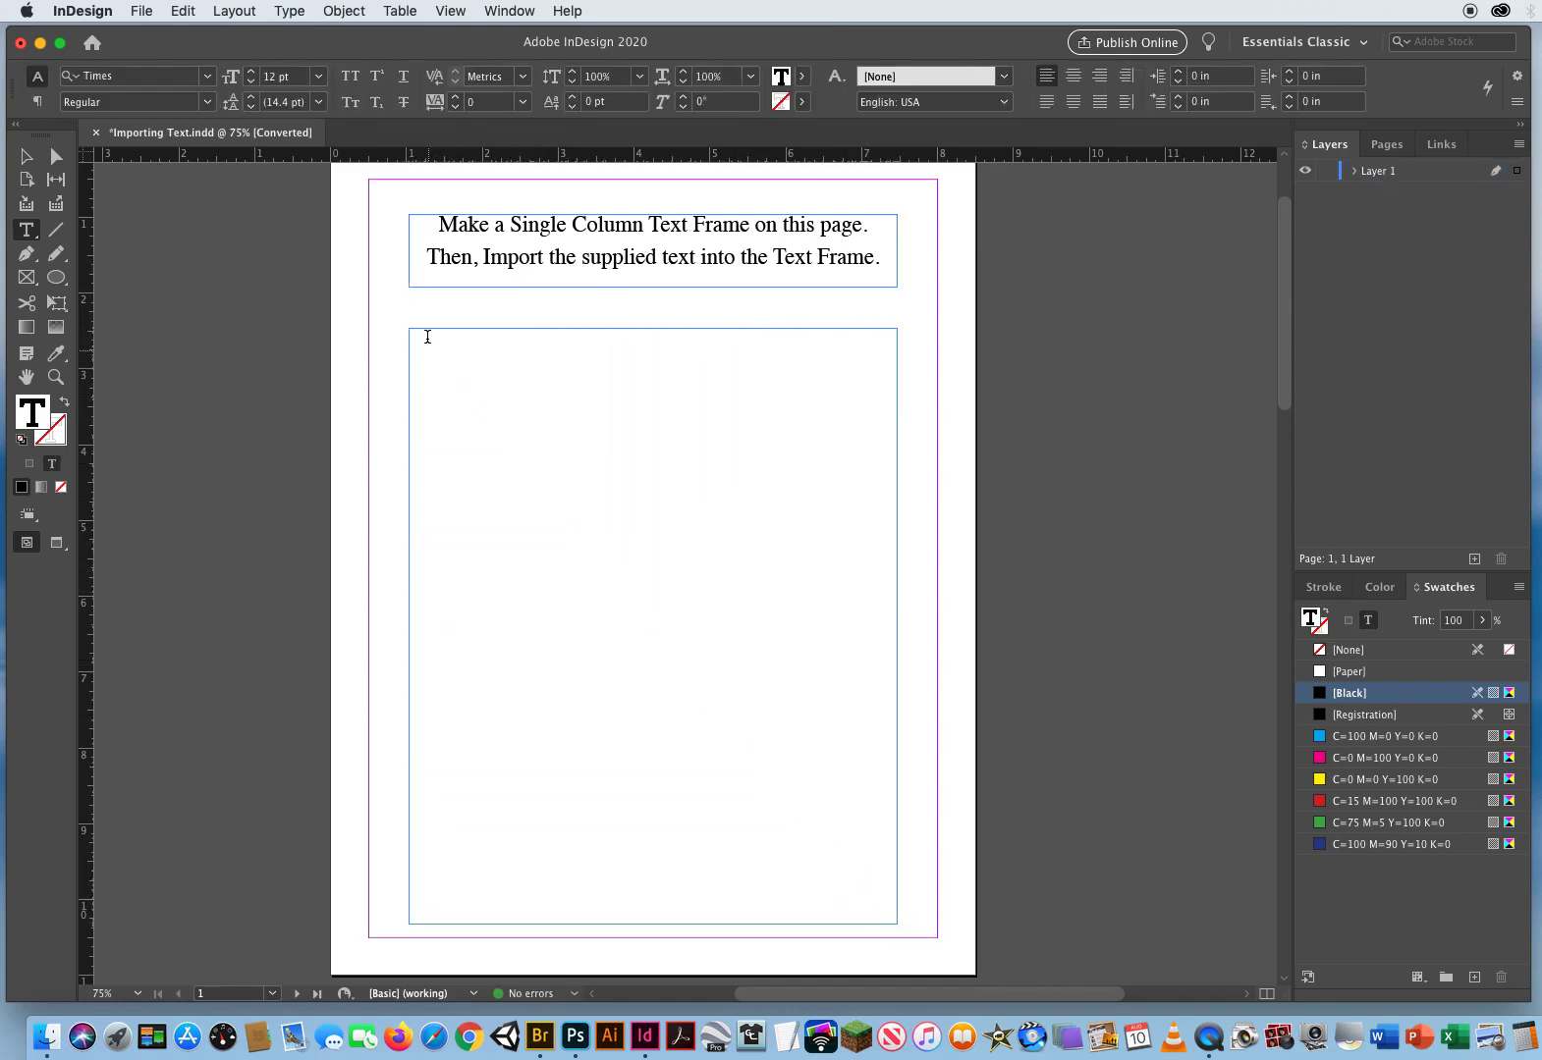
Place Page 1 EMMA Text.rtf into the page 1 frame, then deselect it.
{"action": "key", "text": "Escape"}
{"action": "double_click", "coordinate": [586, 524]}
{"action": "key", "text": "super+d"}
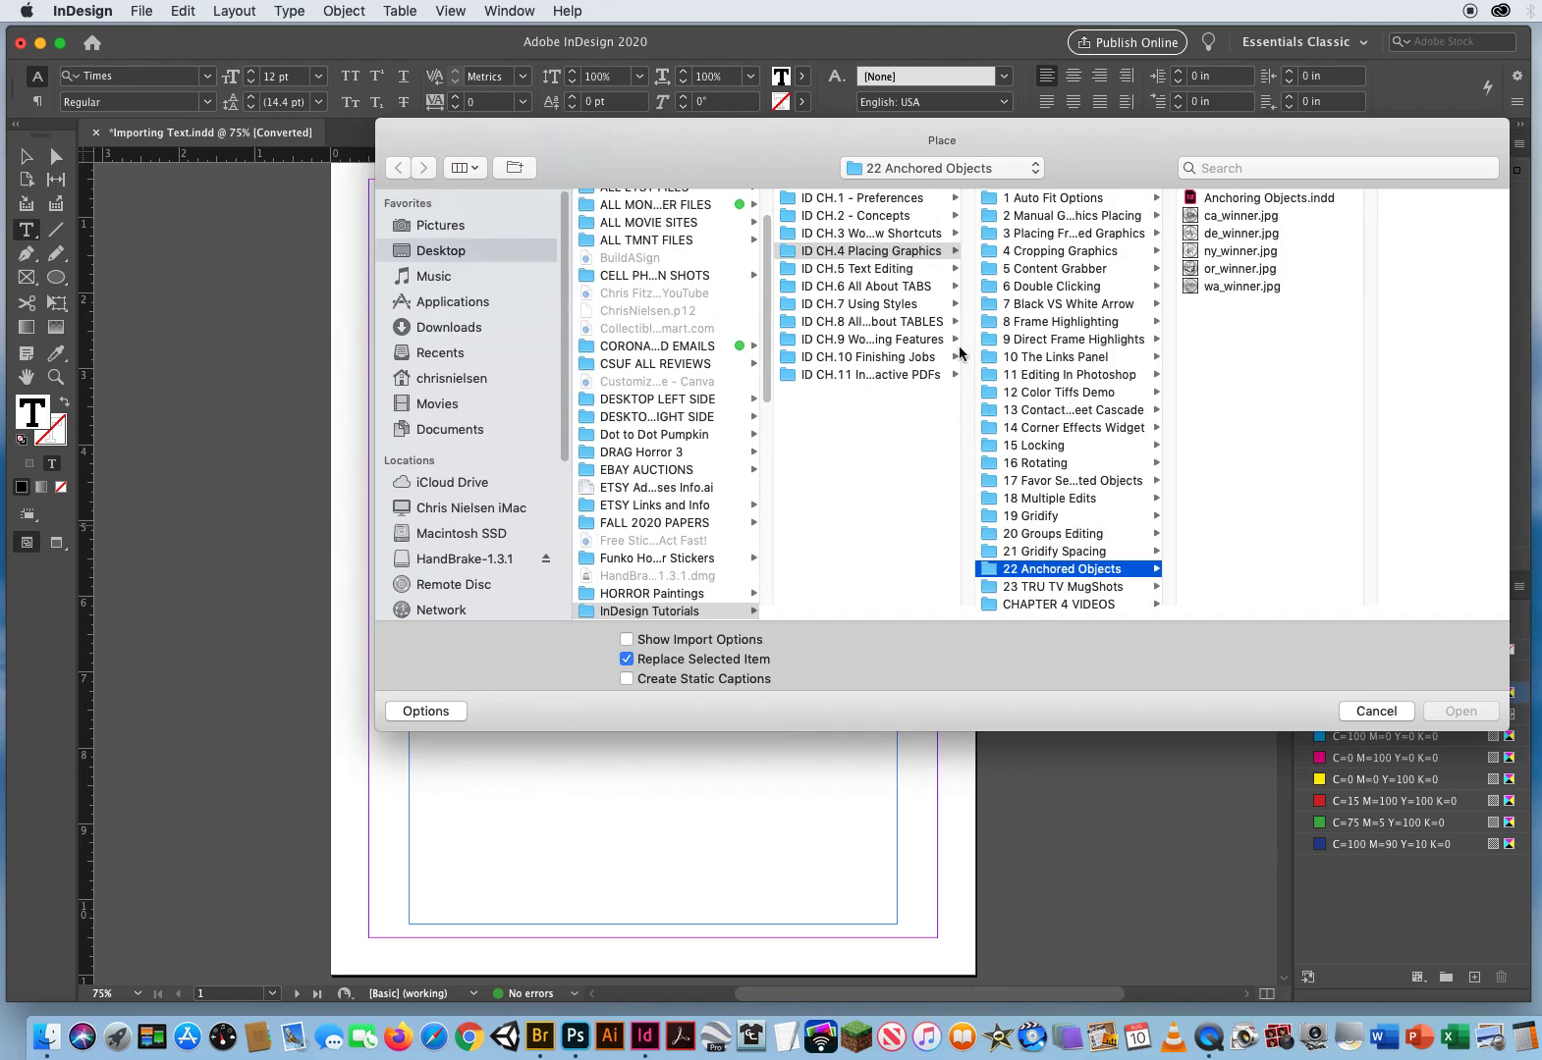
{"action": "left_click", "coordinate": [843, 270]}
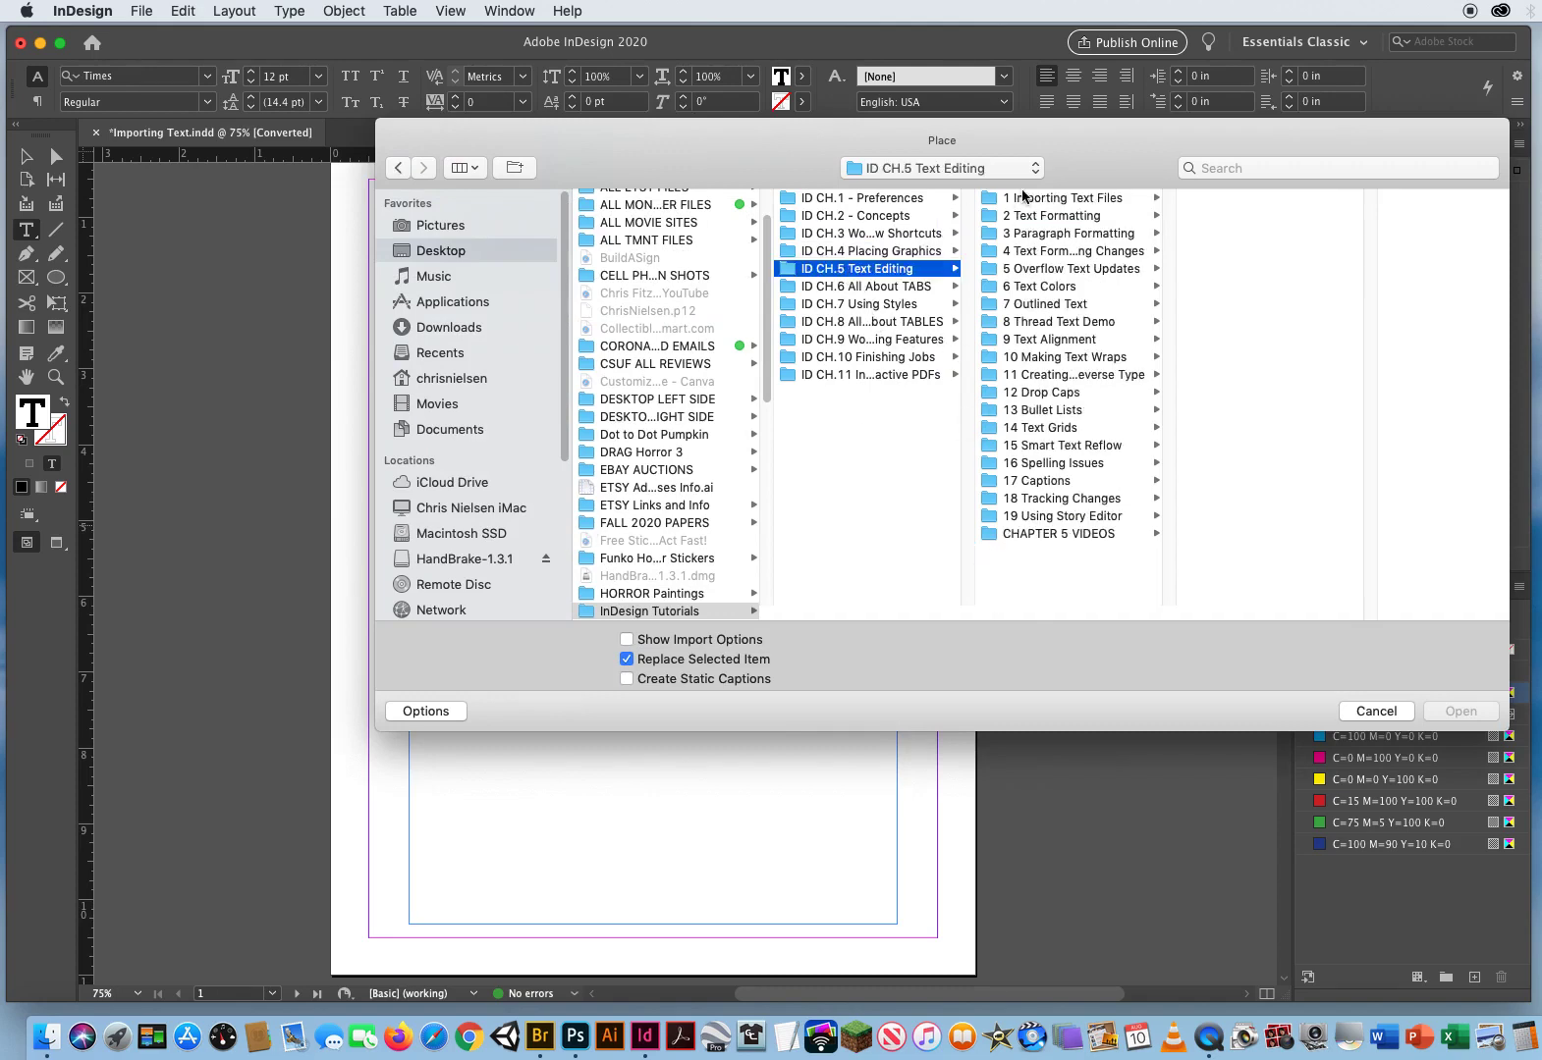
{"action": "left_click", "coordinate": [1031, 200]}
{"action": "left_click", "coordinate": [1239, 217]}
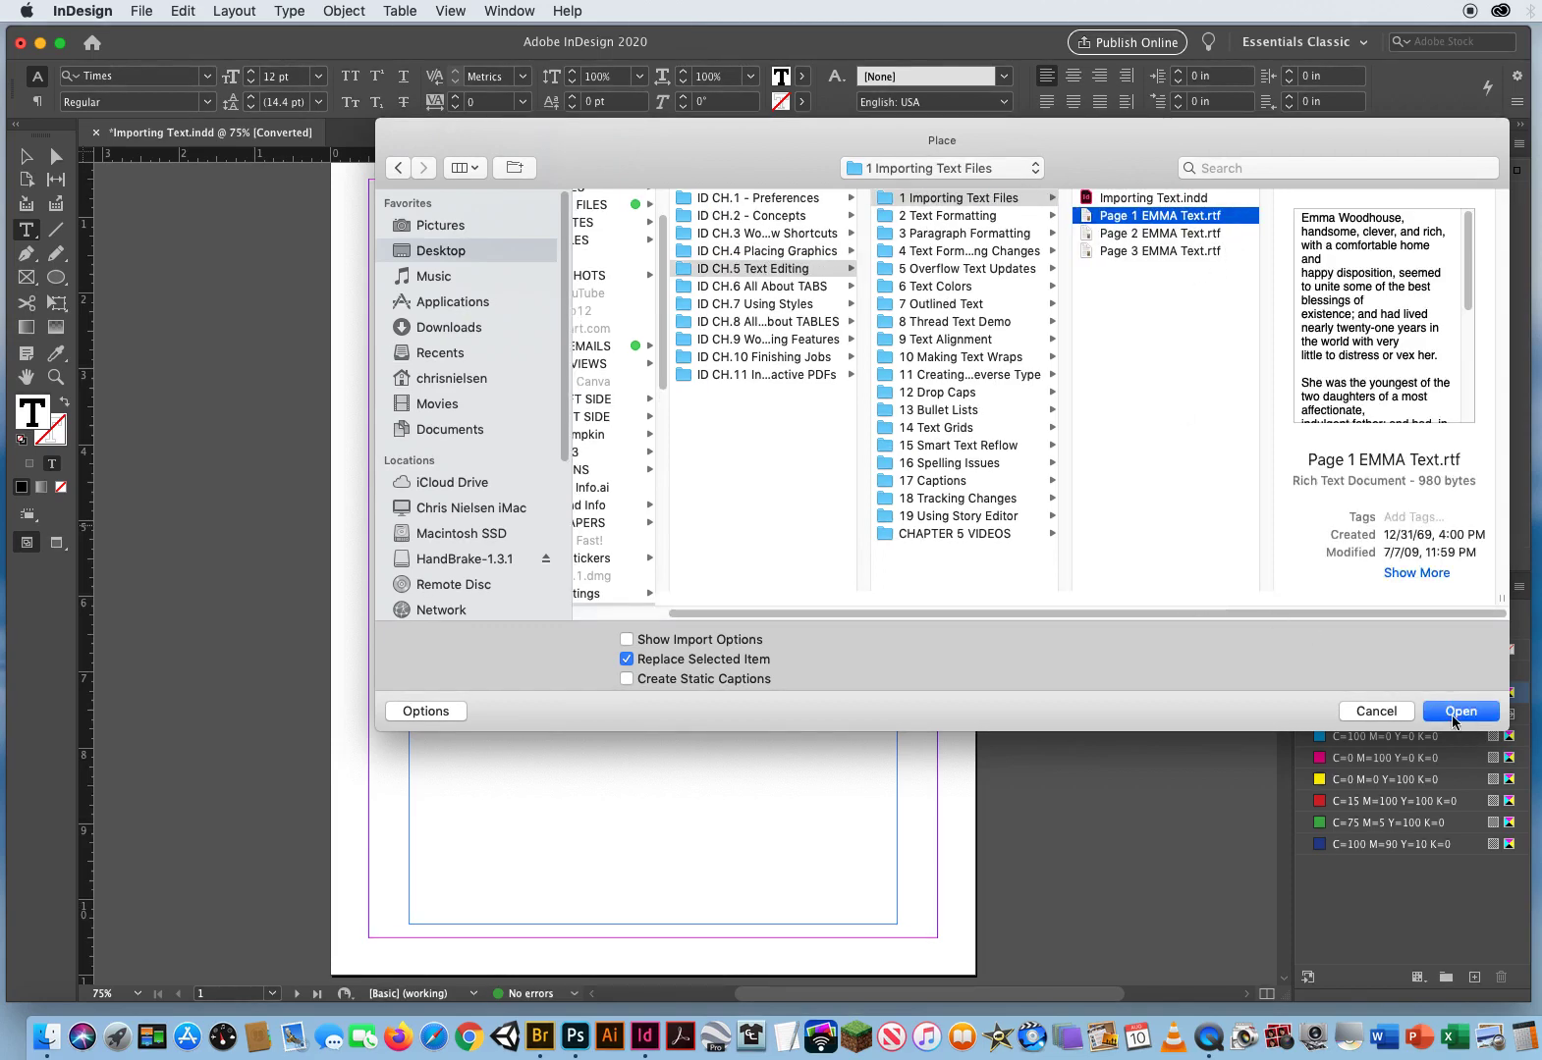
{"action": "left_click", "coordinate": [1457, 712]}
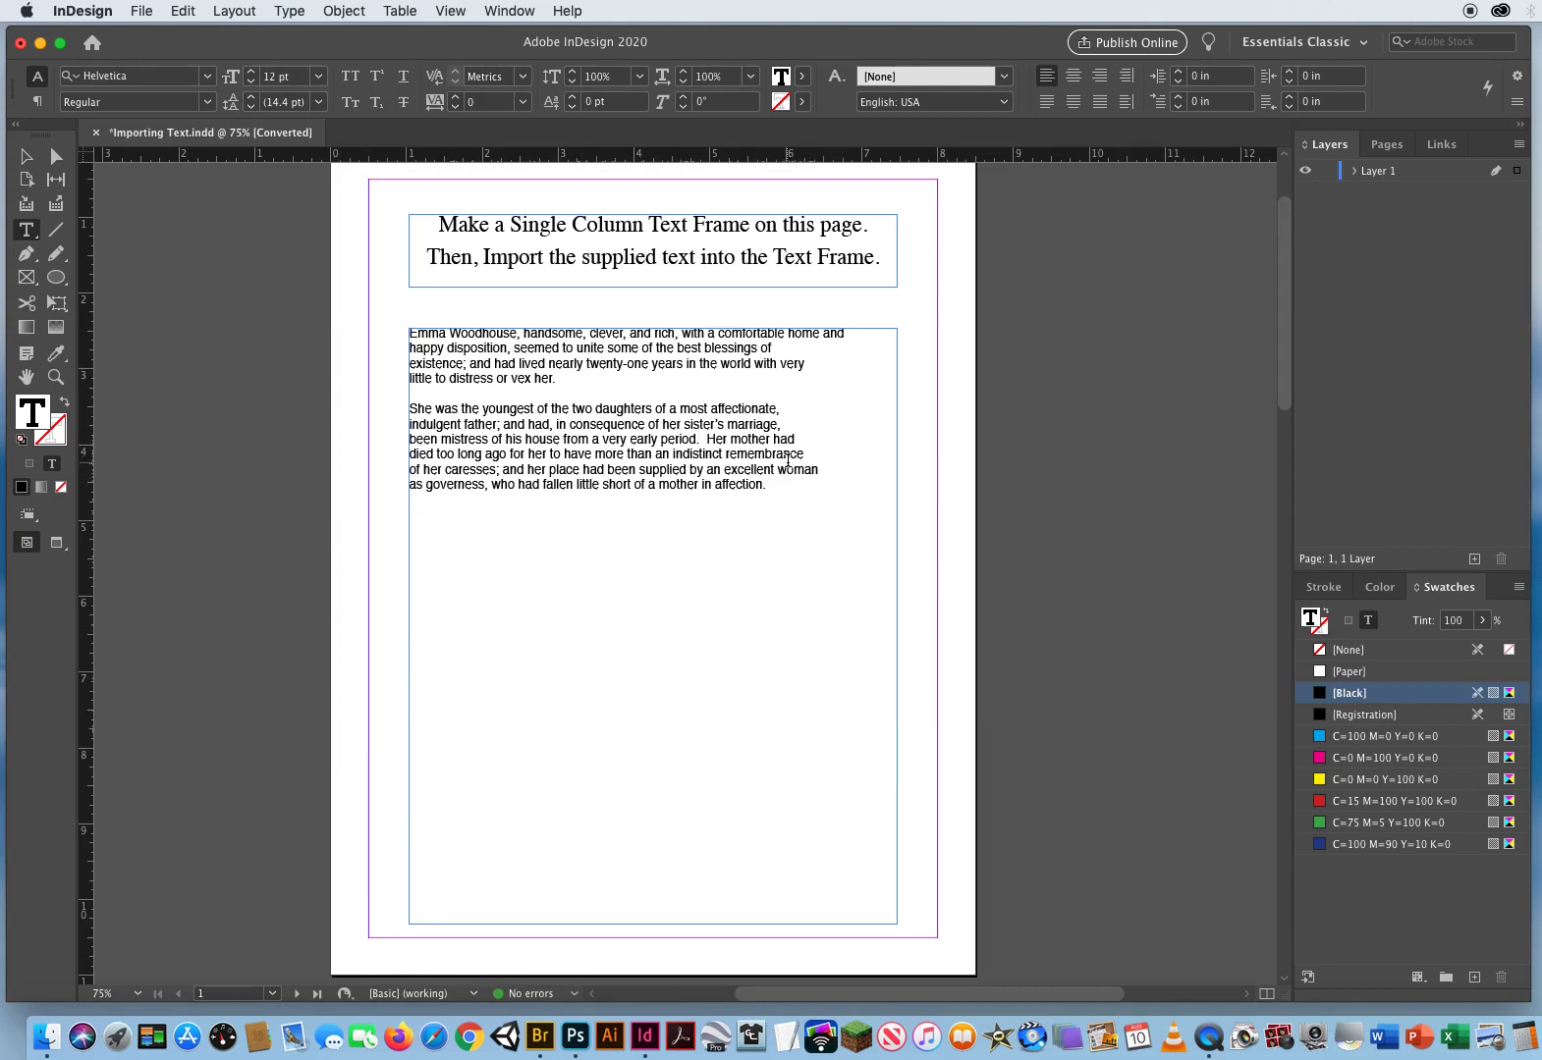
{"action": "left_click", "coordinate": [26, 156]}
{"action": "key", "text": "super+shift+a"}
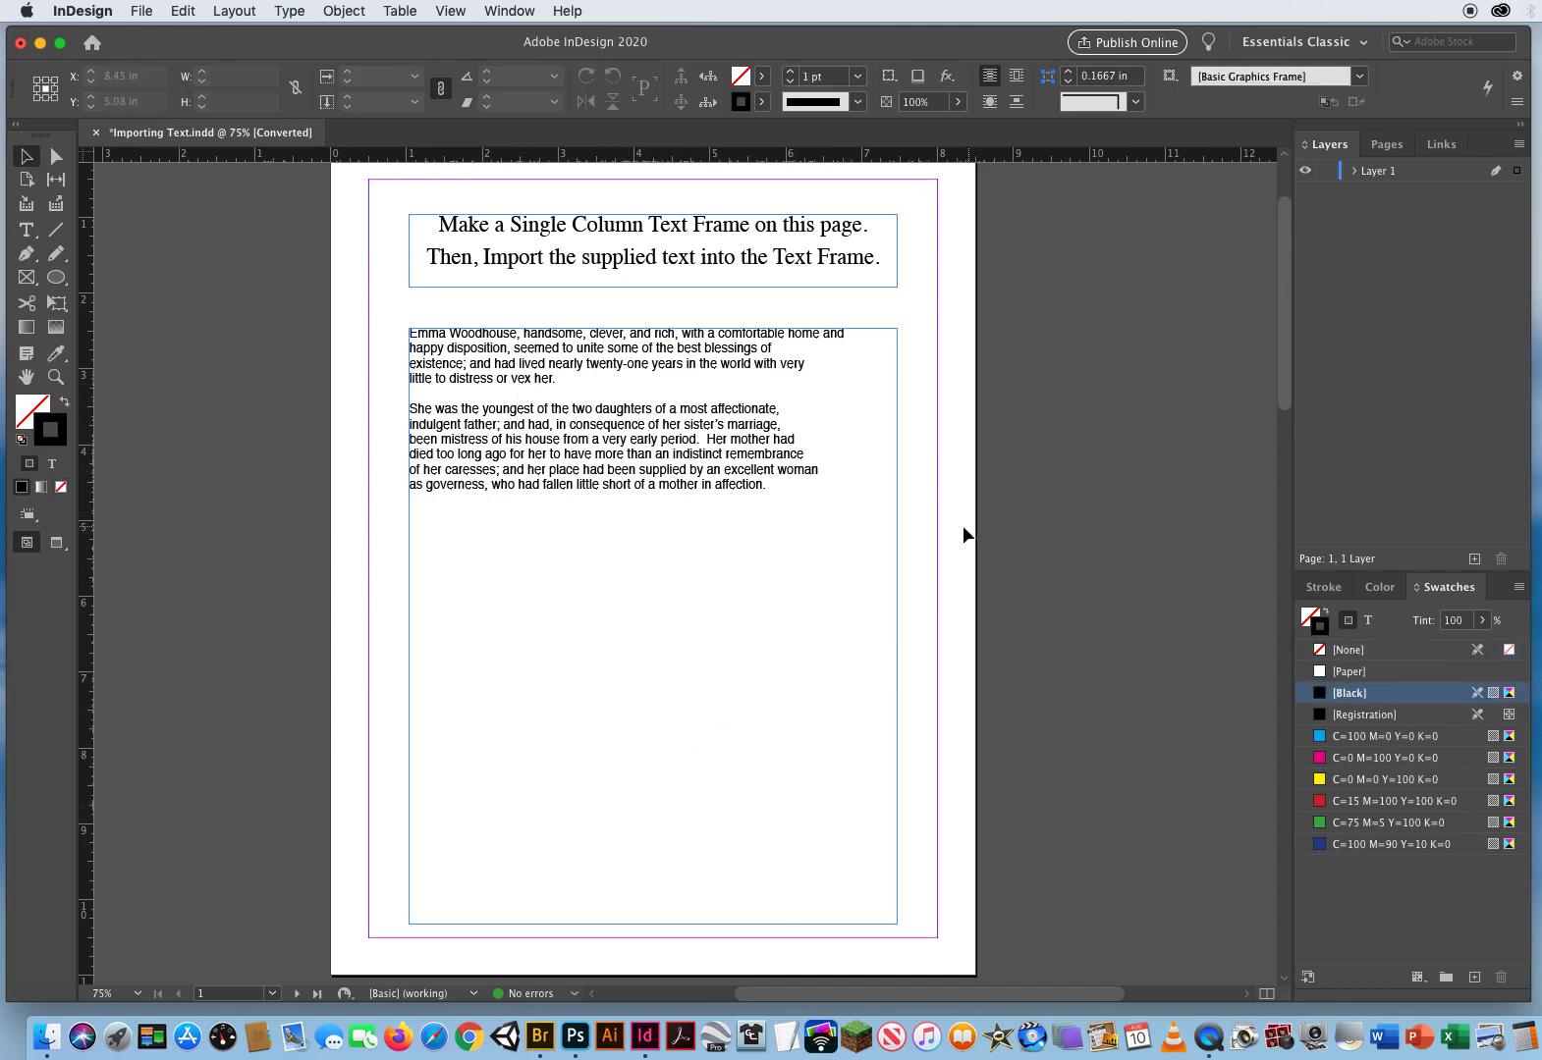
Pan to page 2 and draw a text frame below its 3-column instructions.
{"action": "key", "text": "space"}
{"action": "left_click_drag", "start_coordinate": [637, 888], "coordinate": [623, 396]}
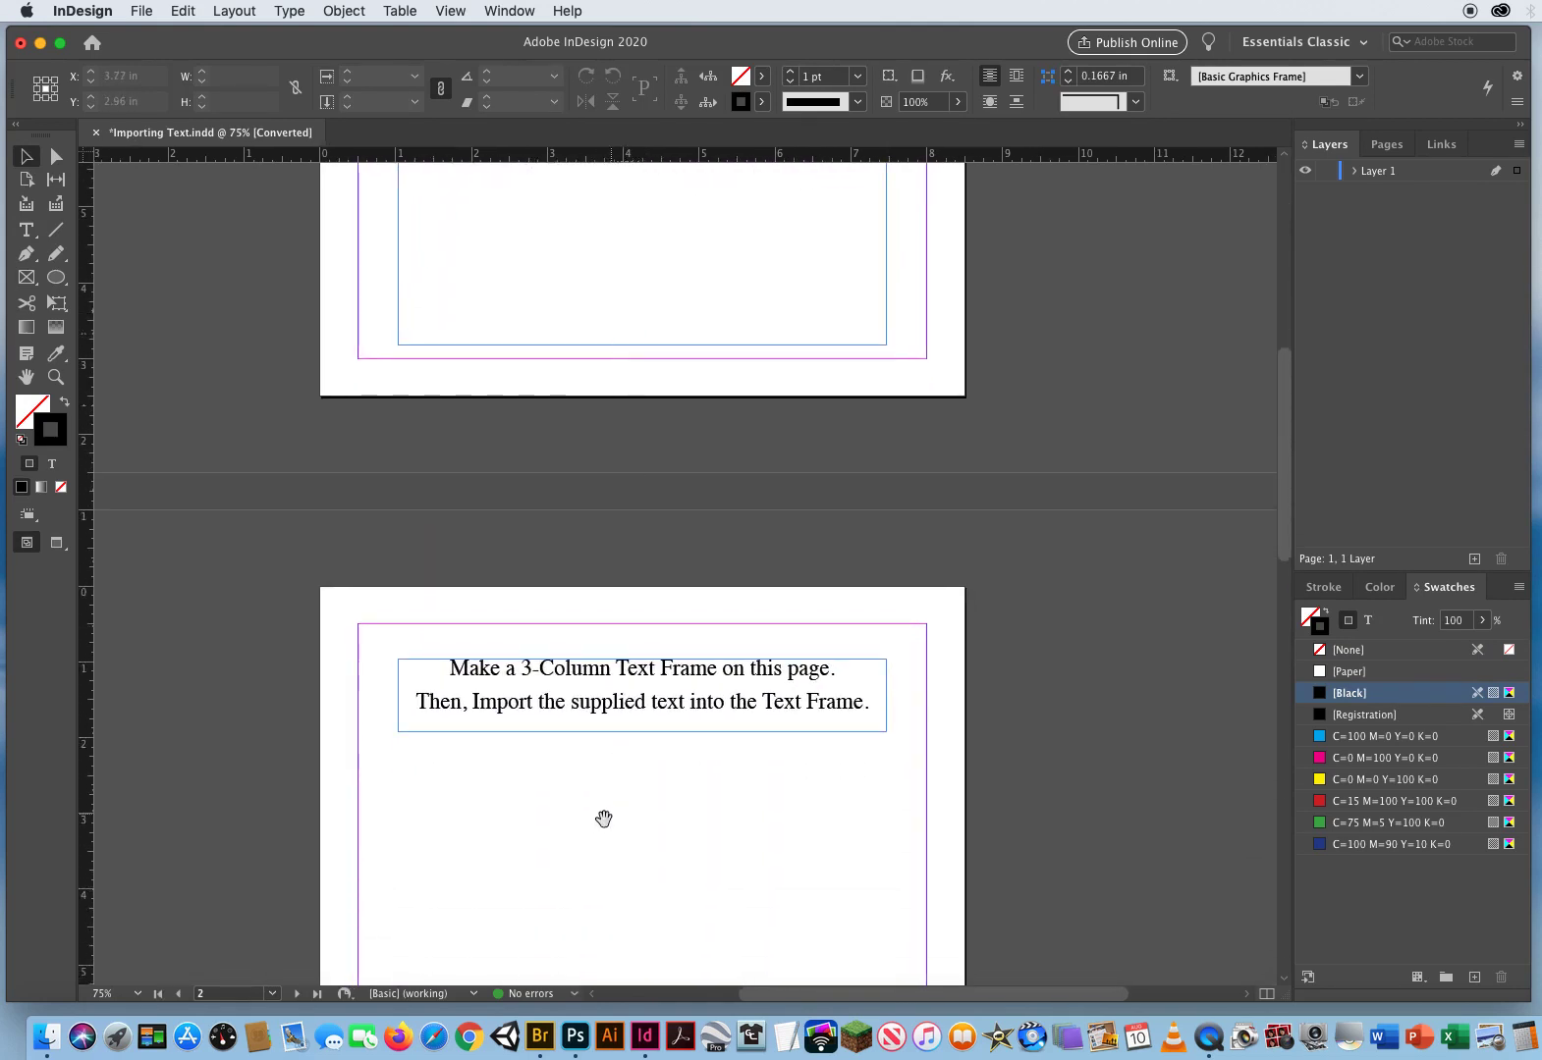
{"action": "left_click_drag", "start_coordinate": [602, 819], "coordinate": [547, 374]}
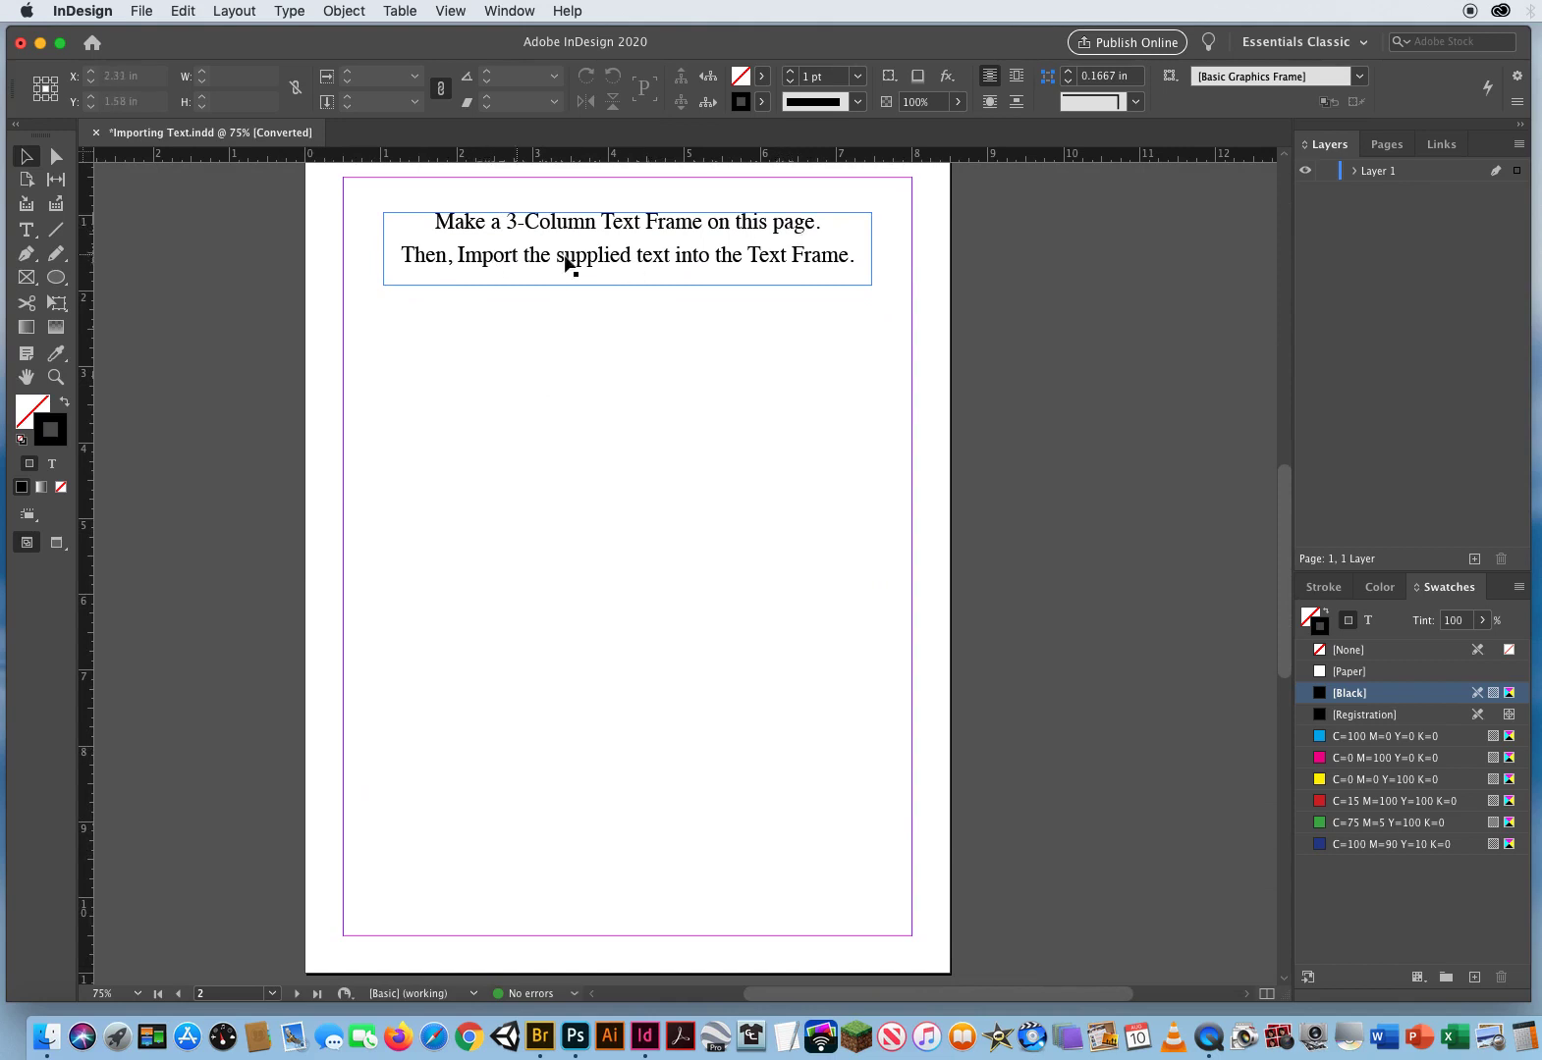
{"action": "left_click", "coordinate": [26, 232]}
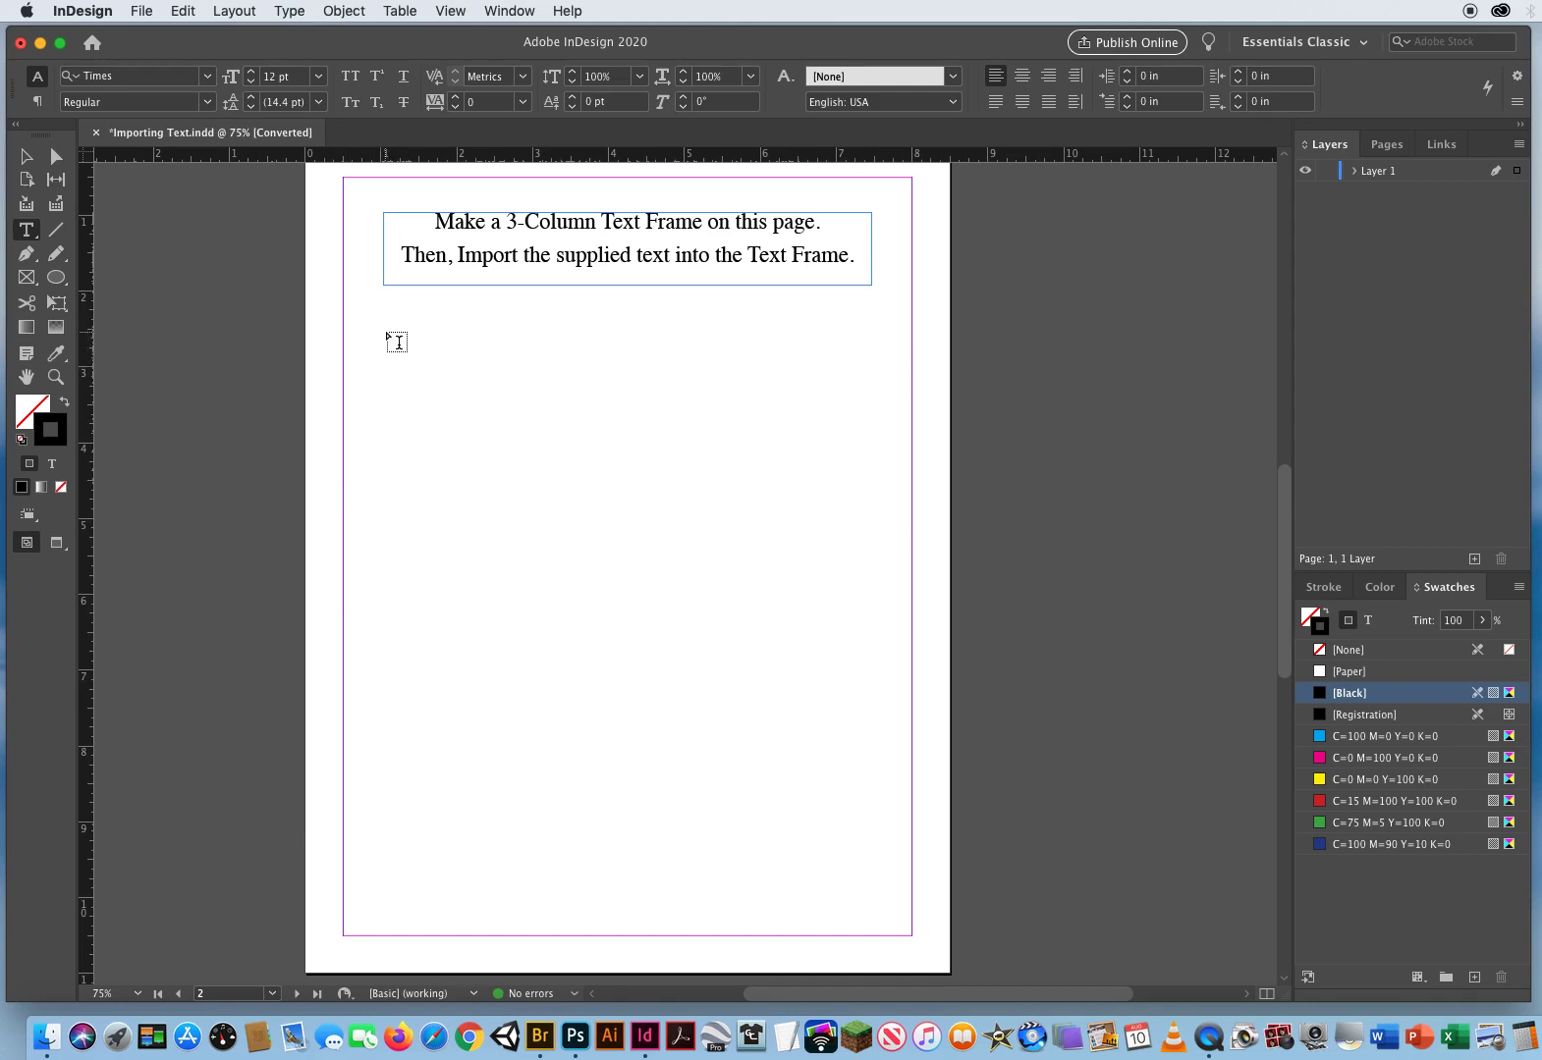
{"action": "left_click_drag", "start_coordinate": [384, 334], "coordinate": [873, 870]}
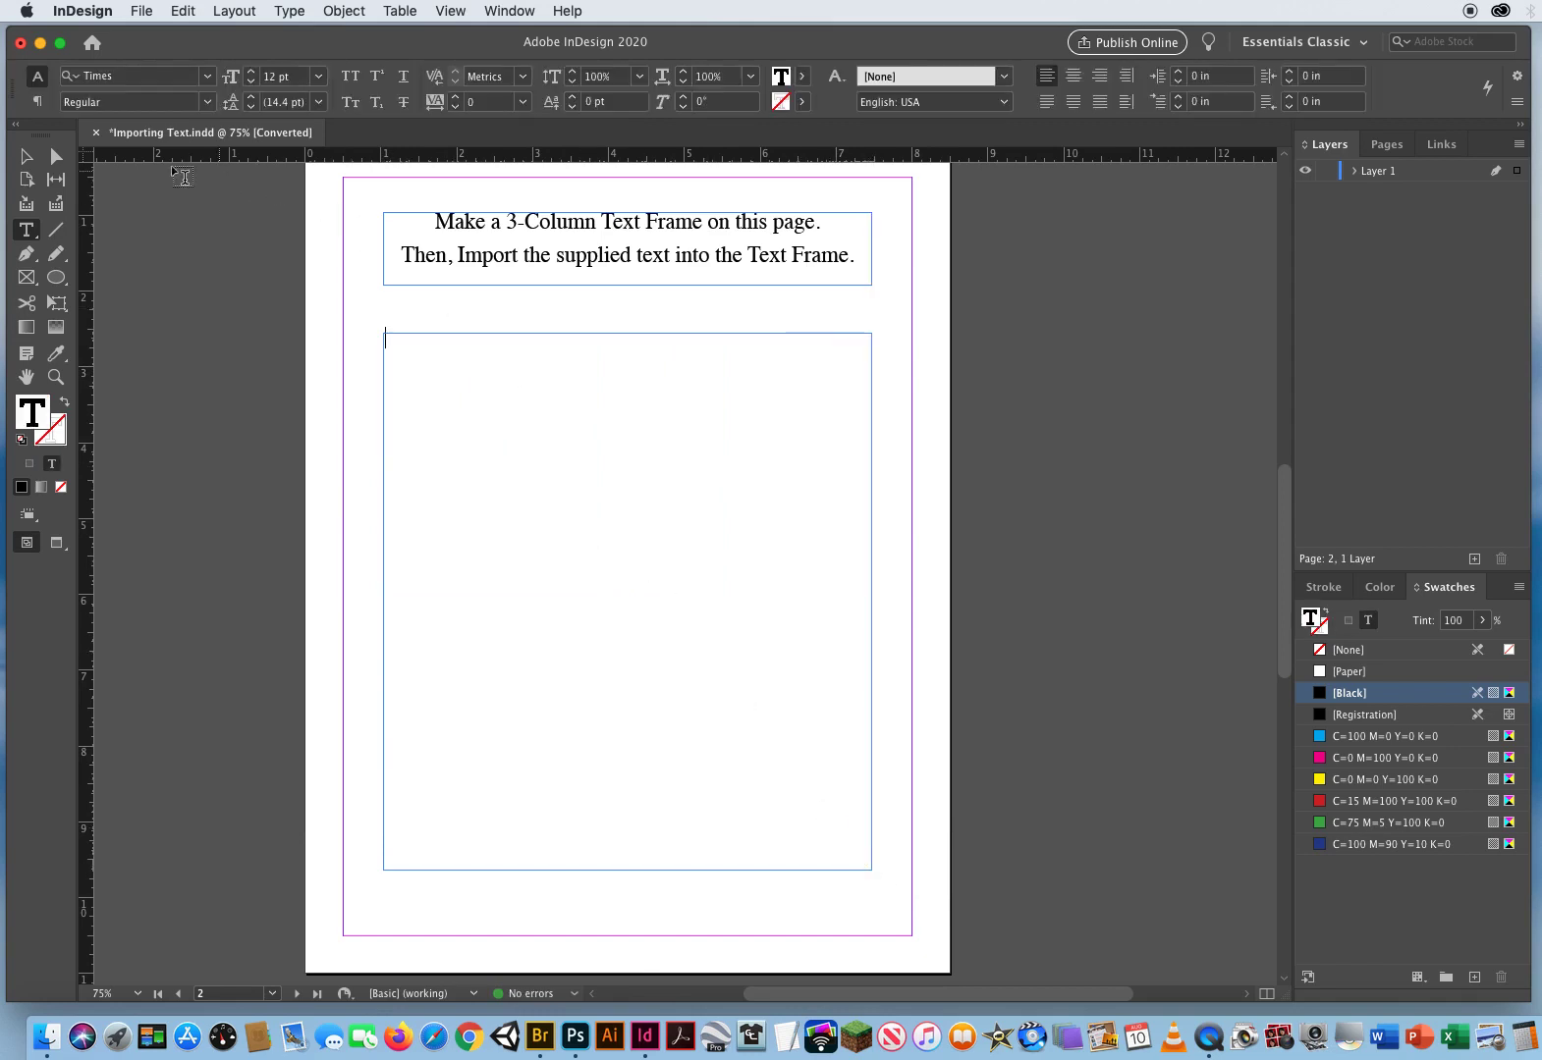
{"action": "left_click", "coordinate": [32, 157]}
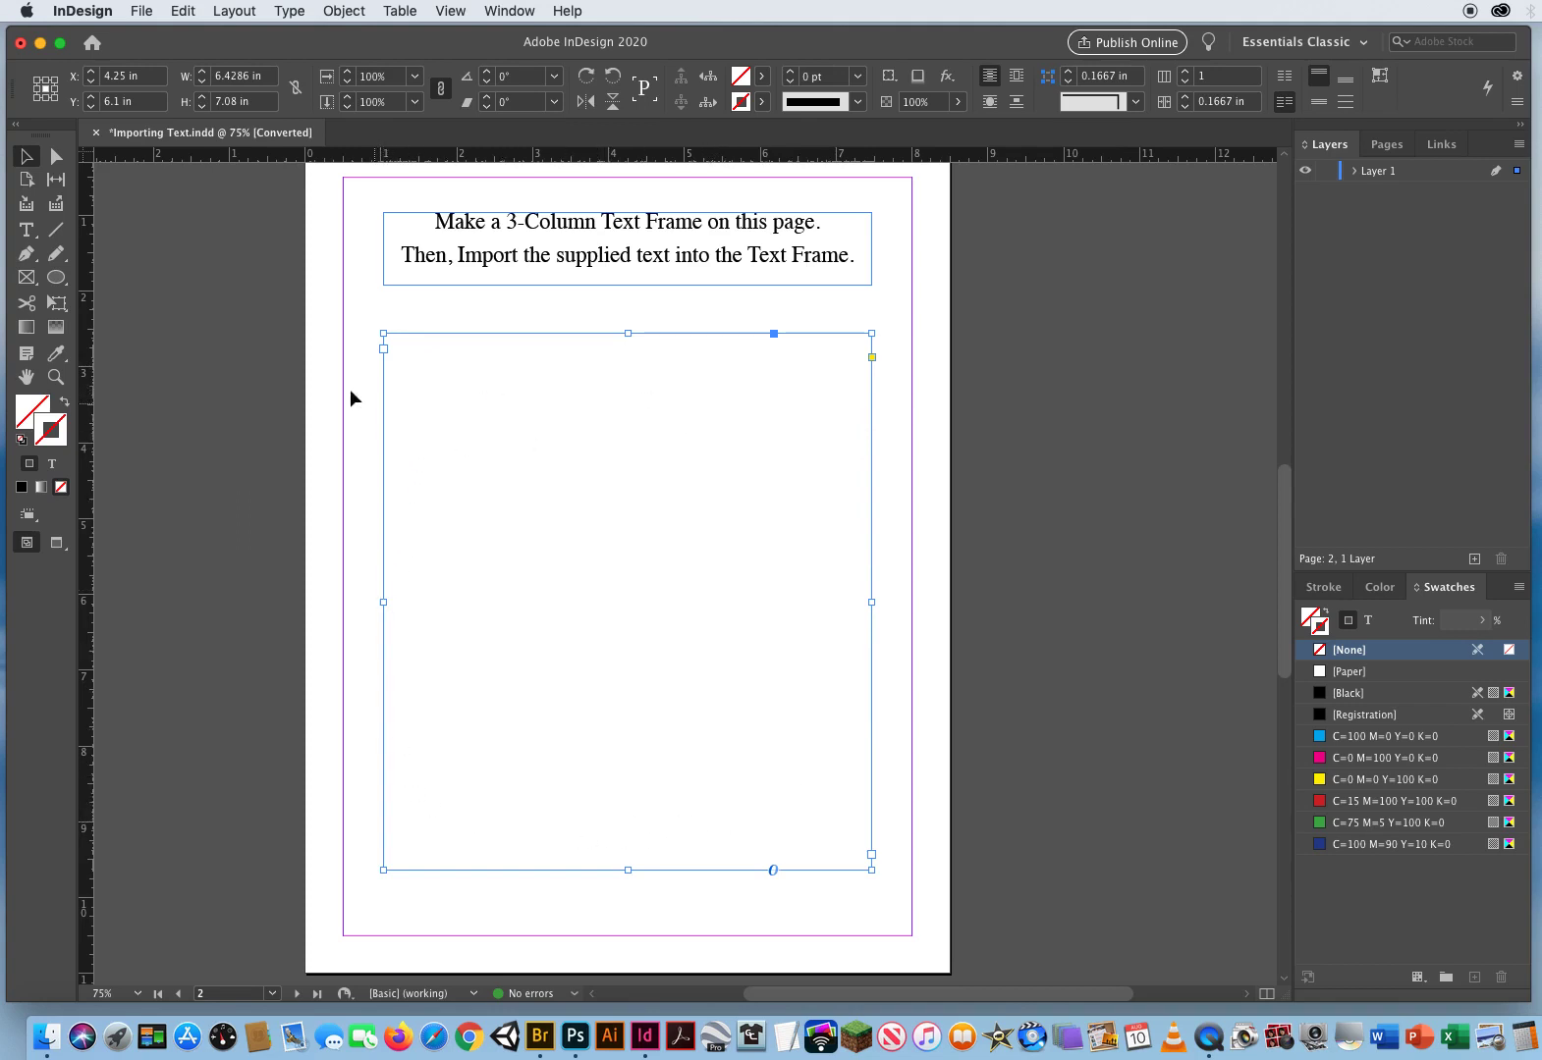
In Text Frame Options with preview on, set 3 columns and a 0.3125 in gutter.
{"action": "left_click_drag", "start_coordinate": [318, 367], "coordinate": [577, 477]}
{"action": "left_click", "coordinate": [342, 12]}
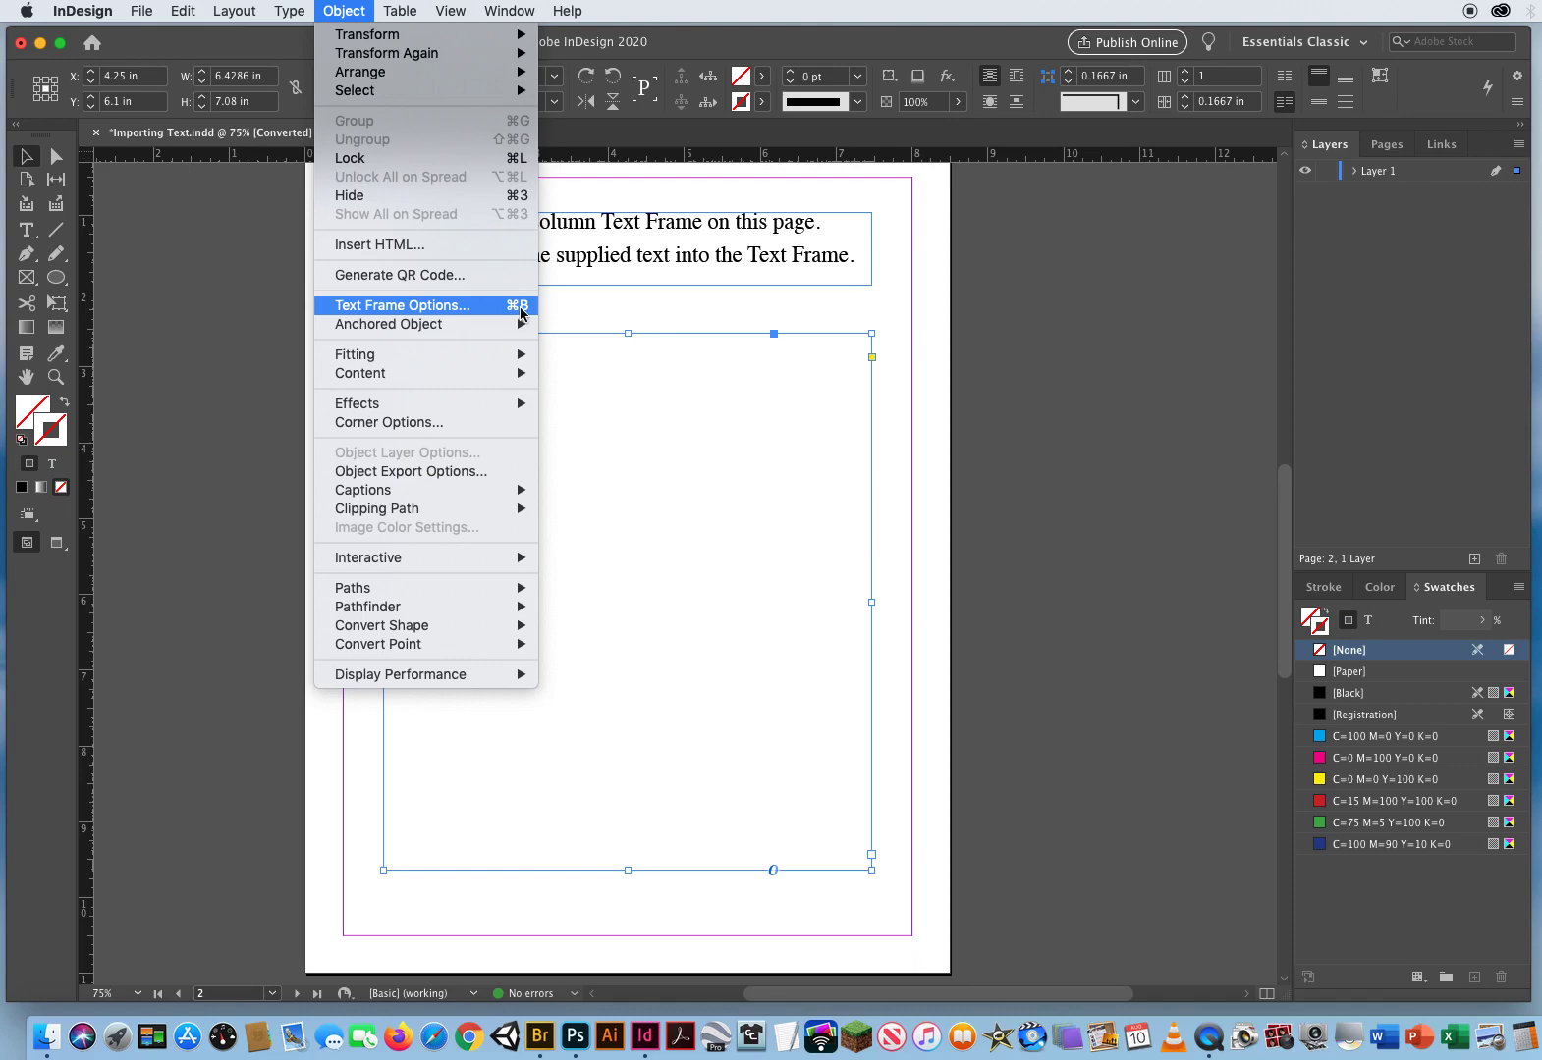
{"action": "left_click", "coordinate": [519, 306]}
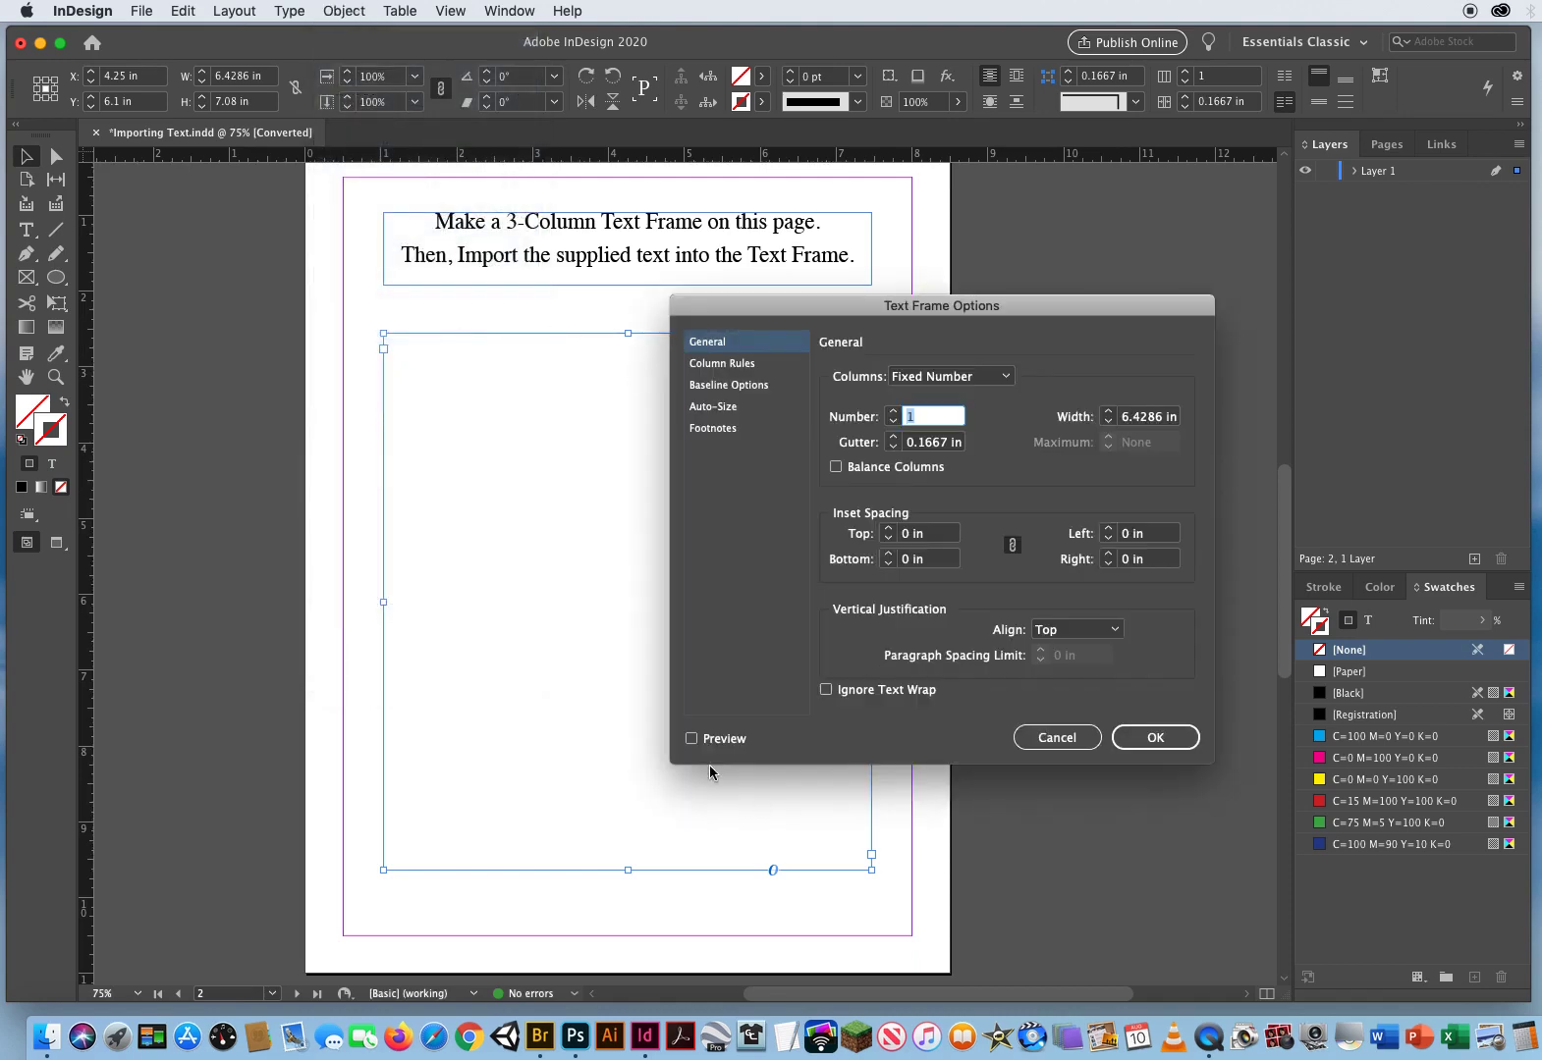
{"action": "left_click", "coordinate": [692, 739]}
{"action": "left_click_drag", "start_coordinate": [814, 299], "coordinate": [835, 215]}
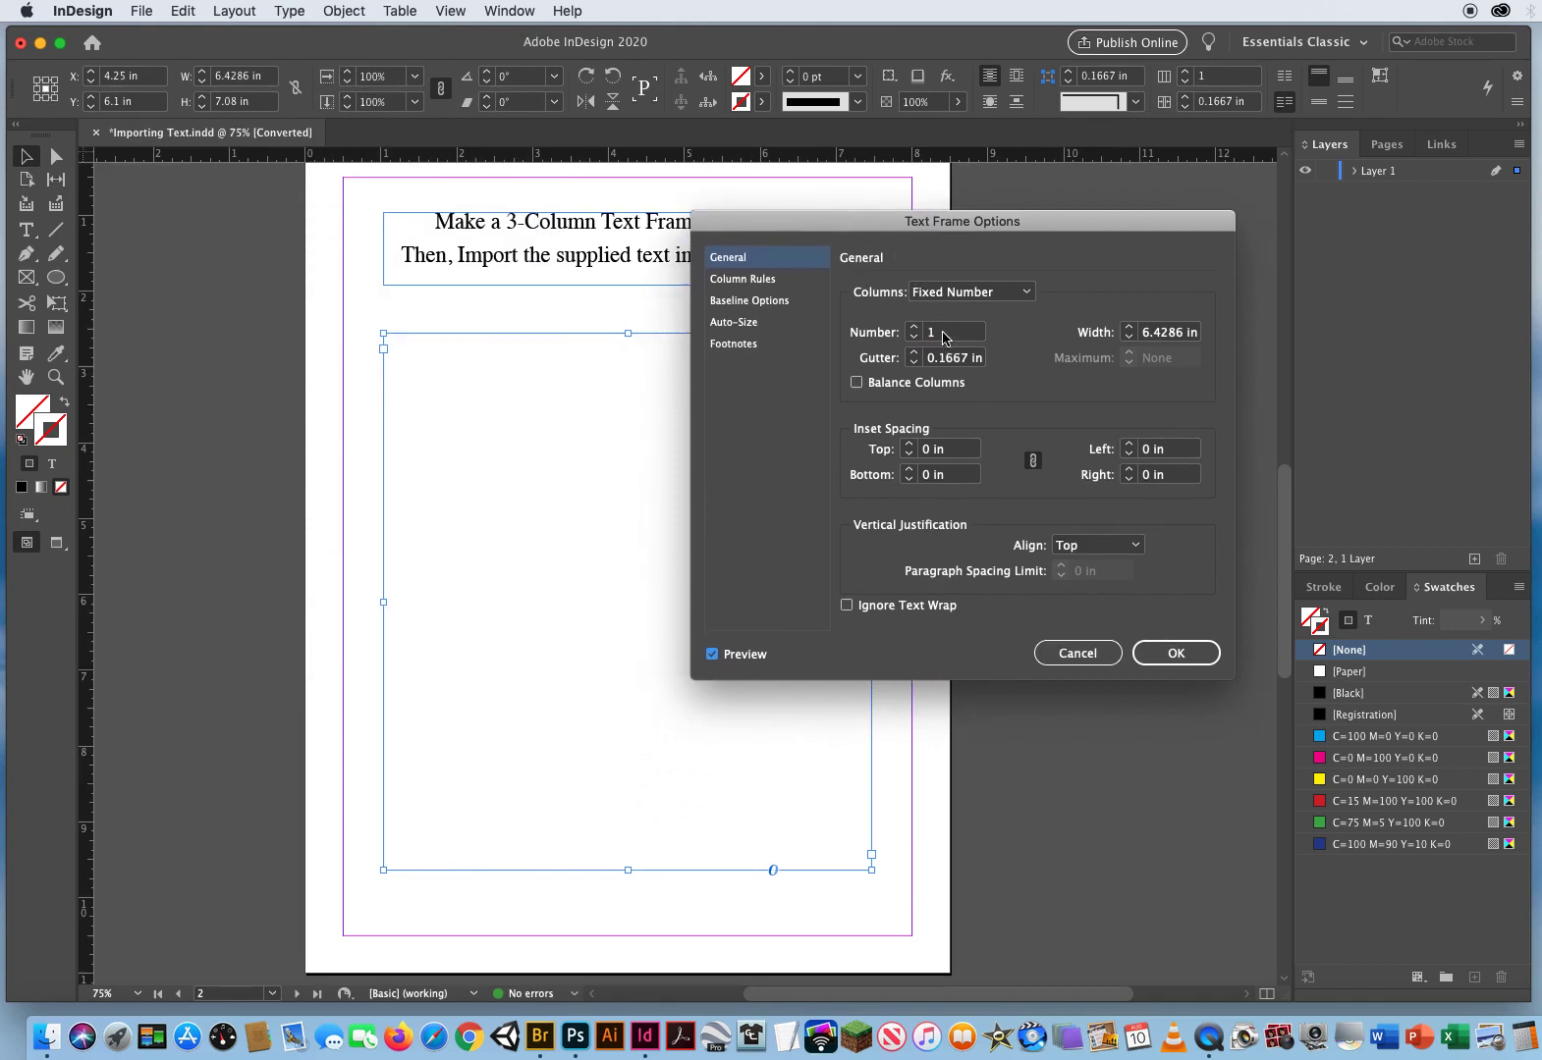
{"action": "left_click", "coordinate": [942, 334]}
{"action": "left_click", "coordinate": [915, 328]}
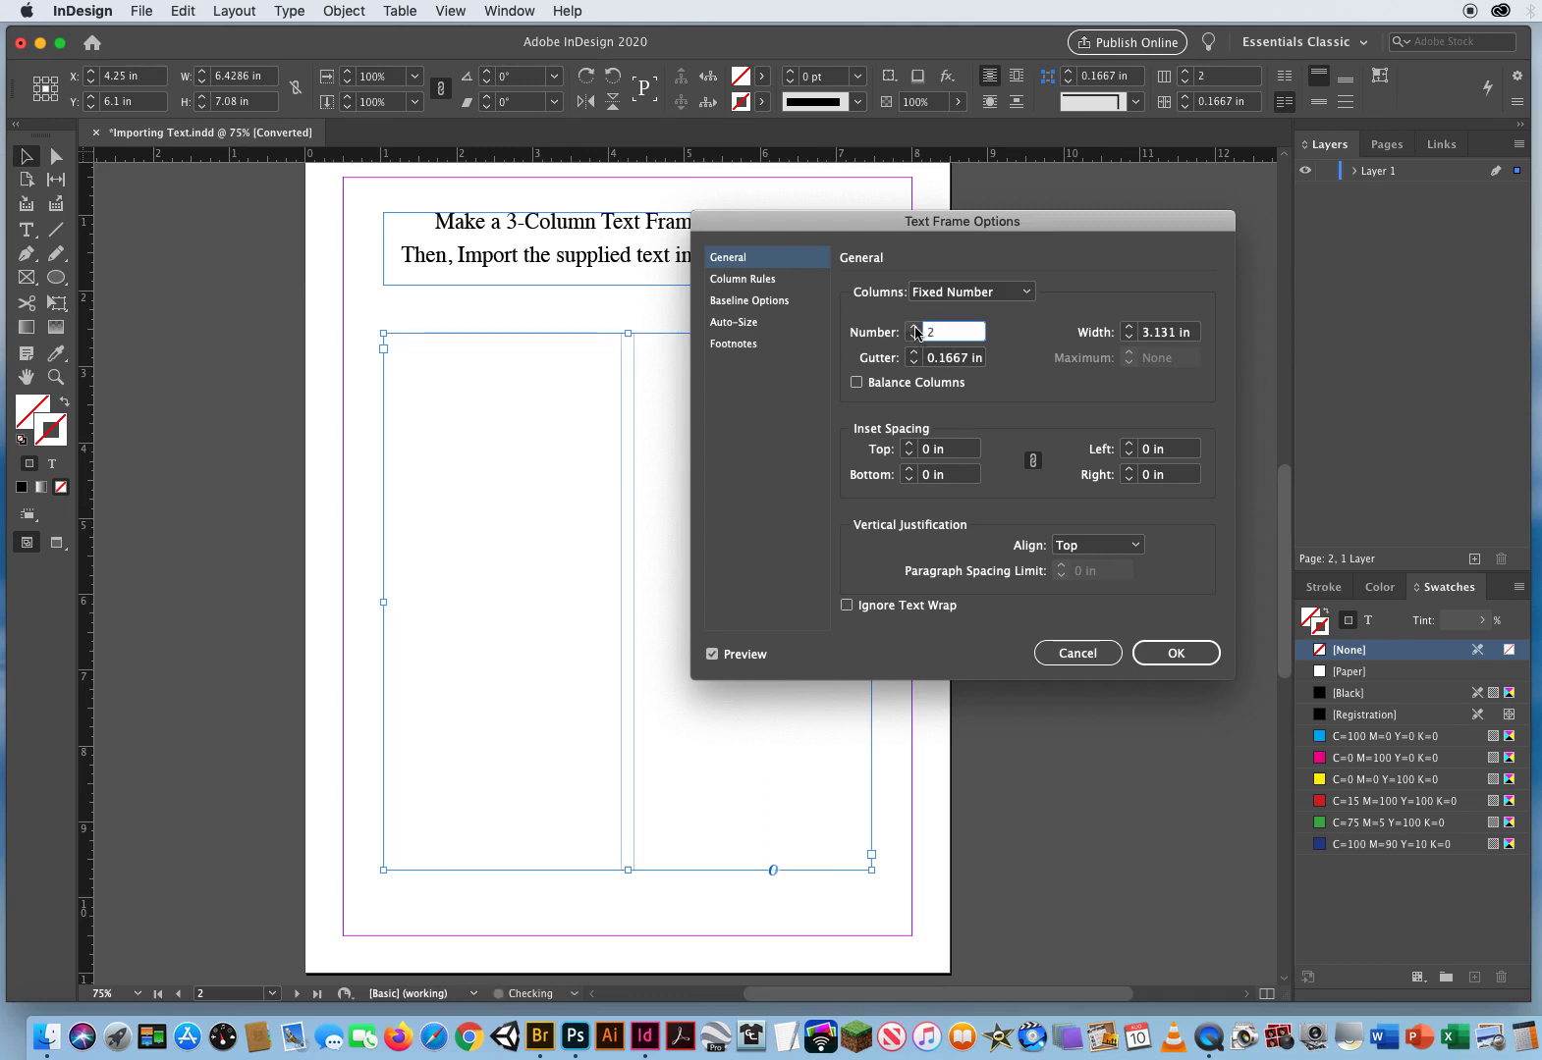
{"action": "left_click", "coordinate": [914, 328]}
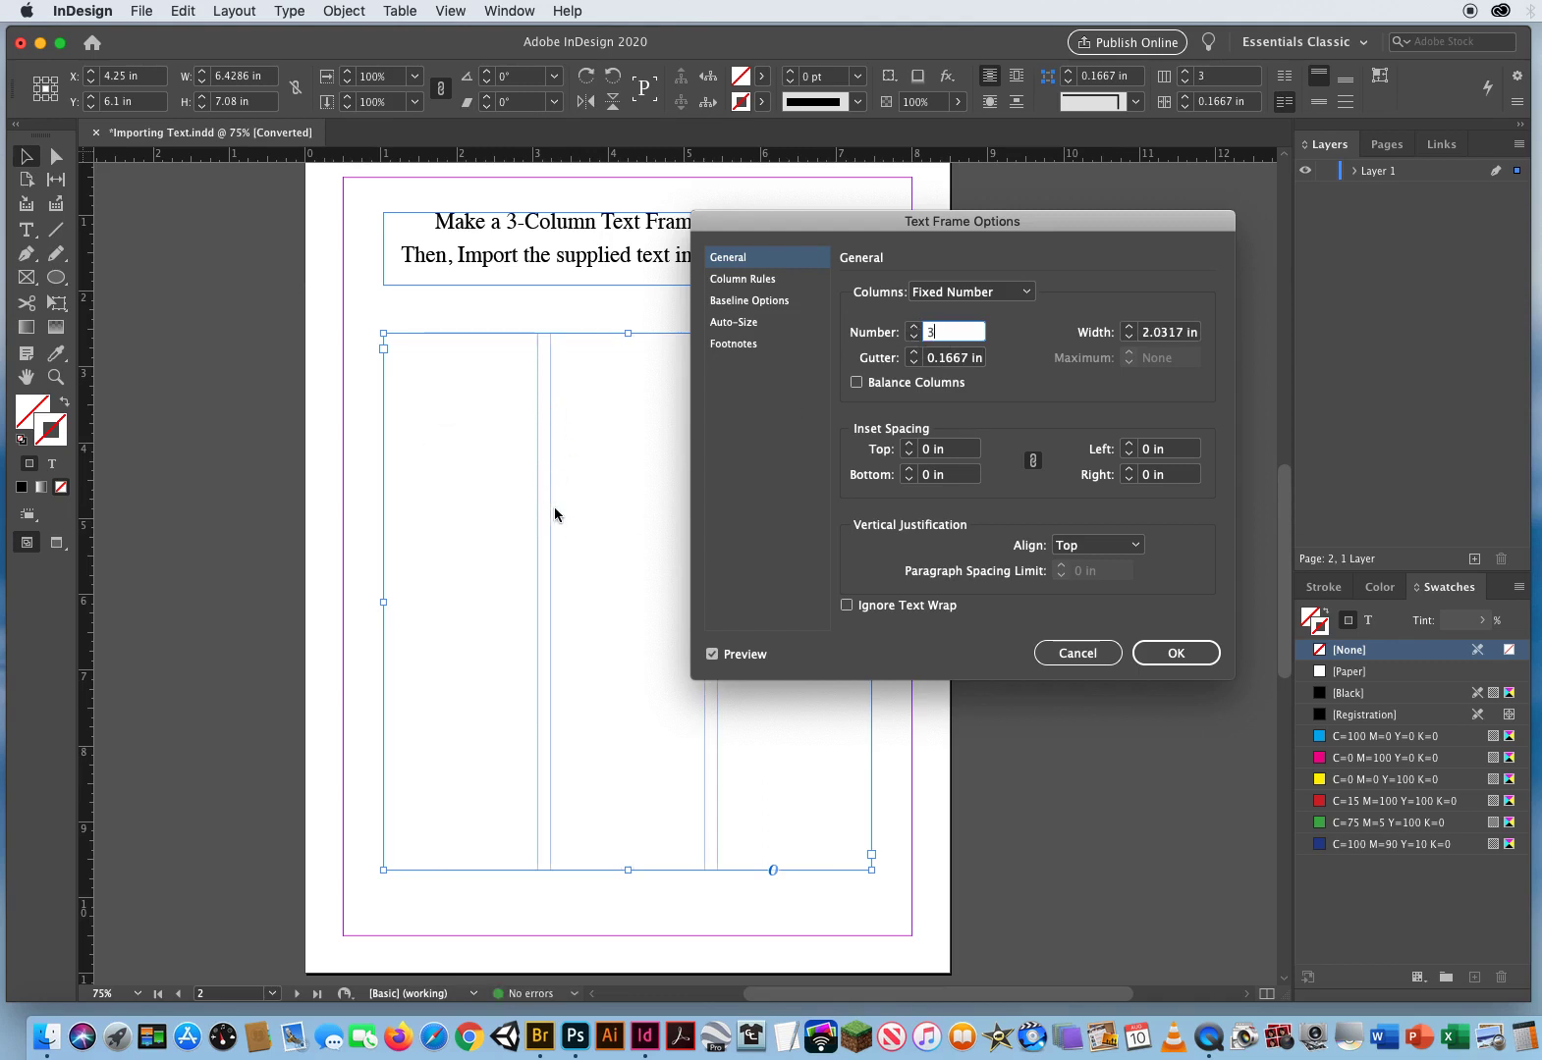
{"action": "left_click_drag", "start_coordinate": [757, 224], "coordinate": [927, 216]}
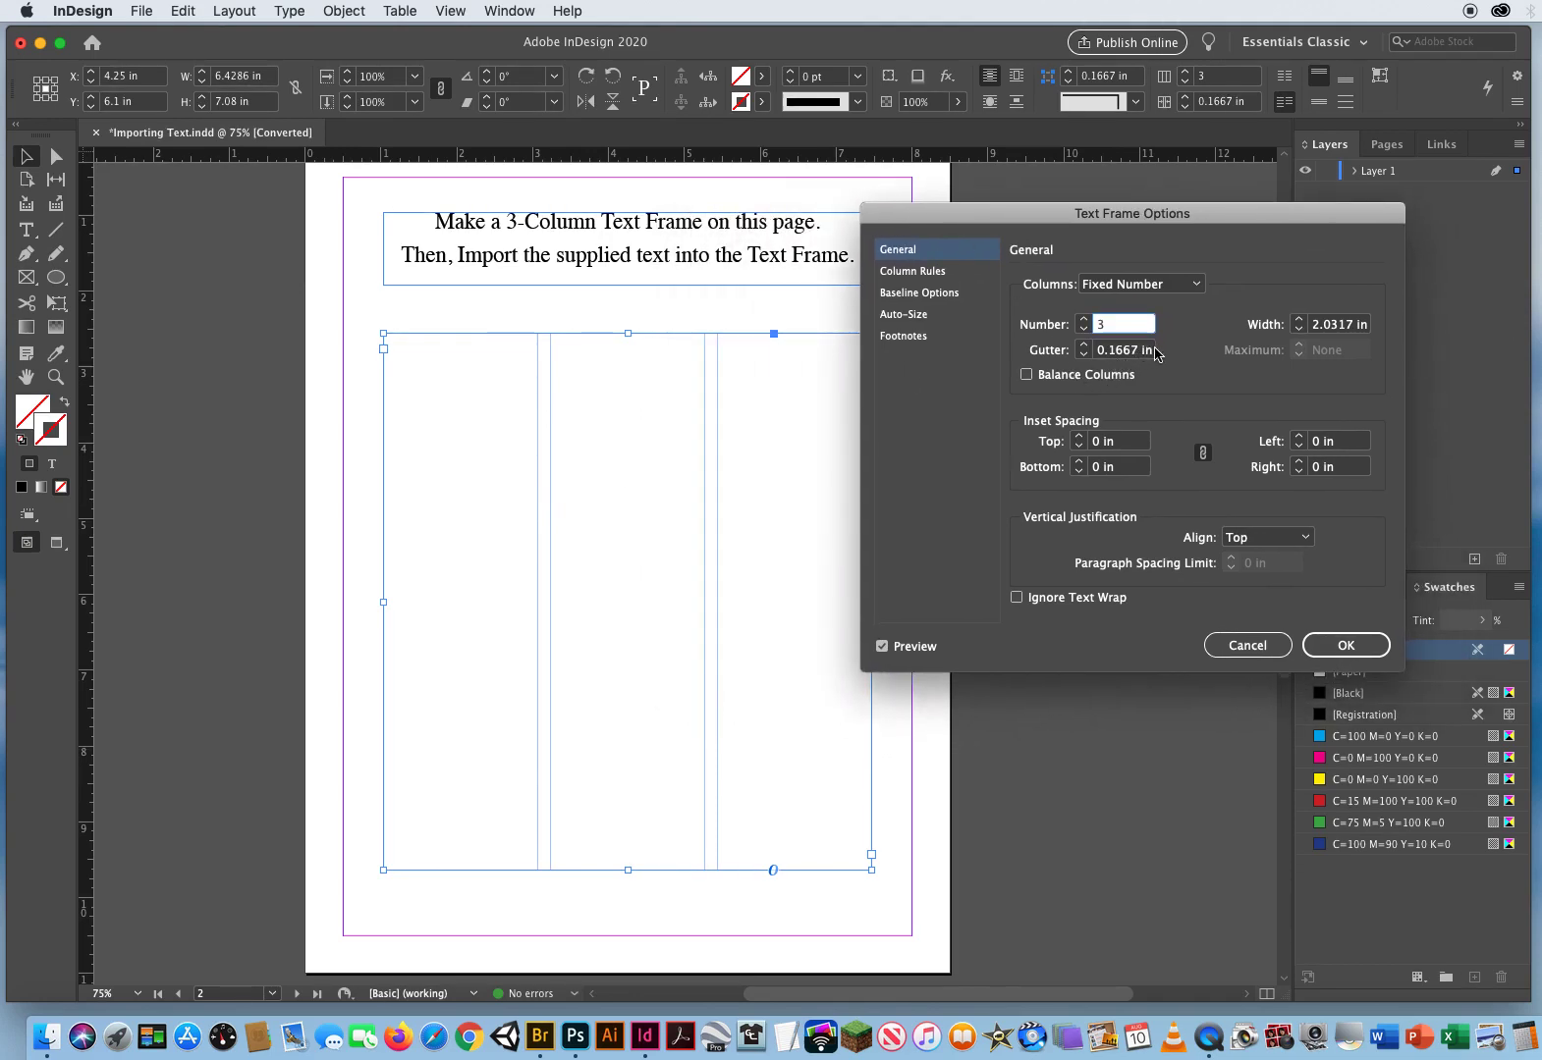
{"action": "key", "text": "Tab"}
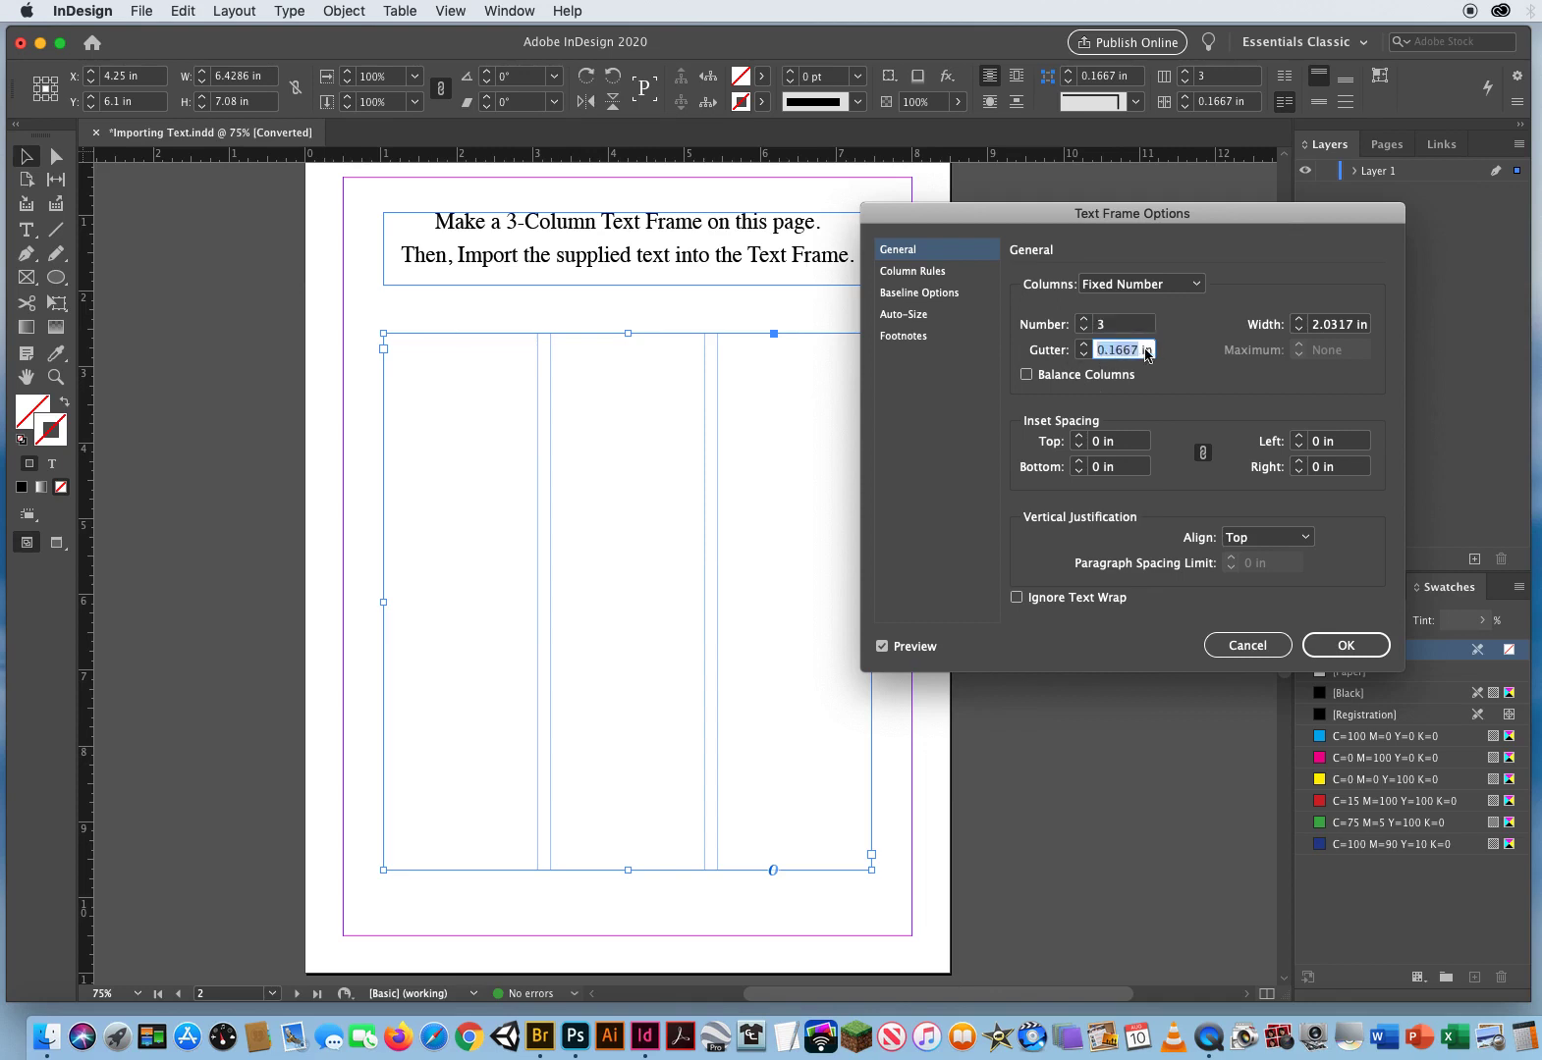
{"action": "left_click", "coordinate": [1083, 345]}
{"action": "left_click", "coordinate": [1083, 344]}
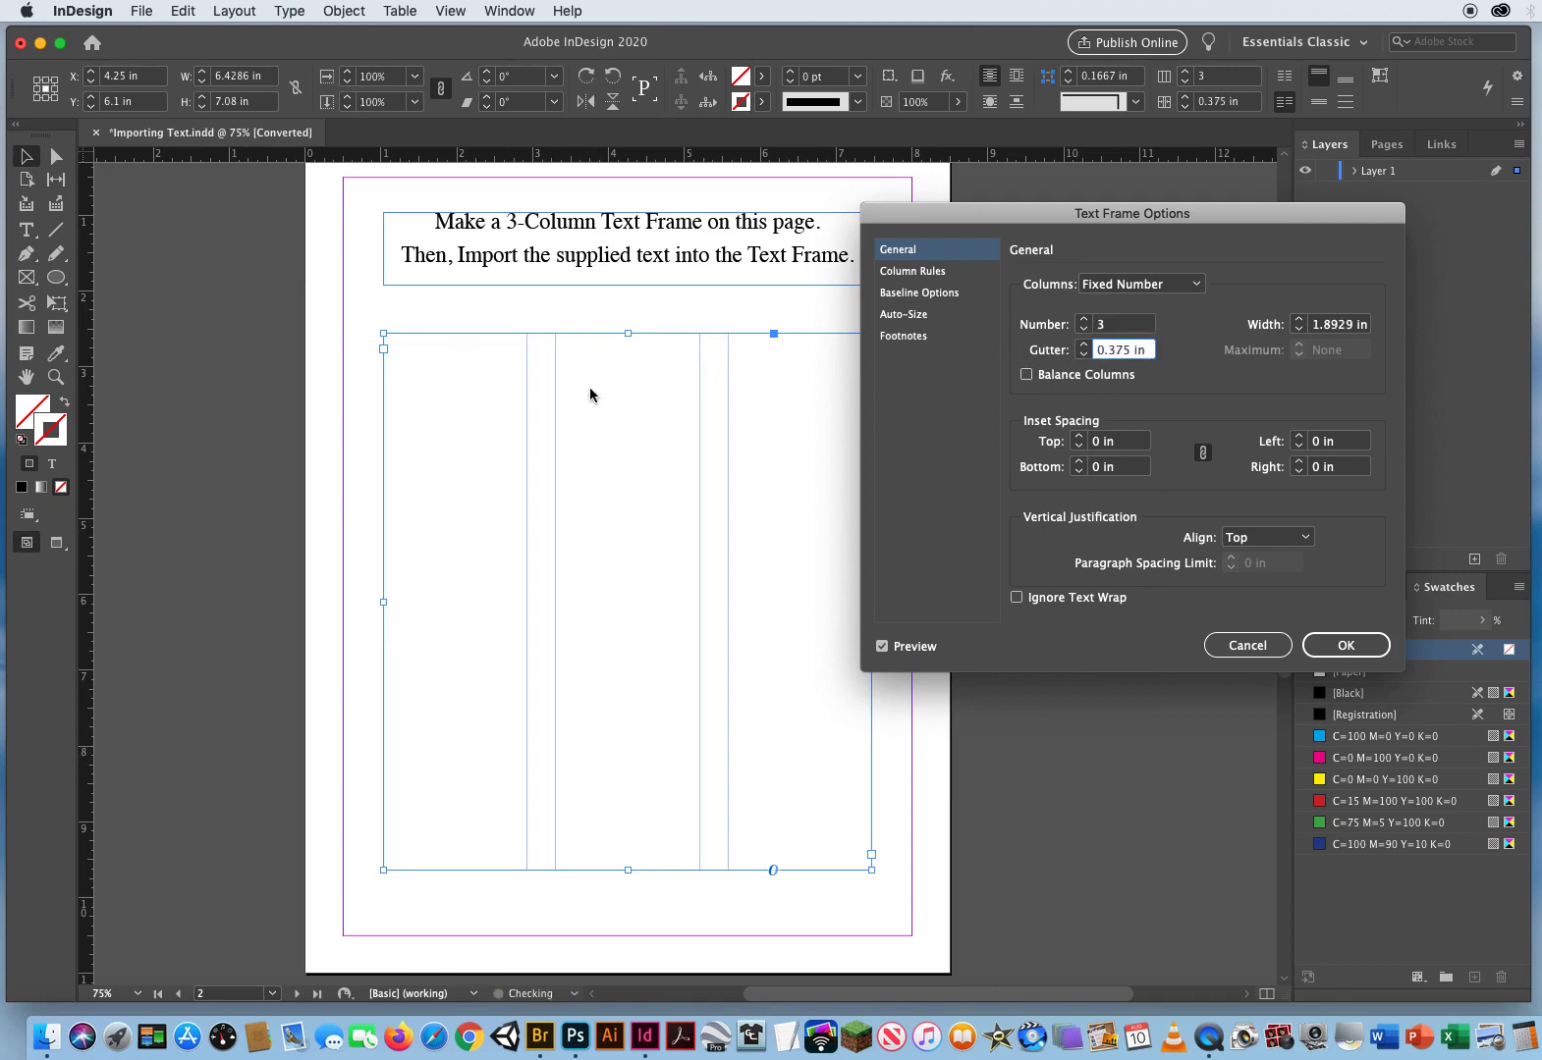
{"action": "left_click", "coordinate": [1084, 353]}
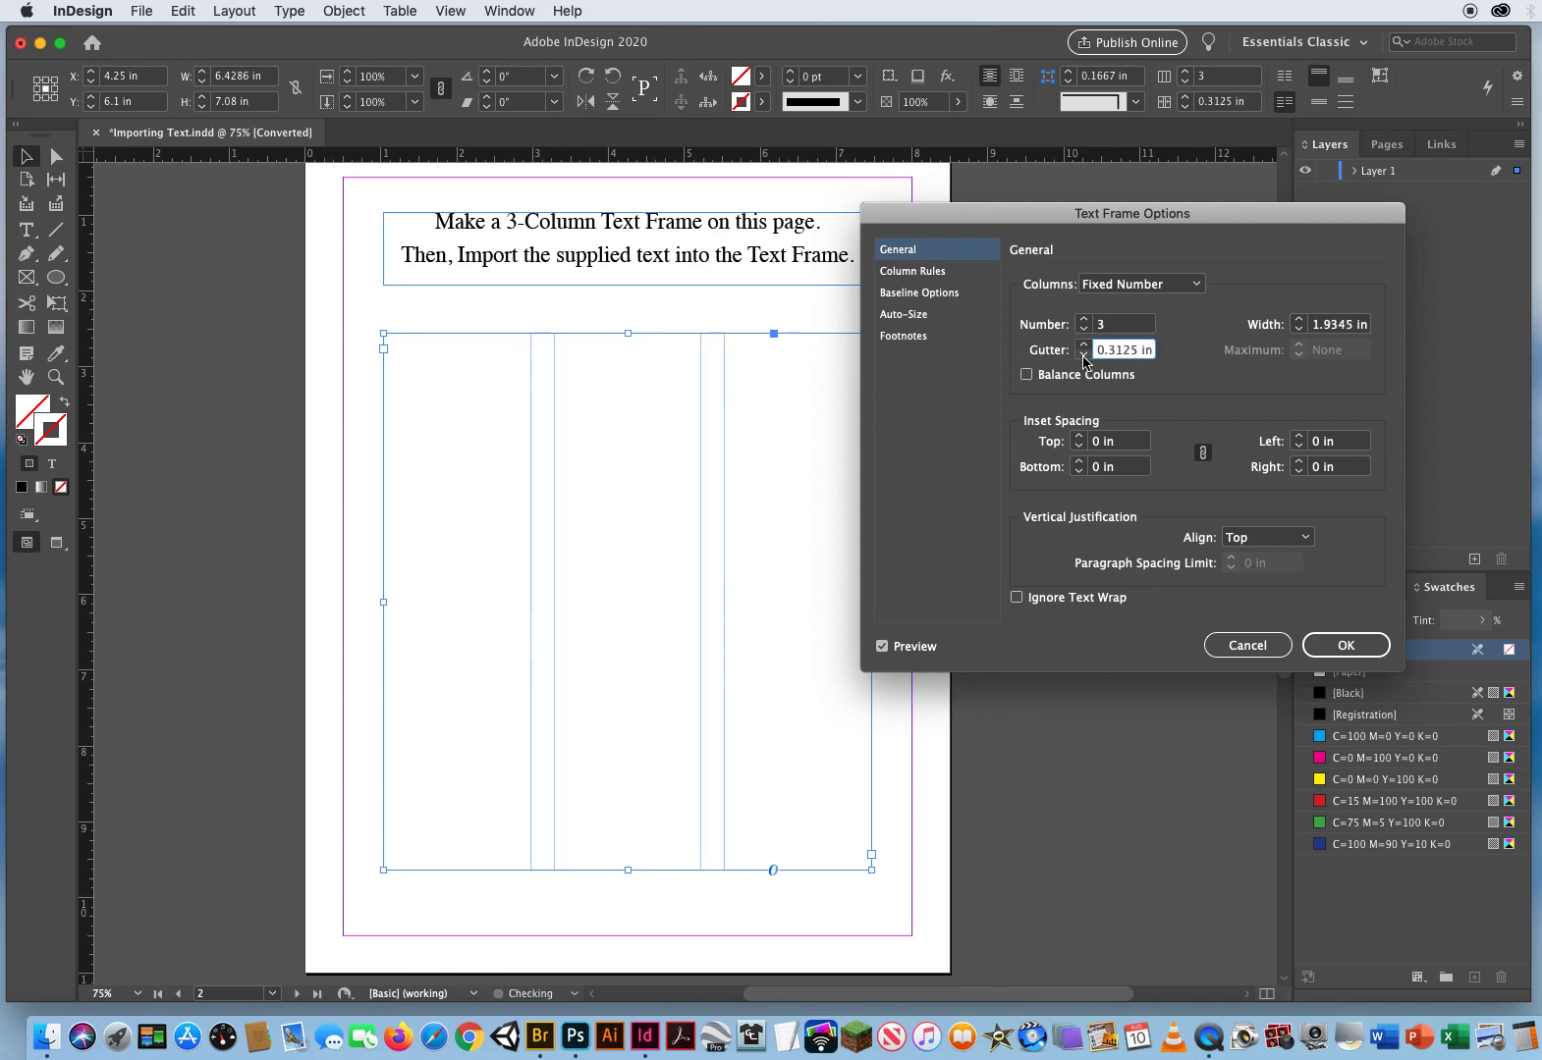
{"action": "left_click", "coordinate": [1084, 353]}
{"action": "left_click", "coordinate": [1083, 345]}
{"action": "left_click", "coordinate": [1343, 645]}
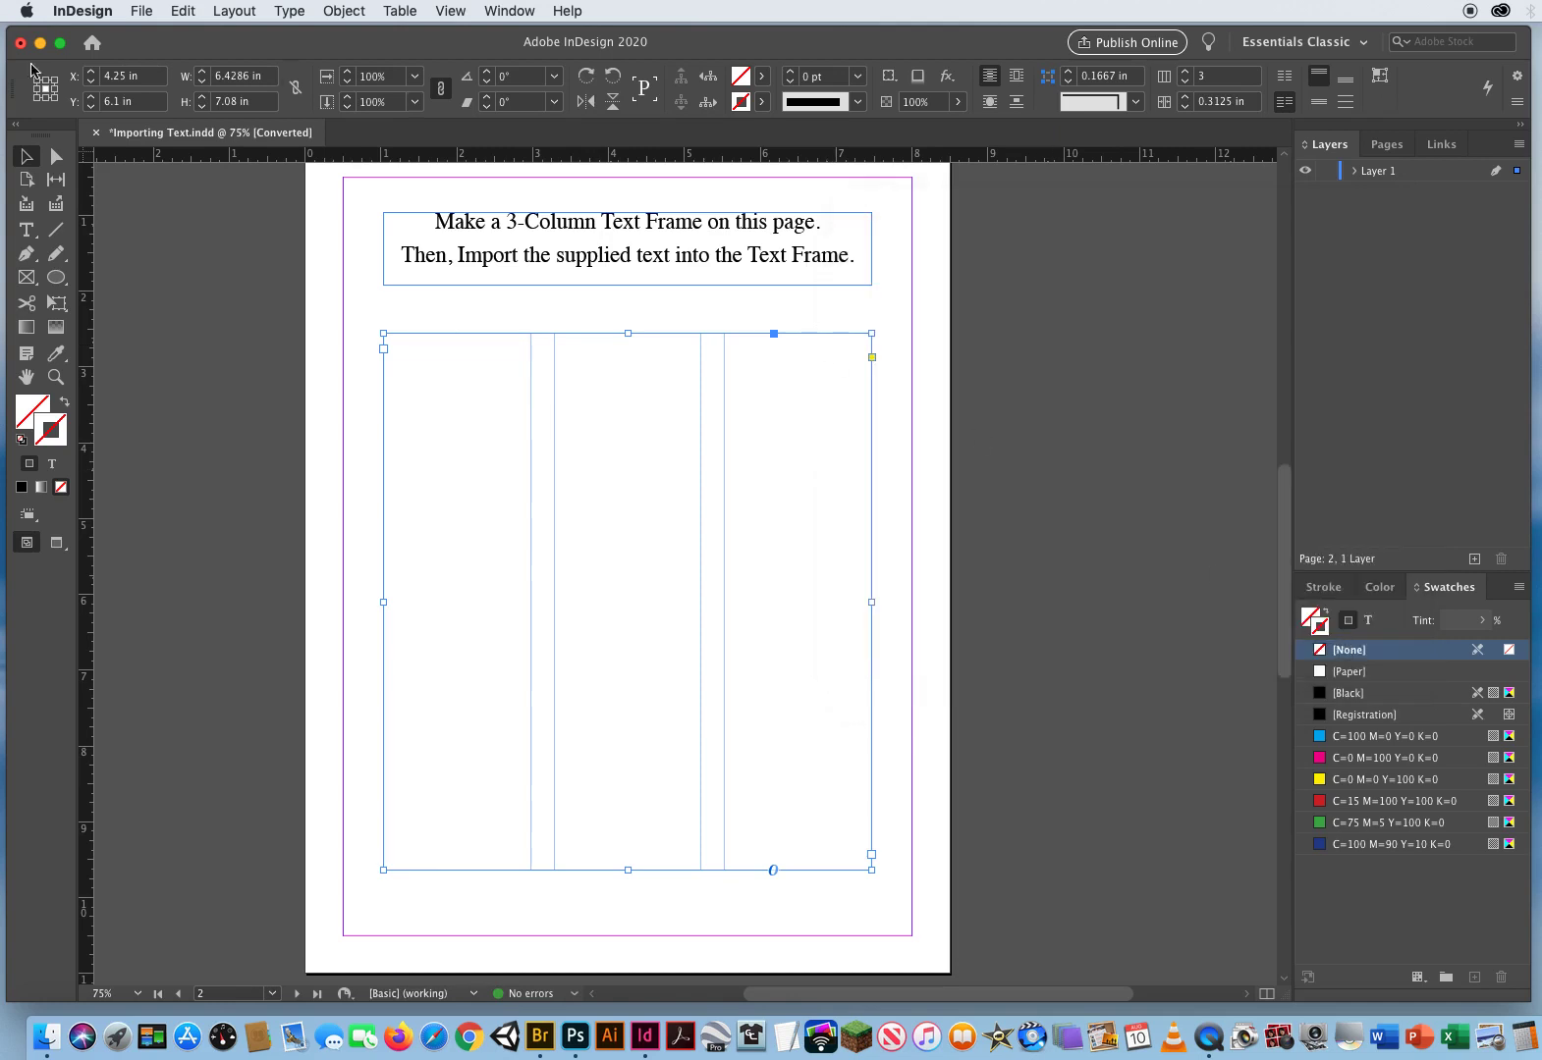
Place Page 2 EMMA Text.rtf into the three-column frame so it fills all columns.
{"action": "left_click", "coordinate": [26, 230]}
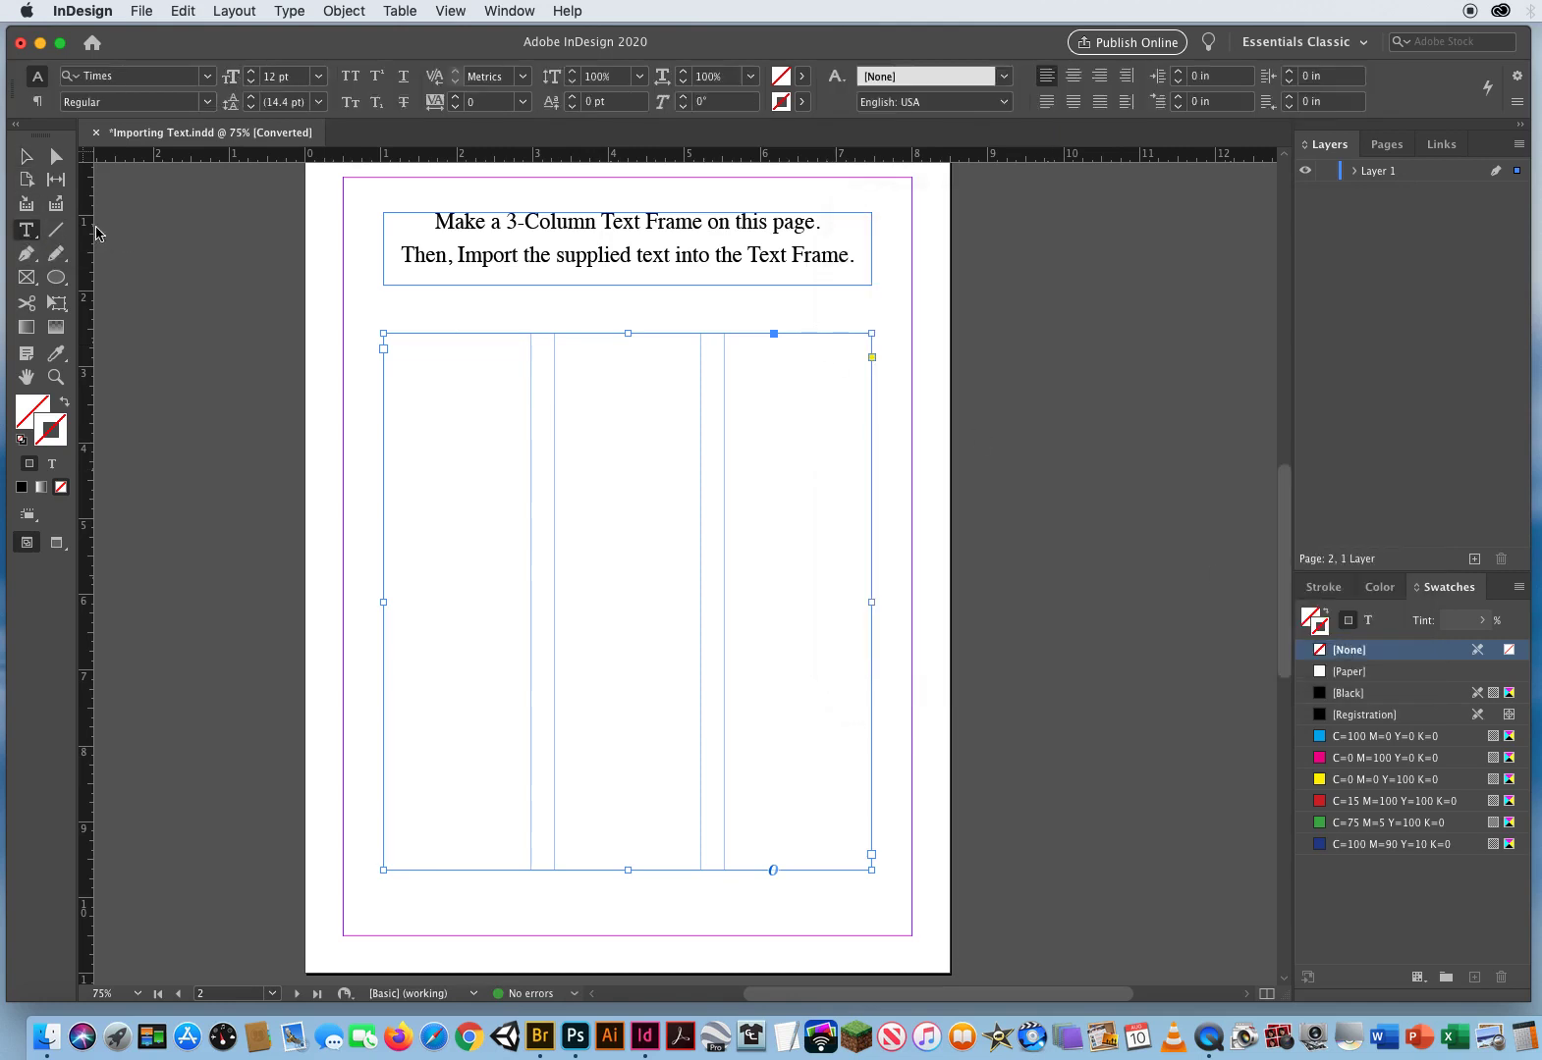
{"action": "left_click", "coordinate": [421, 377]}
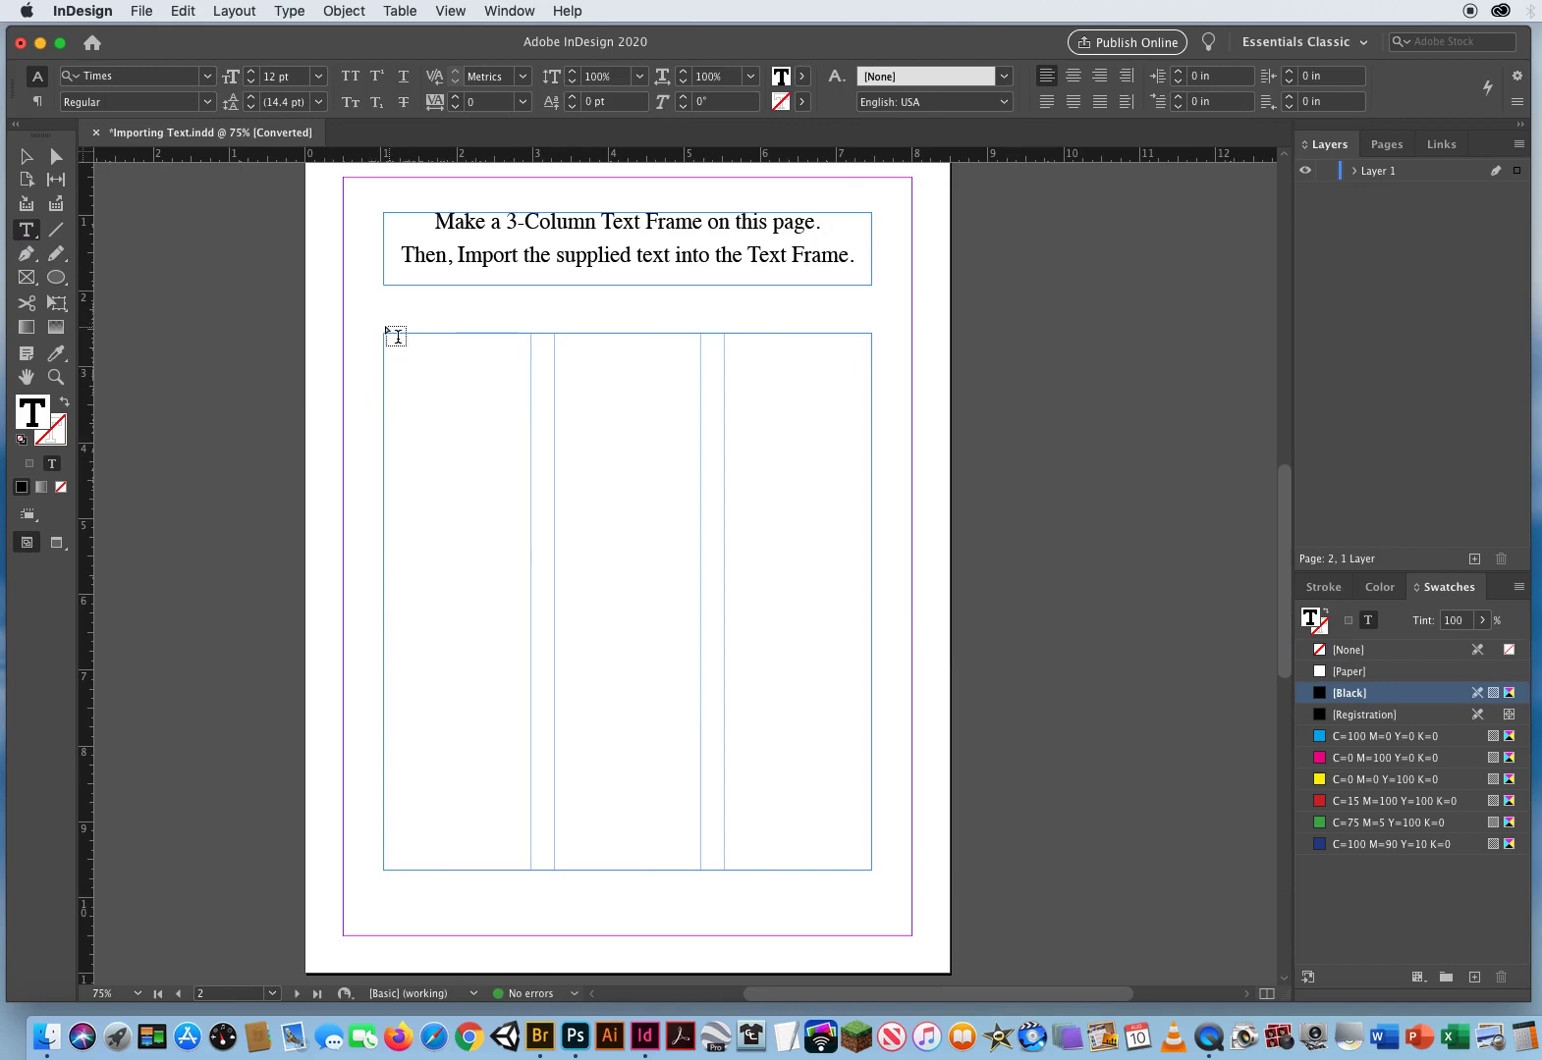
{"action": "key", "text": "Escape"}
{"action": "key", "text": "super+d"}
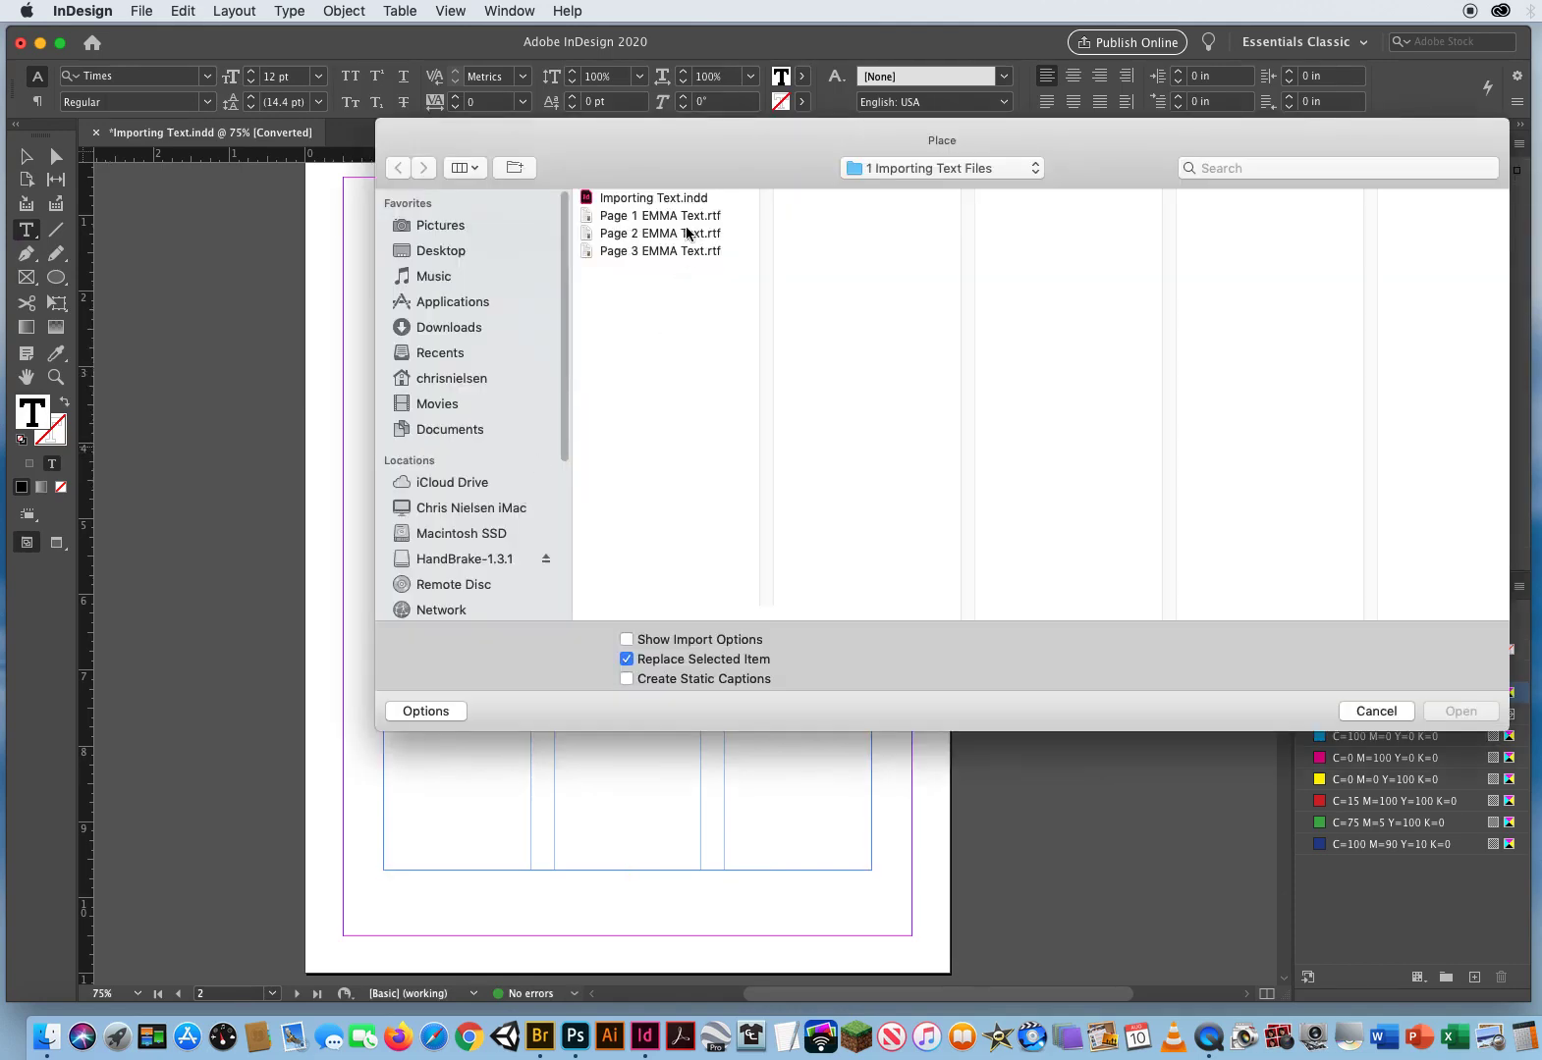
{"action": "left_click", "coordinate": [671, 232]}
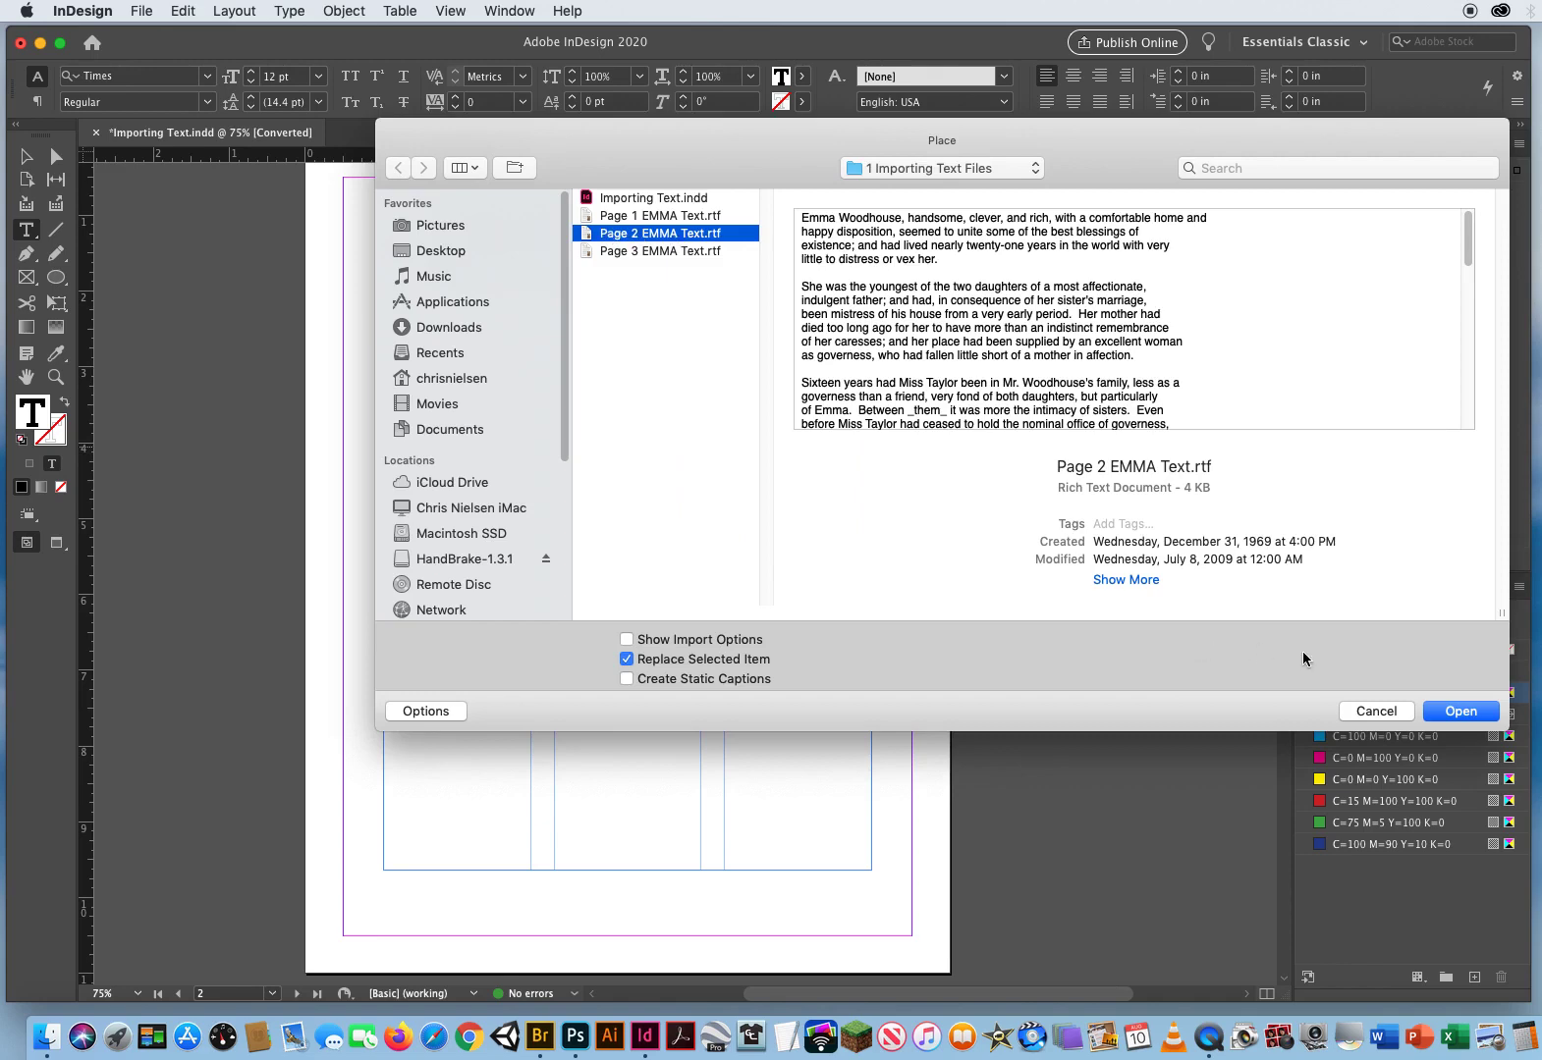
{"action": "left_click", "coordinate": [1460, 714]}
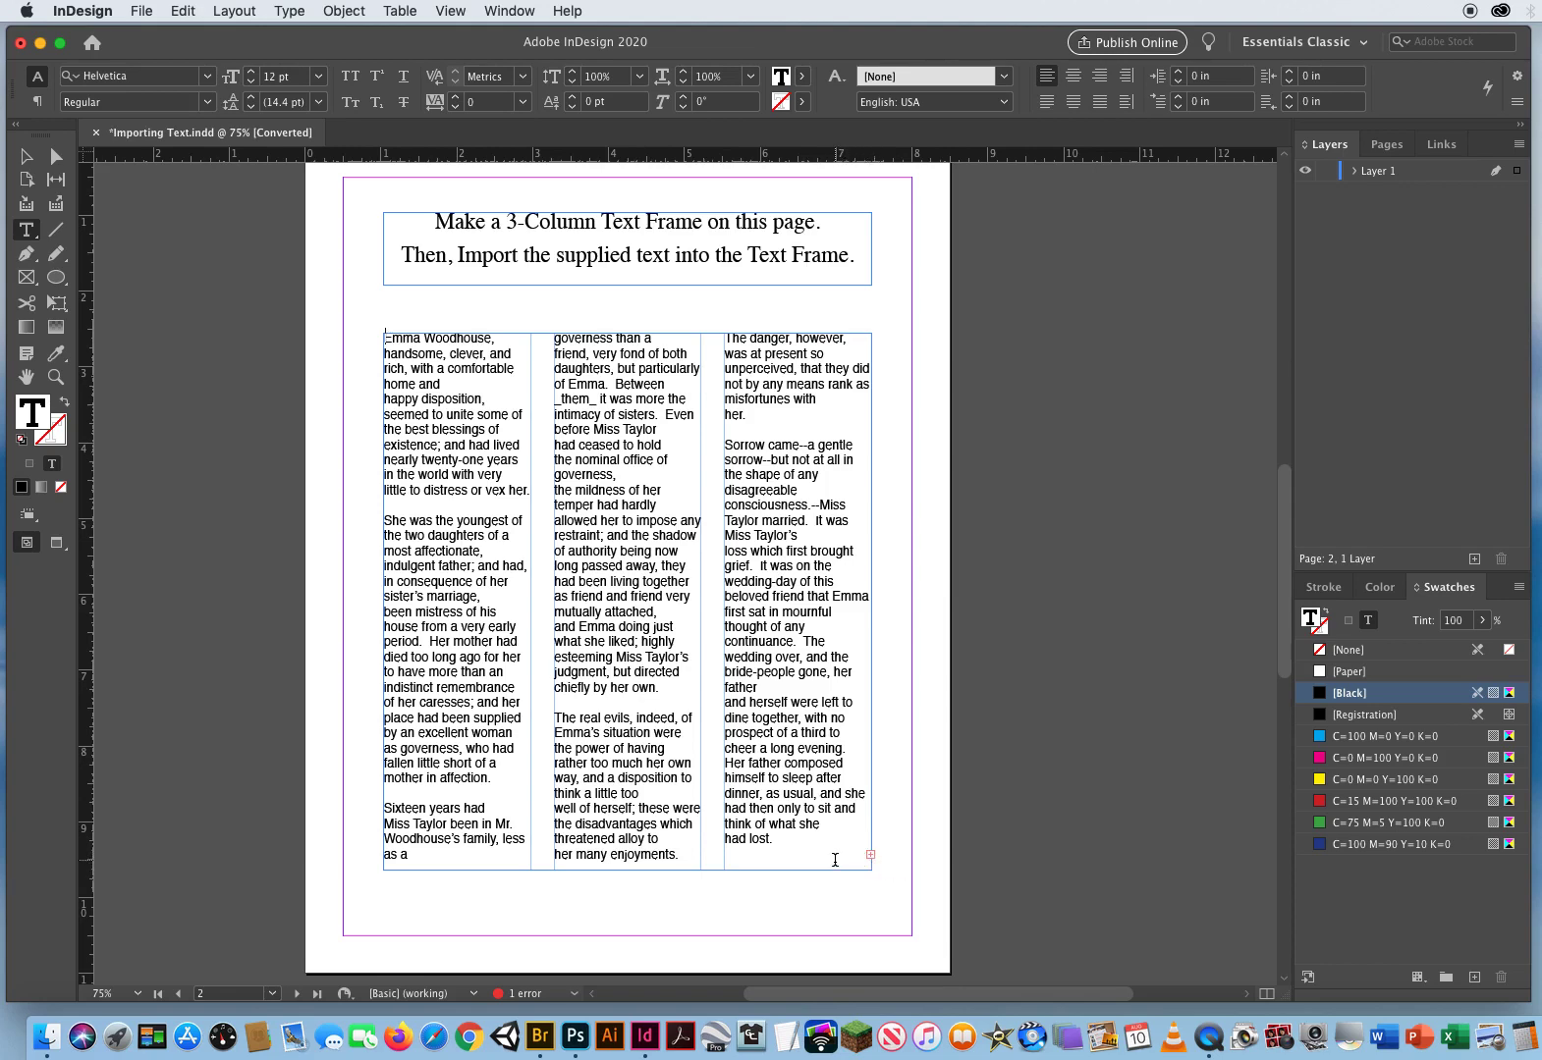
{"action": "key", "text": "Escape"}
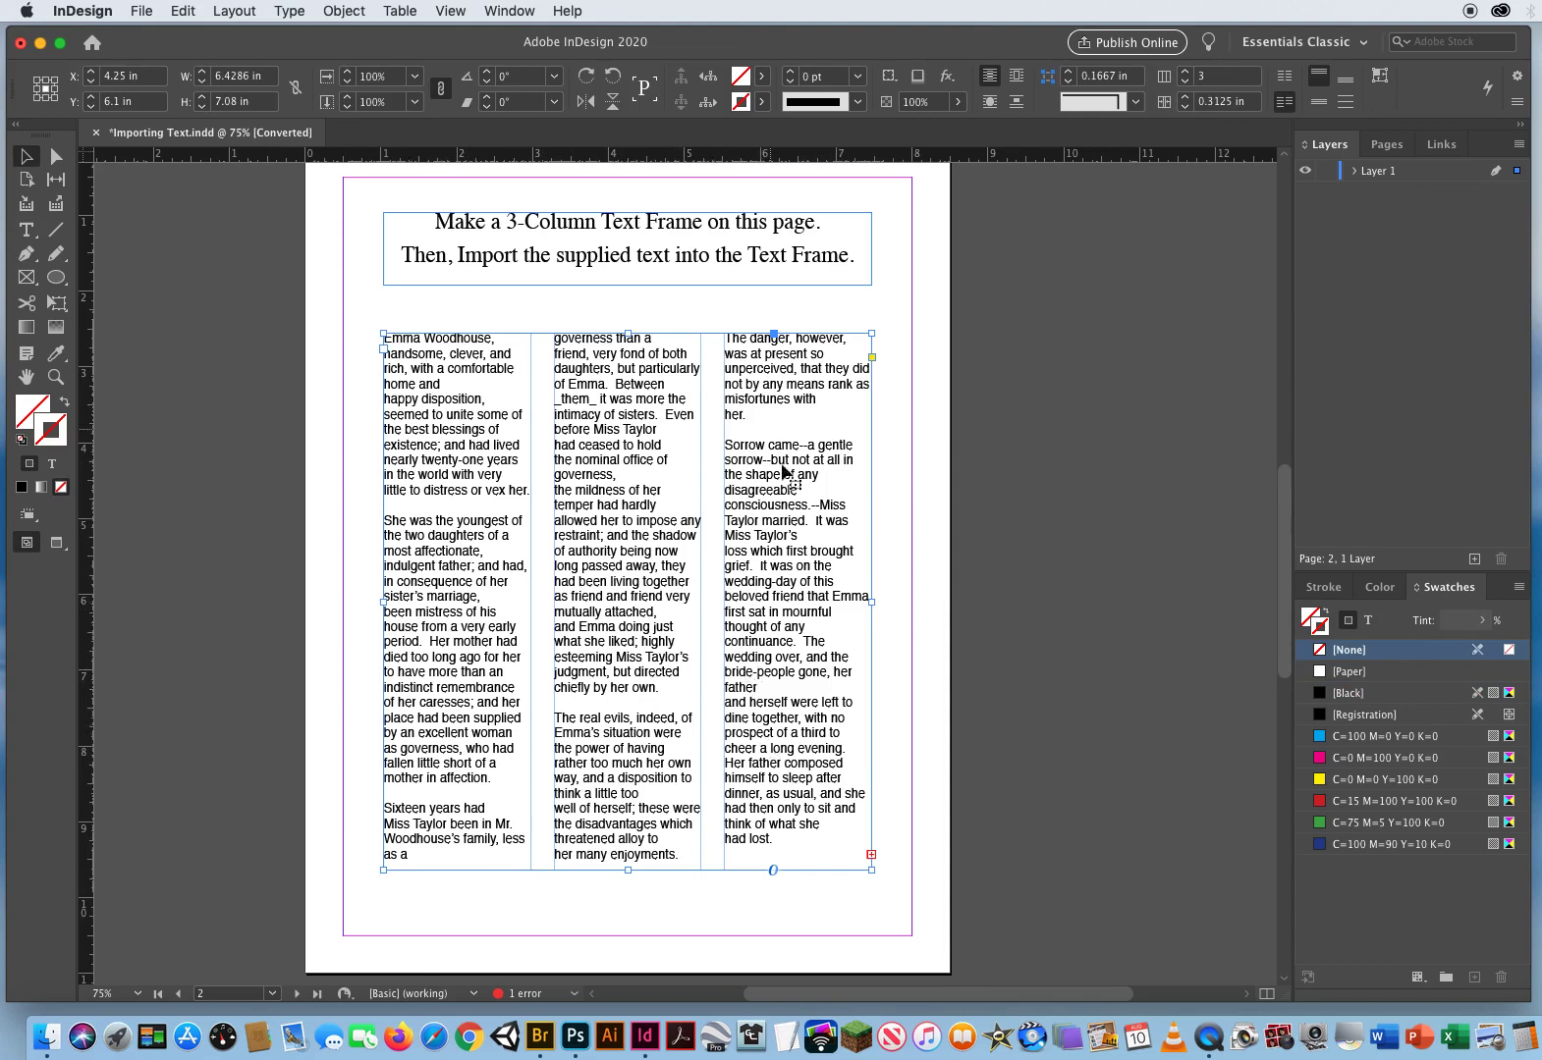
Switch to Preview mode, select the three-column frame and open the Character panel.
{"action": "left_click", "coordinate": [357, 437]}
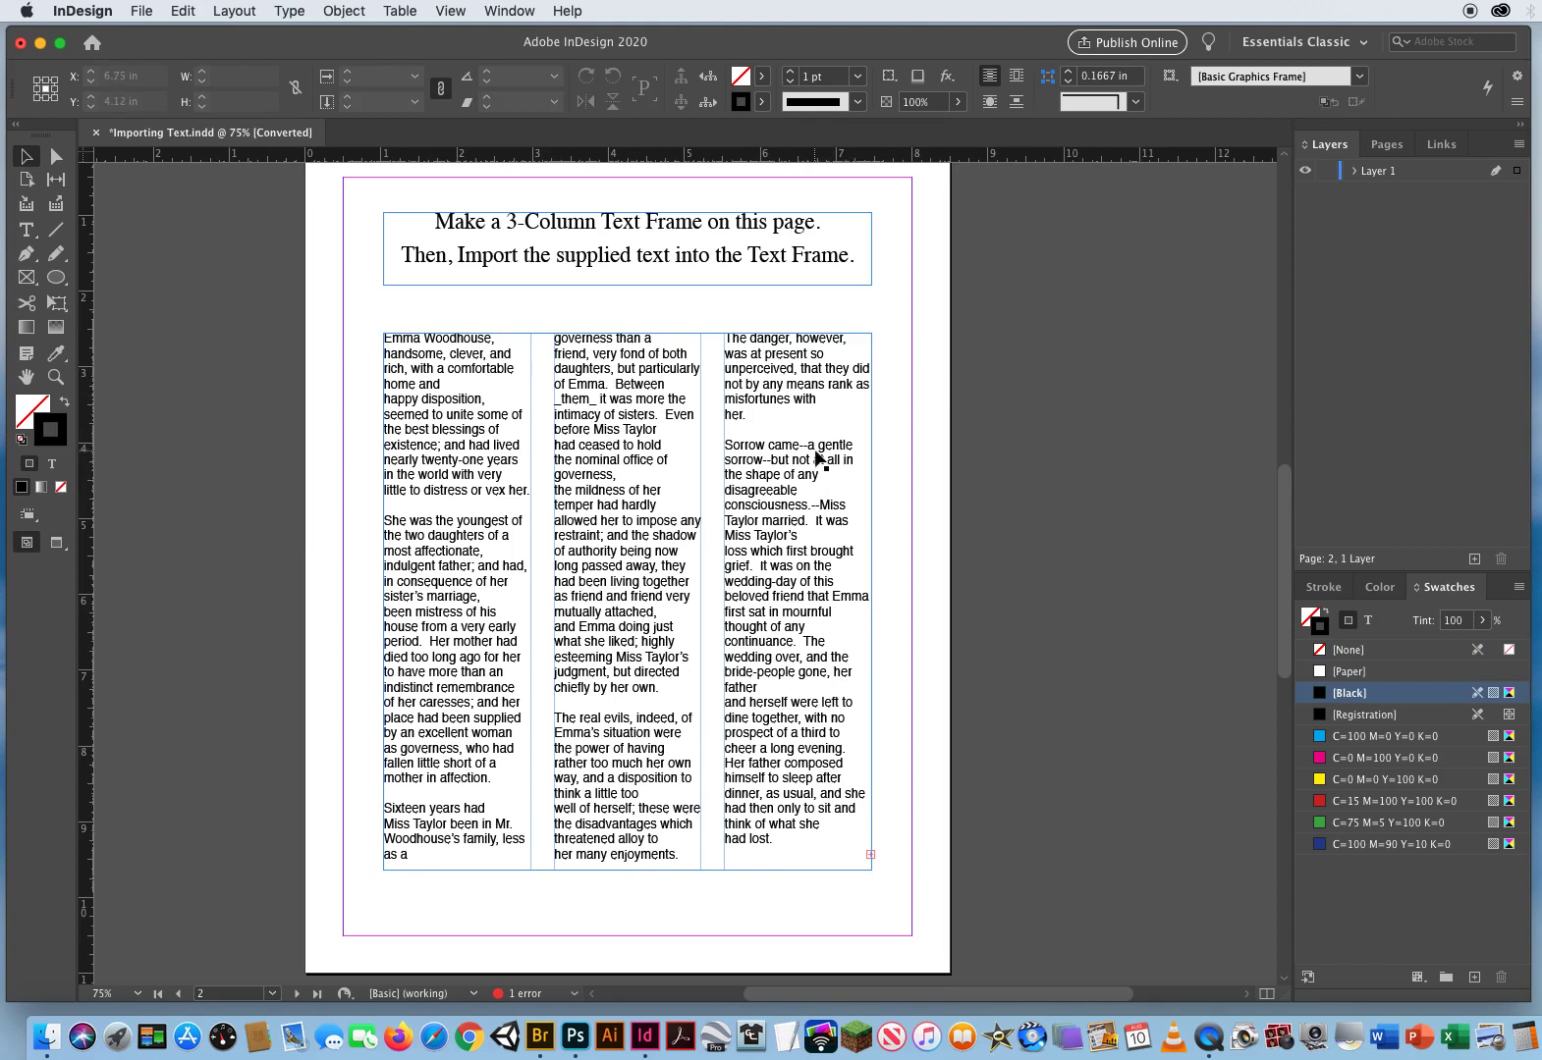
{"action": "key", "text": "w"}
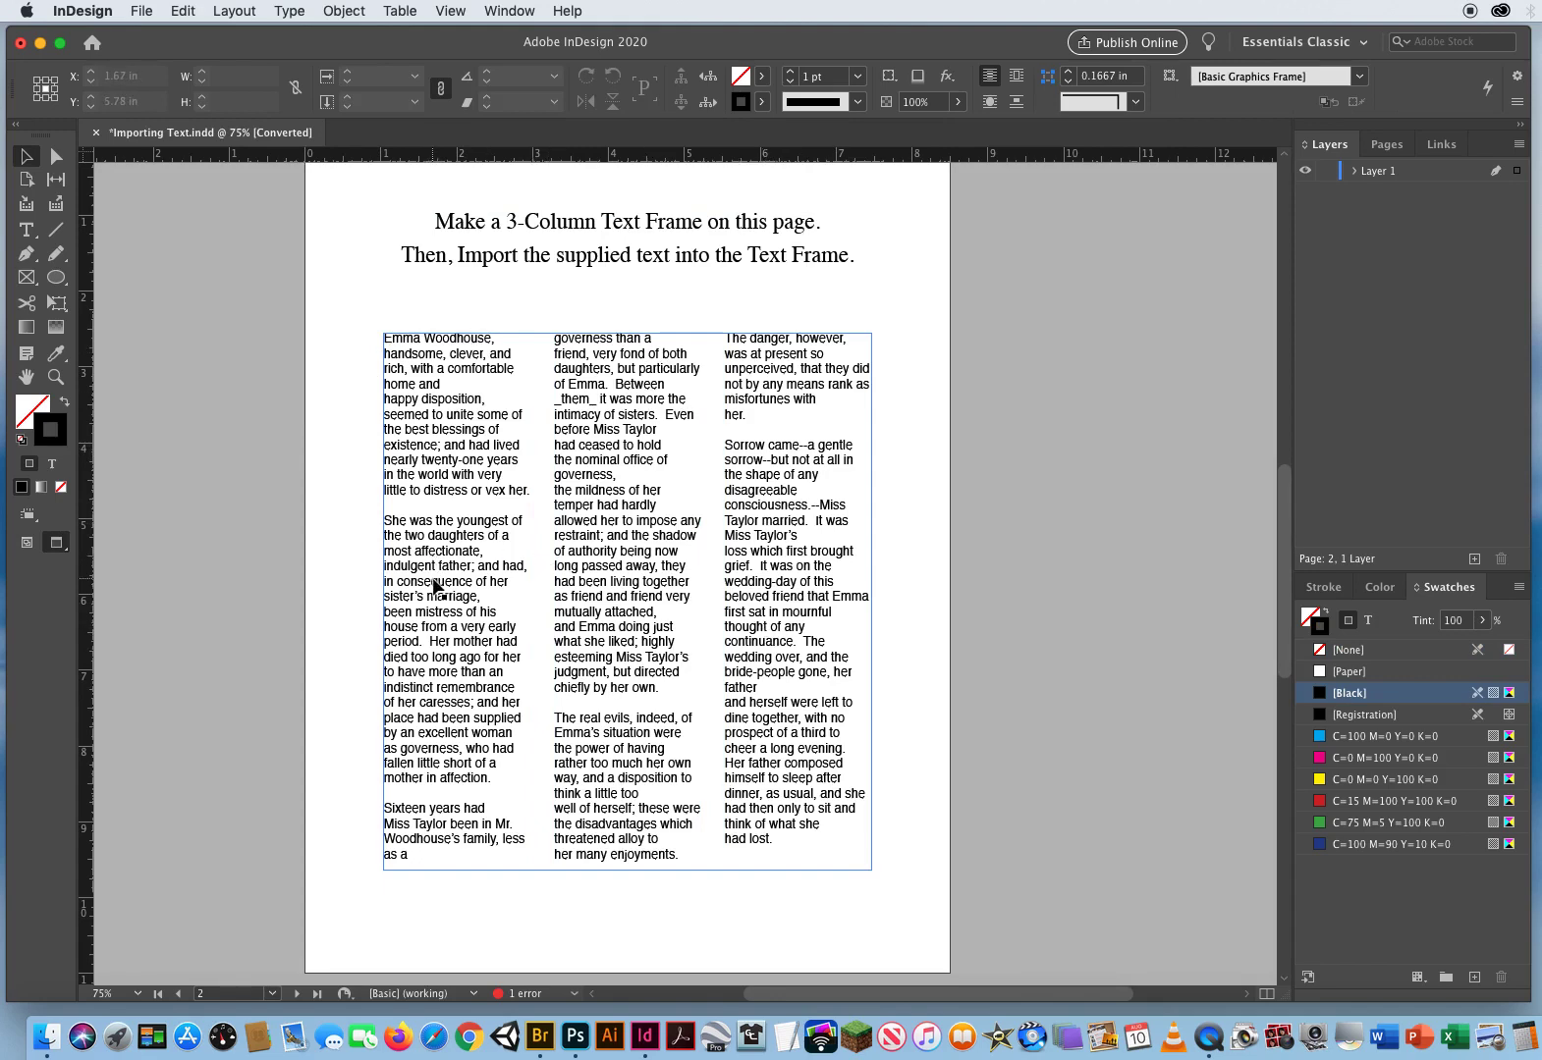
{"action": "left_click", "coordinate": [425, 406]}
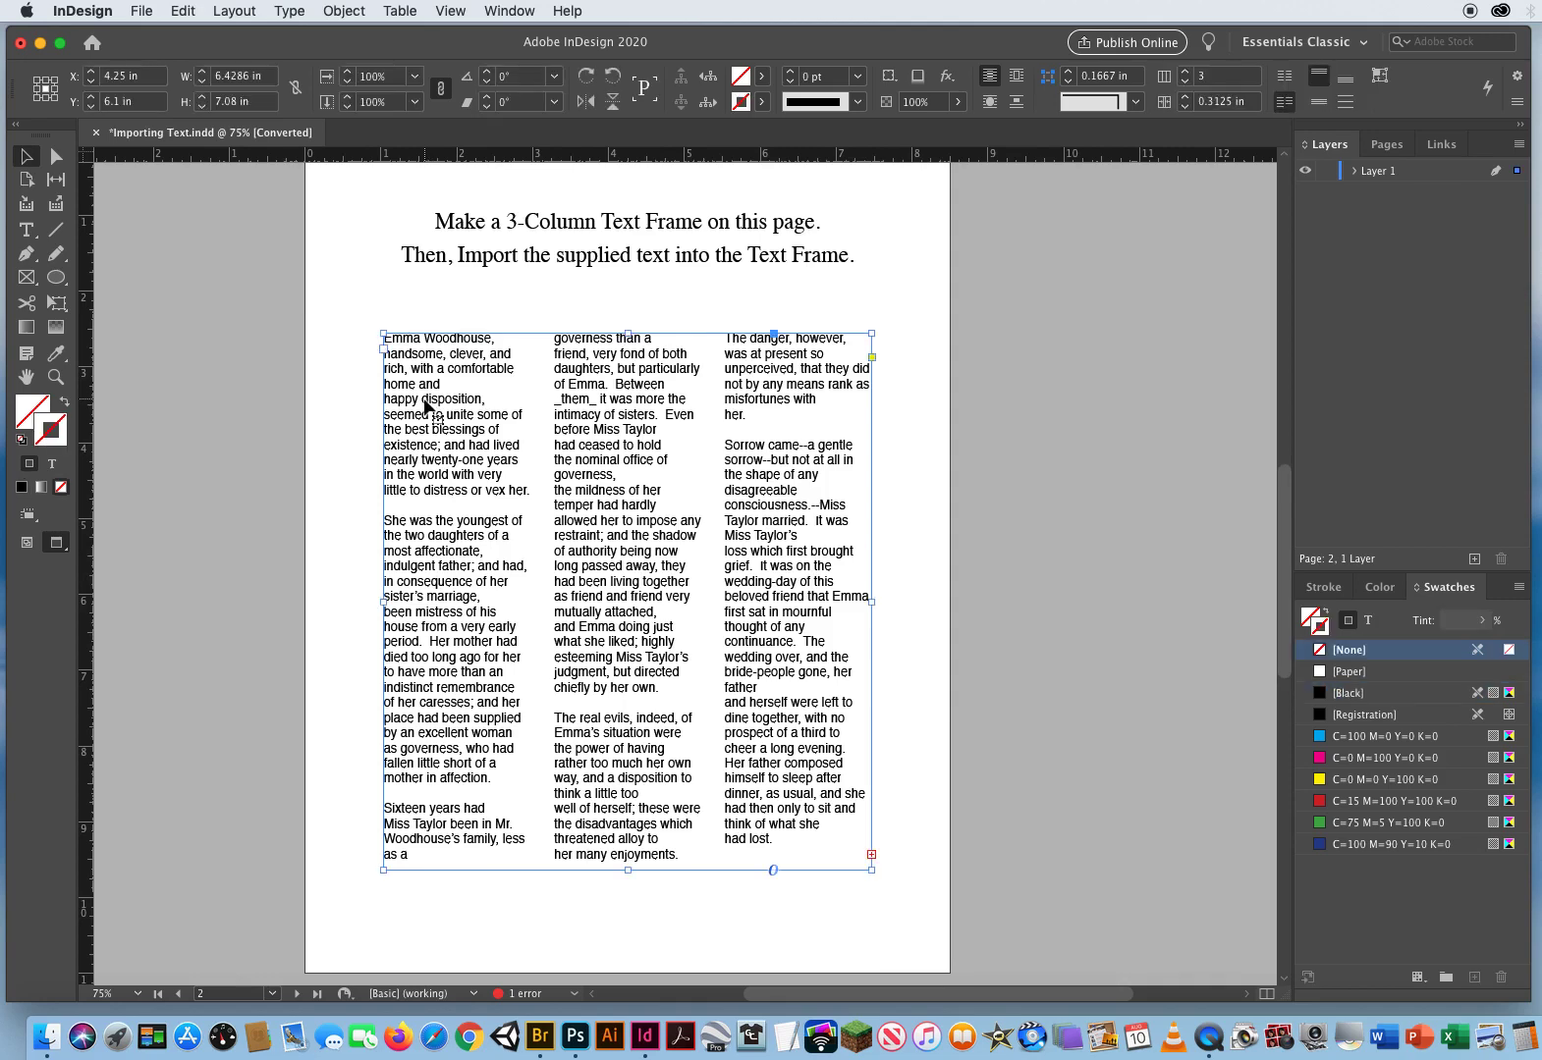
{"action": "key", "text": "super+t"}
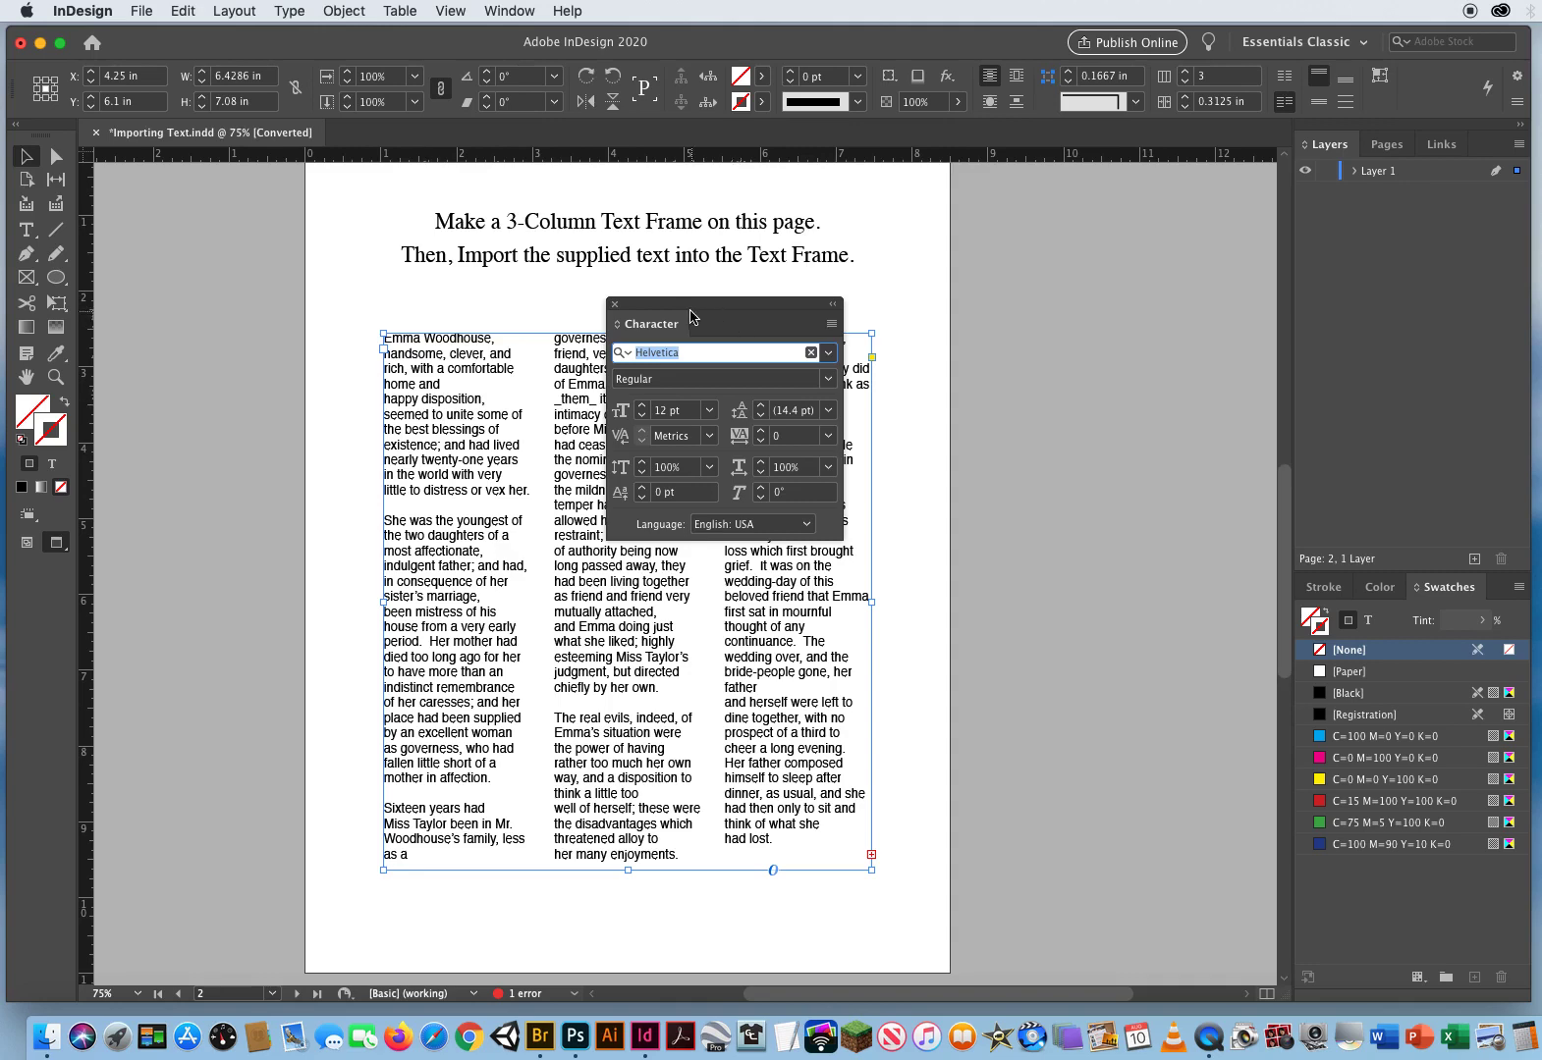
Justify the three-column text with last line aligned left in the Paragraph panel.
{"action": "left_click_drag", "start_coordinate": [688, 310], "coordinate": [1069, 276]}
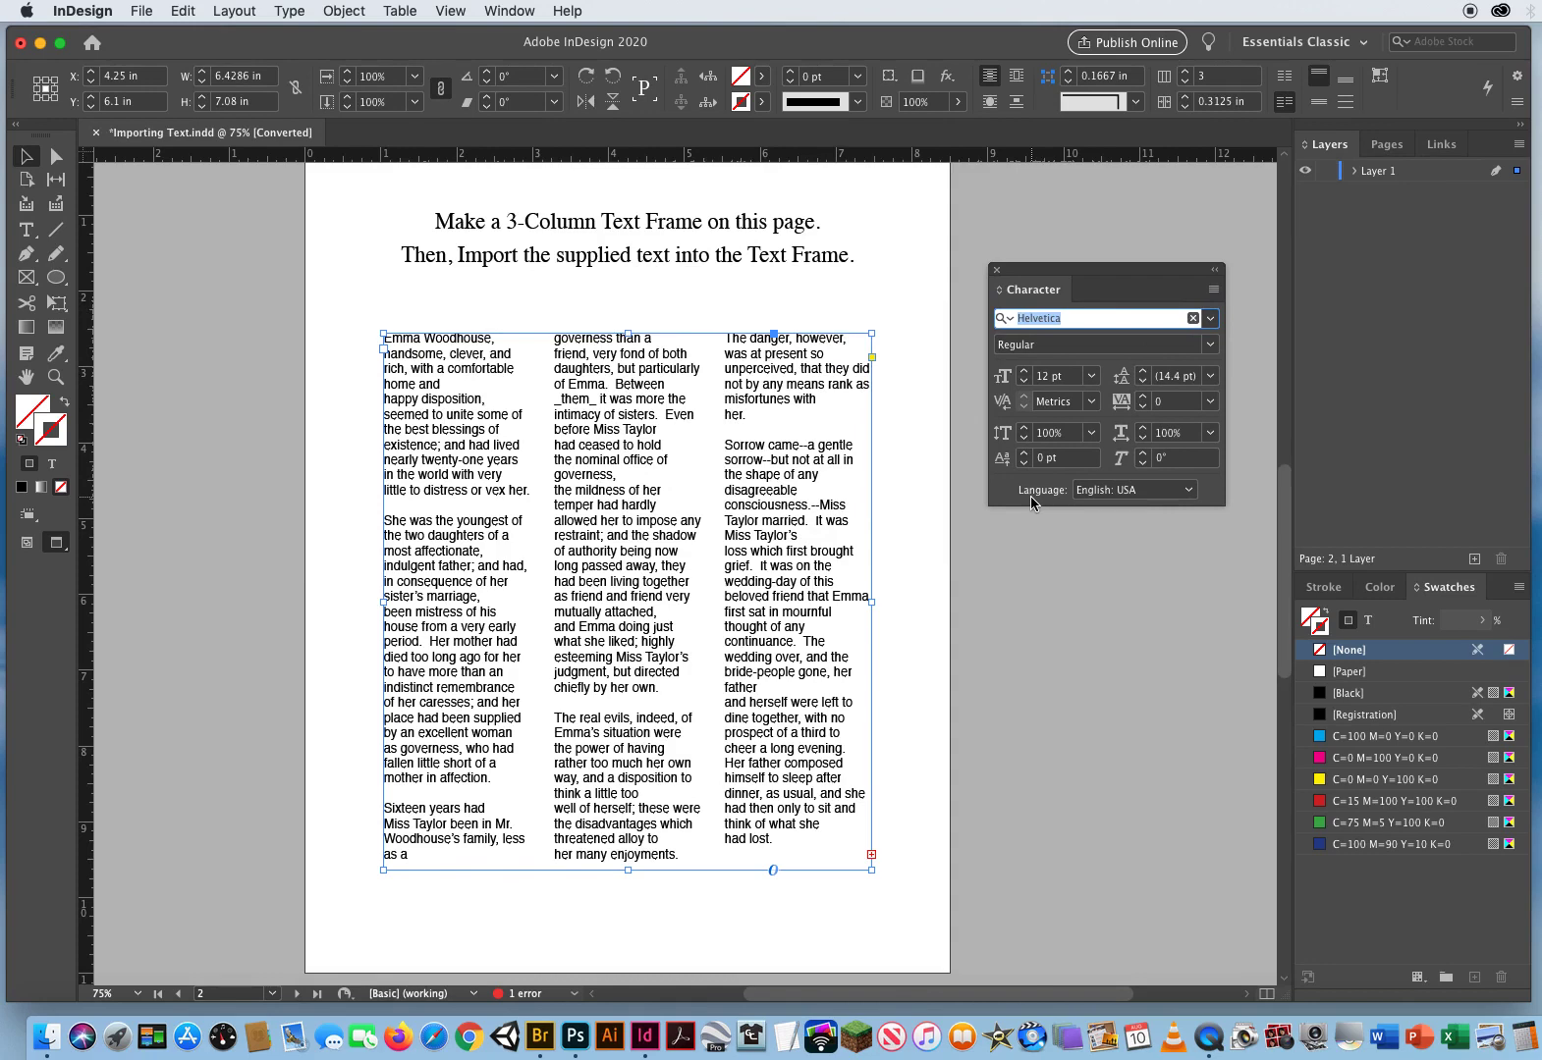
{"action": "key", "text": "alt+super+t"}
{"action": "left_click_drag", "start_coordinate": [693, 313], "coordinate": [1062, 529]}
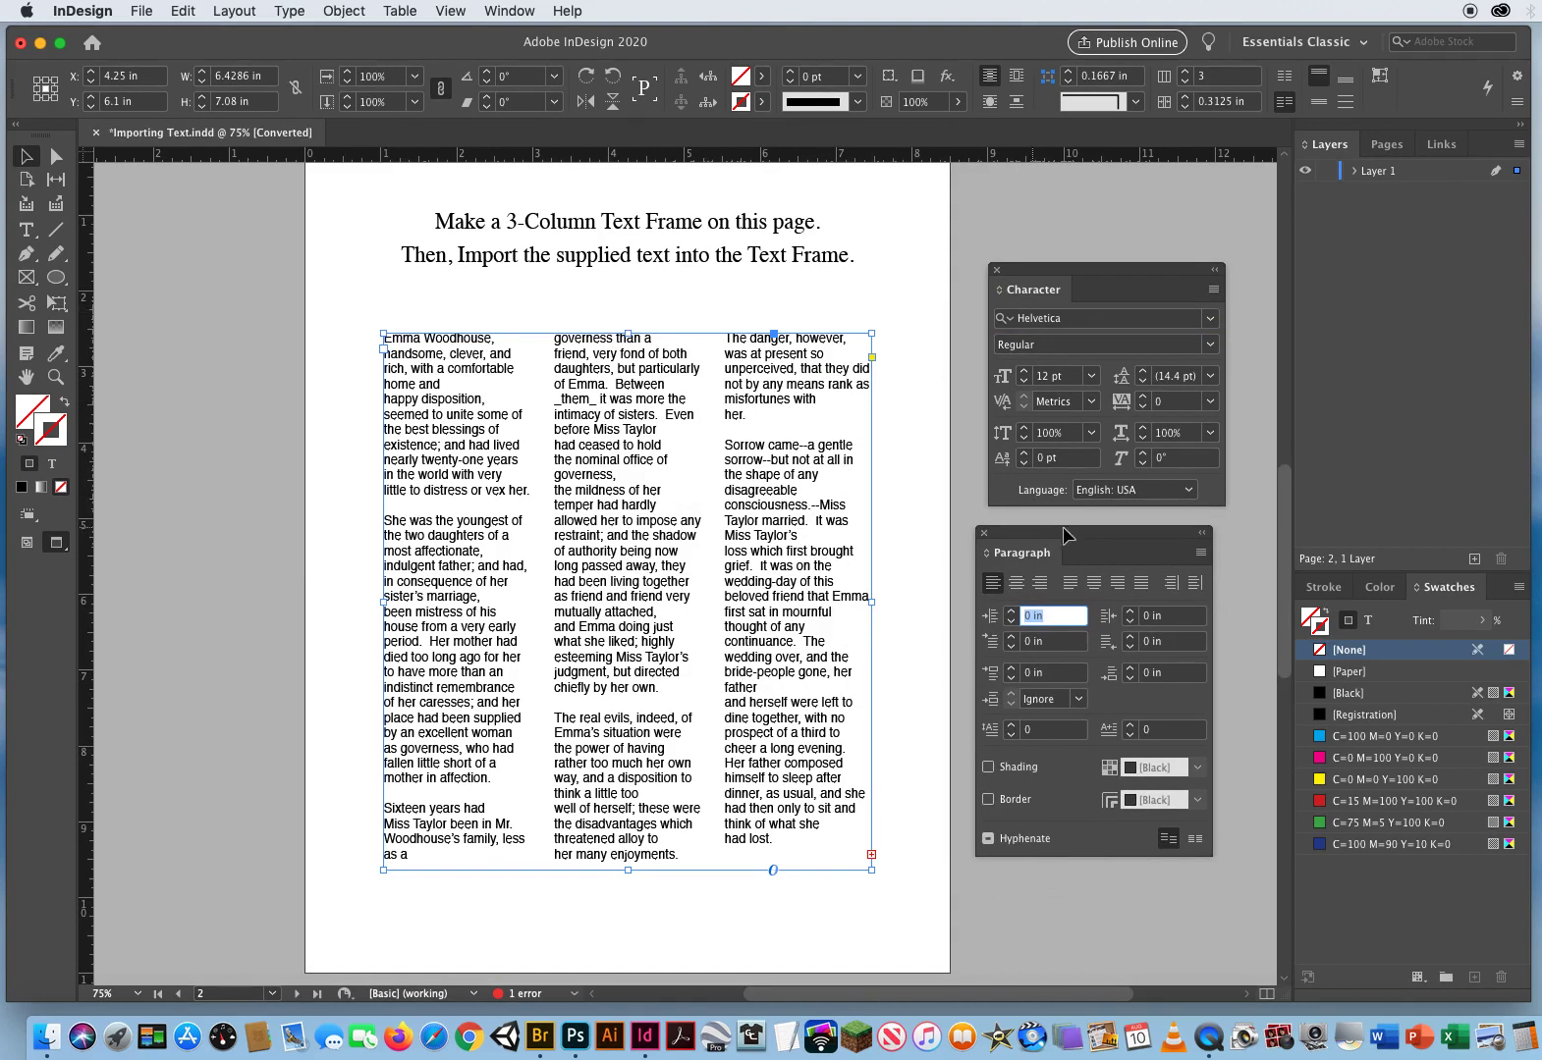
{"action": "left_click", "coordinate": [1069, 584]}
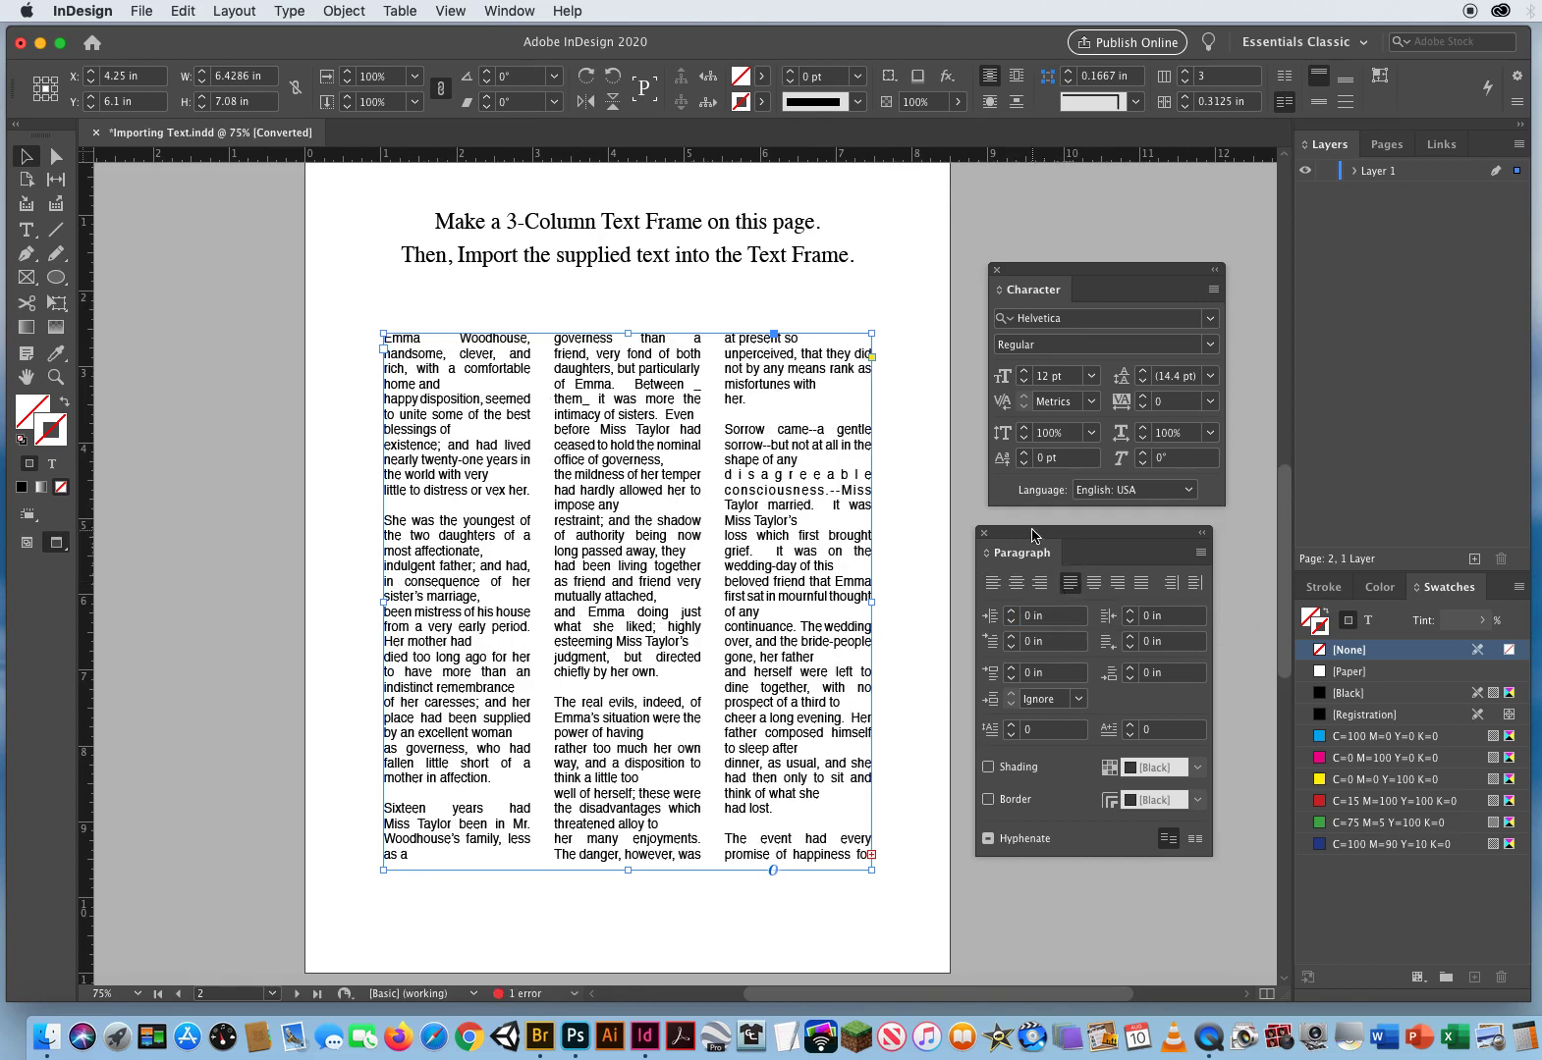
{"action": "left_click_drag", "start_coordinate": [1031, 536], "coordinate": [1047, 534]}
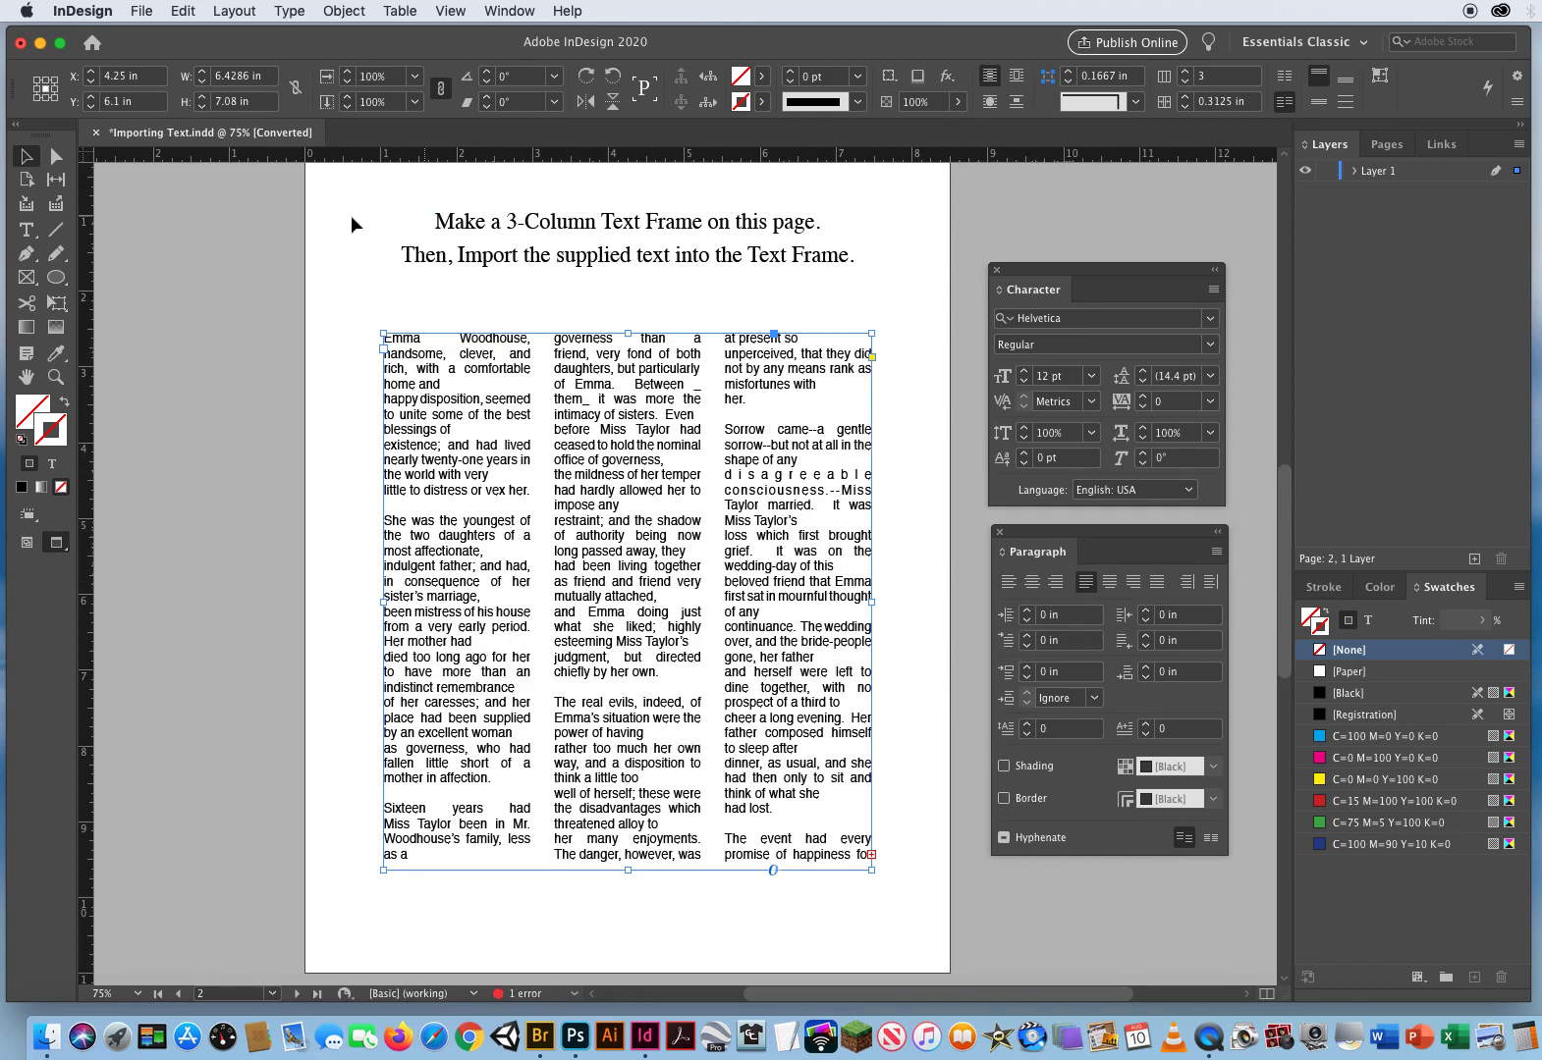
Deselect the frame and return to Normal view with guides showing.
{"action": "left_click", "coordinate": [271, 310]}
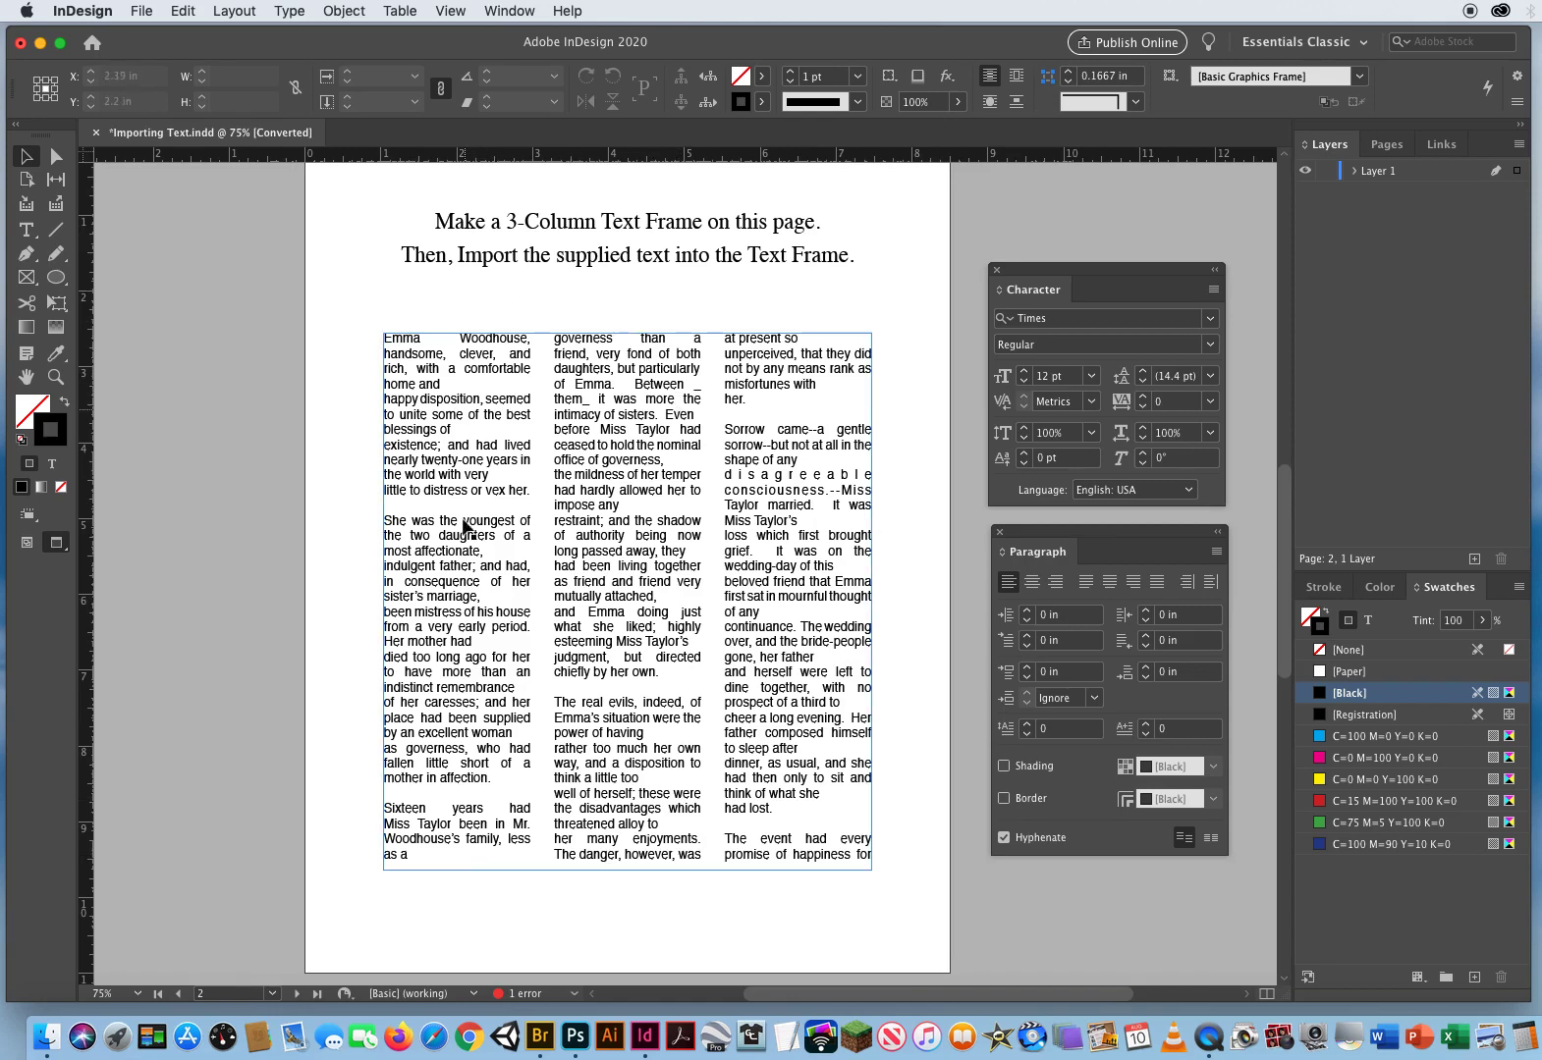
{"action": "left_click", "coordinate": [794, 880]}
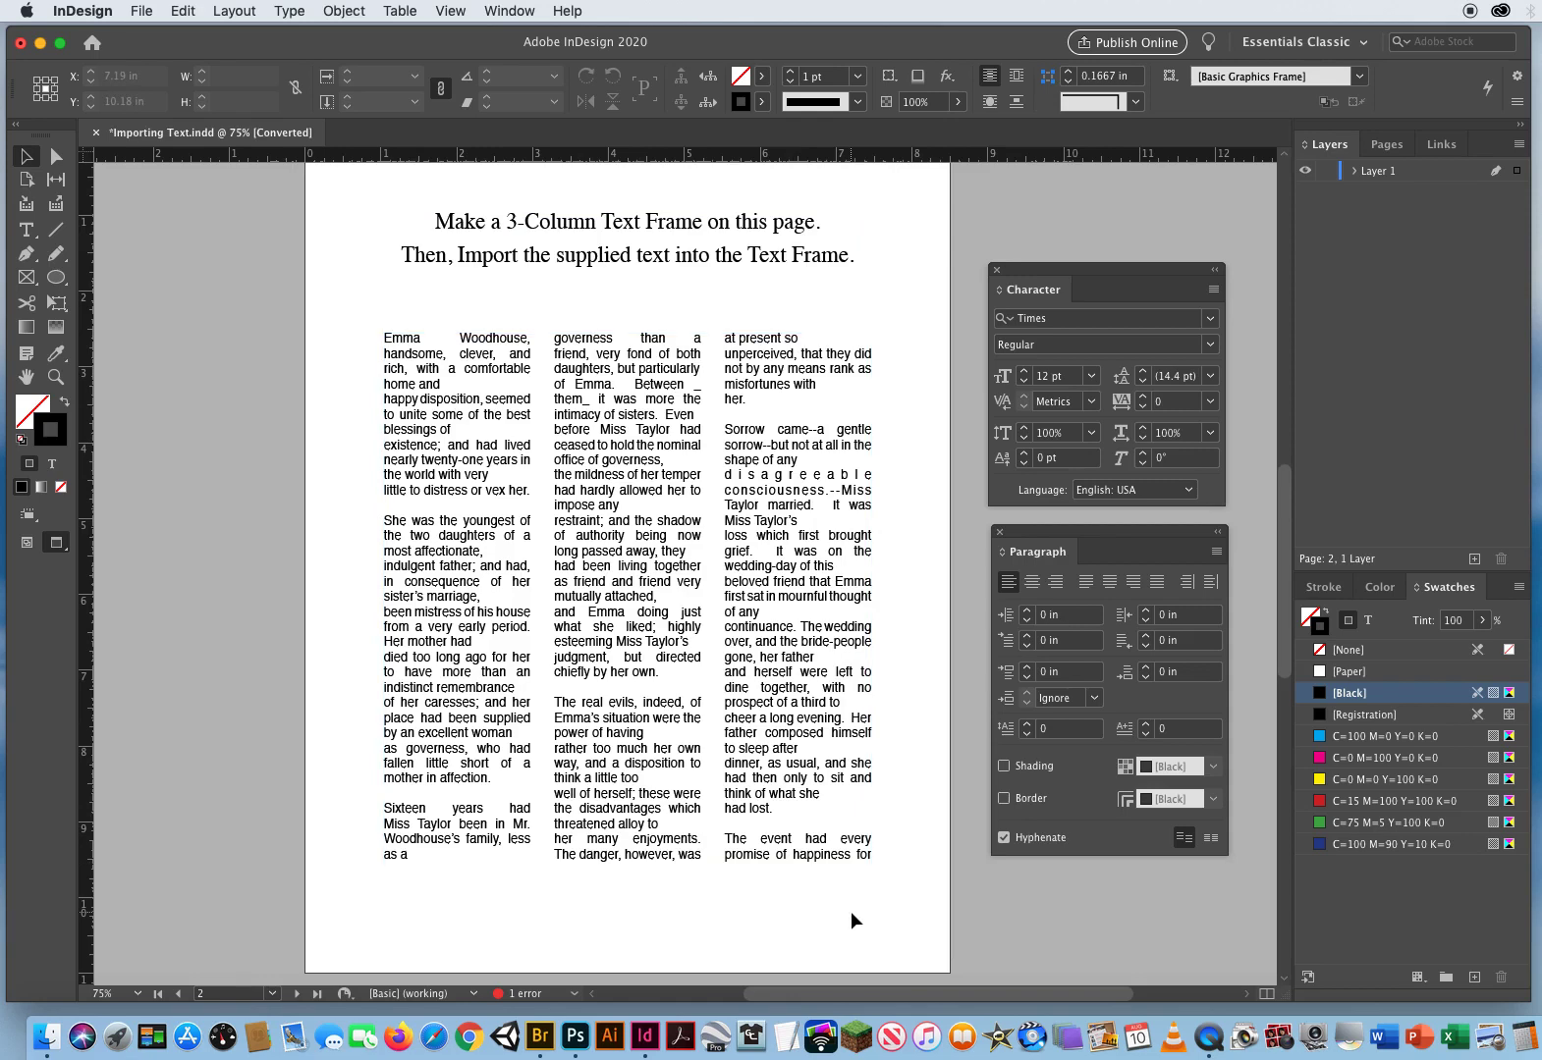
{"action": "key", "text": "w"}
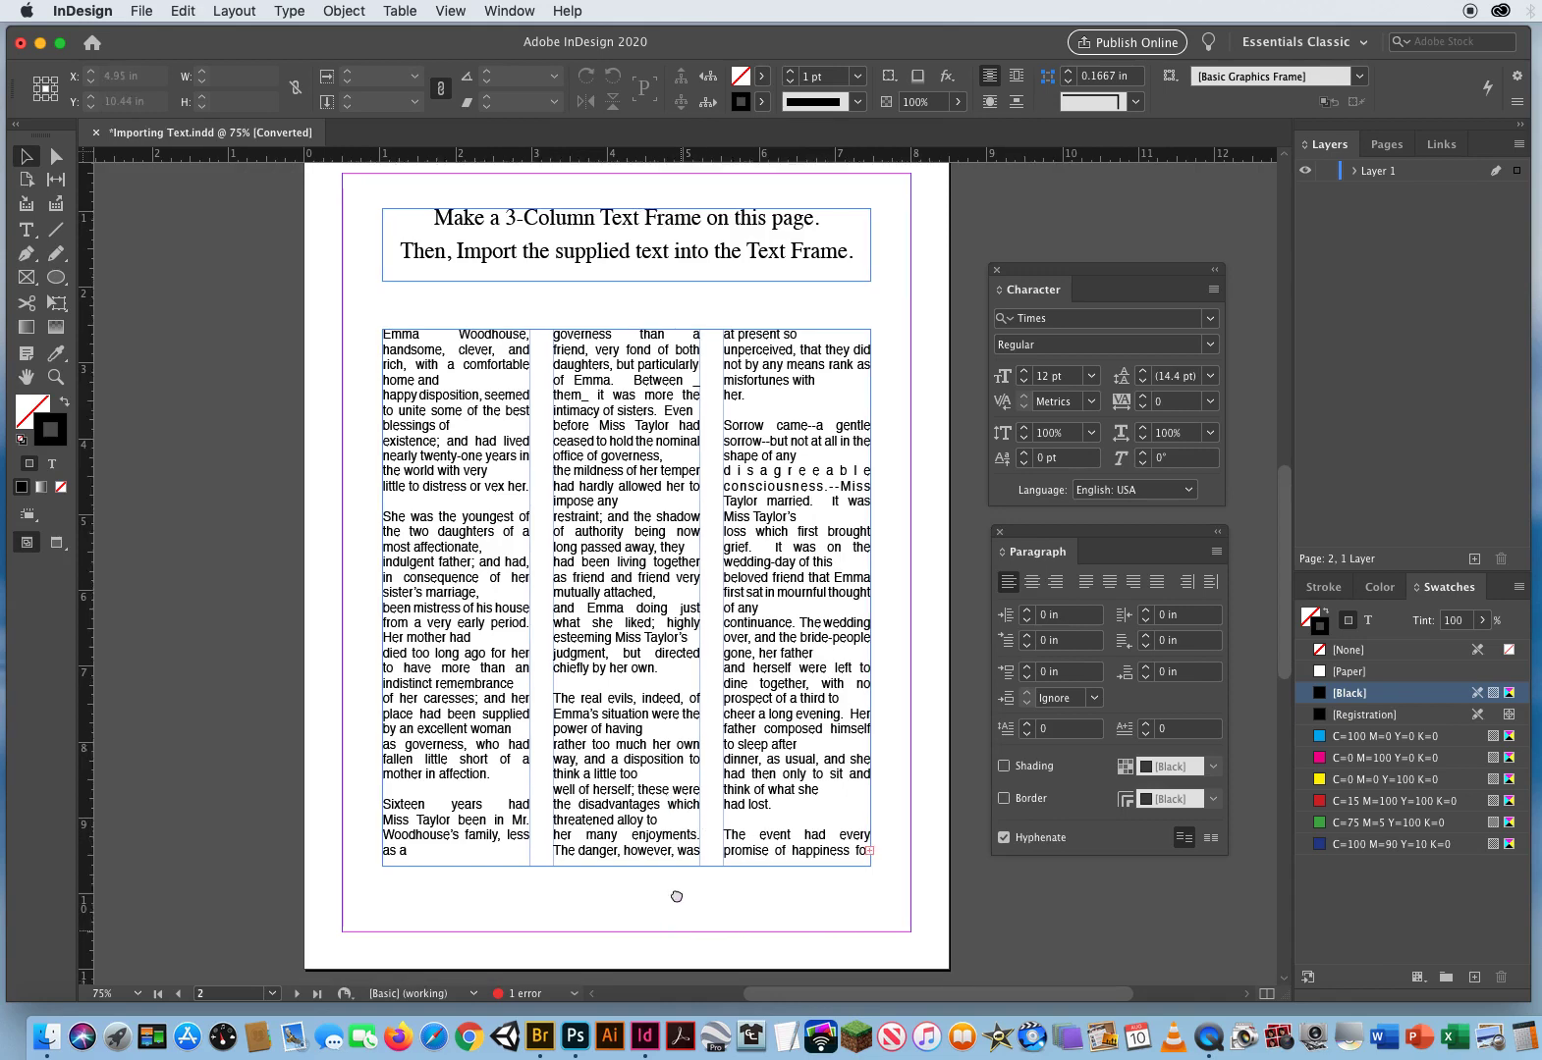
{"action": "scroll", "coordinate": [687, 928], "scroll_direction": "down", "scroll_amount": 10}
Draw two side-by-side text frames on page 3 and open the Place dialog.
{"action": "scroll", "coordinate": [665, 641], "scroll_direction": "down", "scroll_amount": 3}
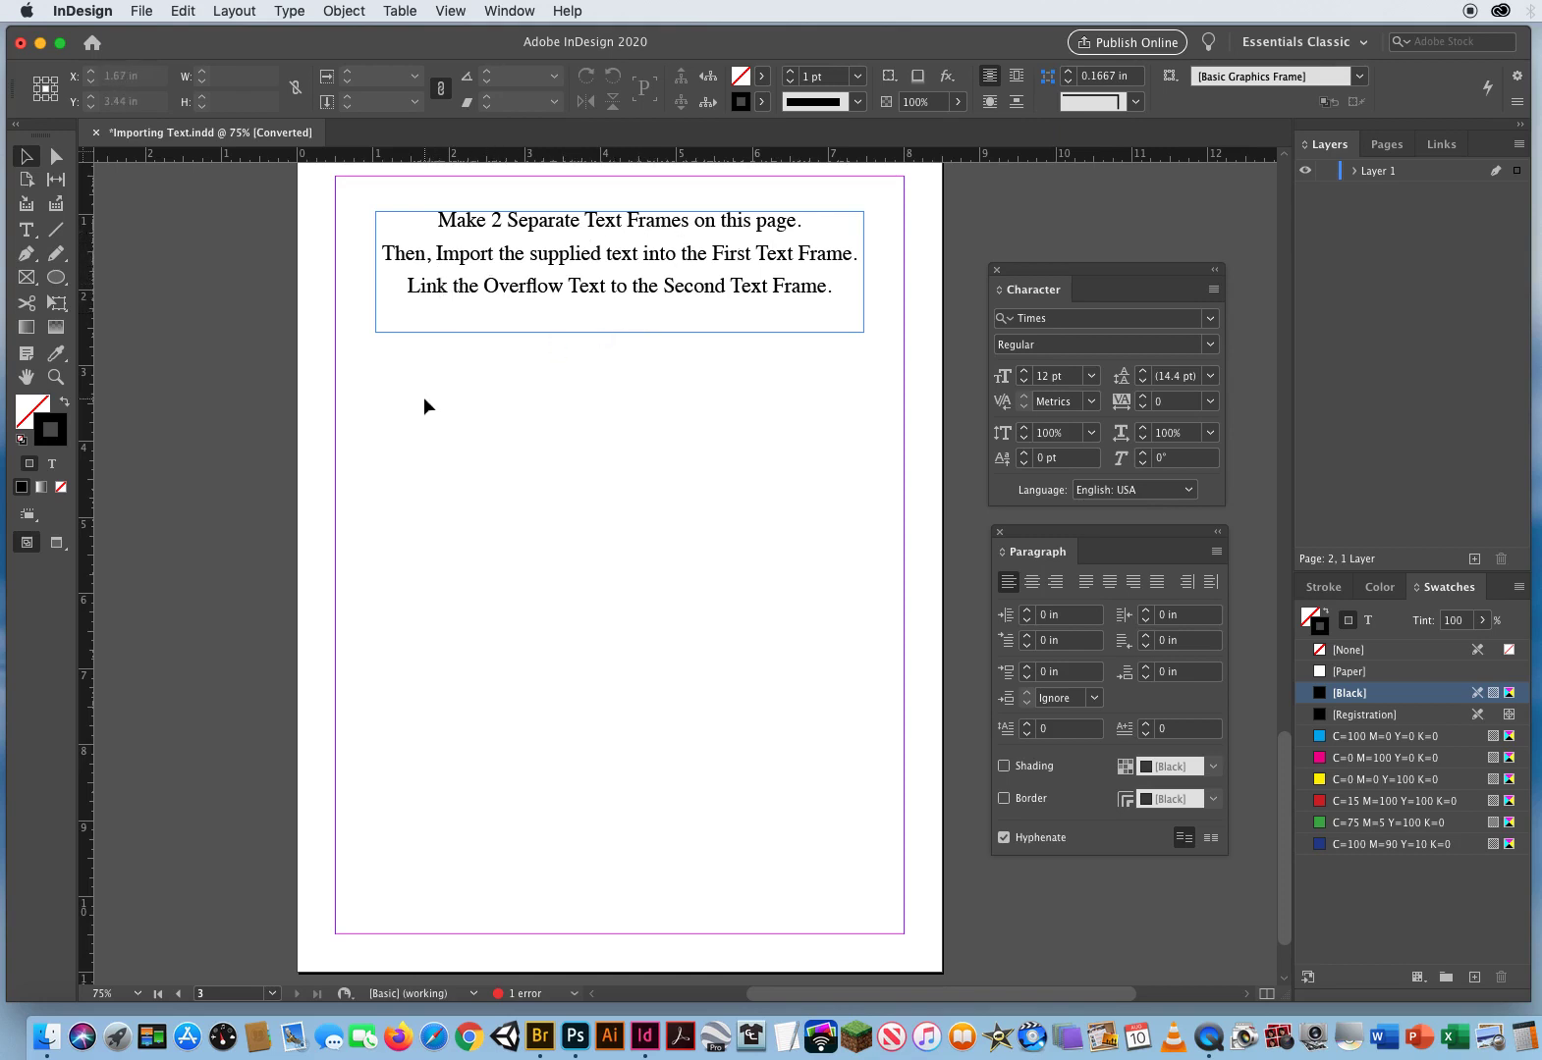
{"action": "left_click", "coordinate": [26, 230]}
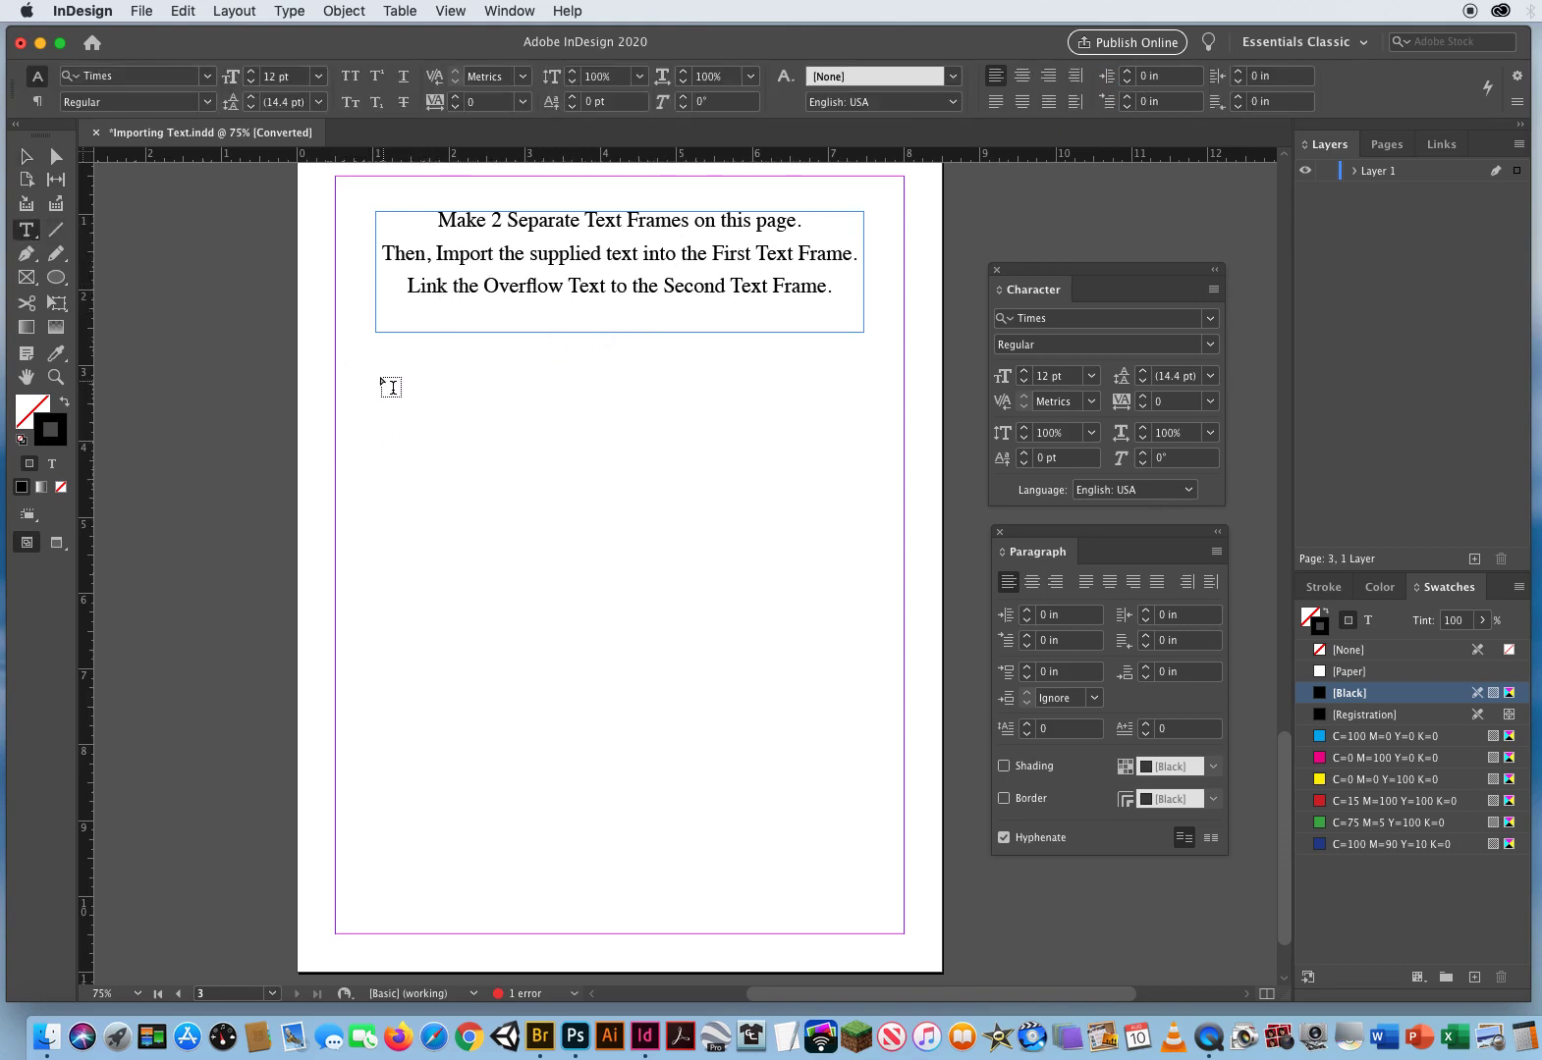
{"action": "left_click_drag", "start_coordinate": [377, 366], "coordinate": [601, 910]}
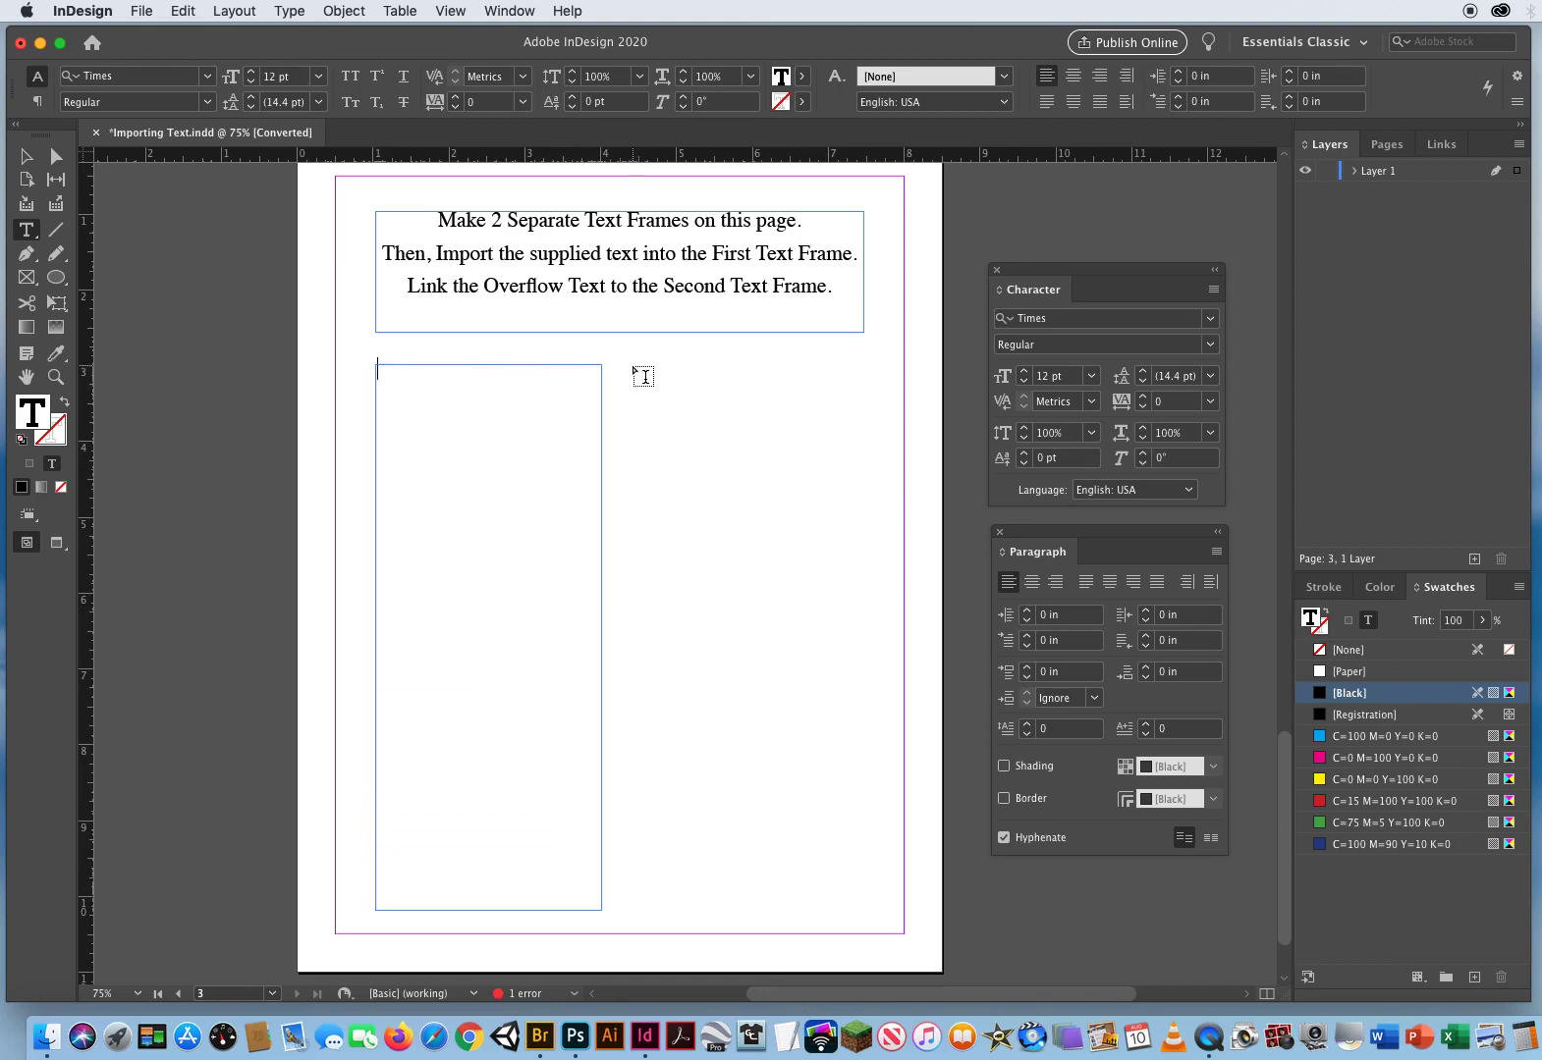
{"action": "left_click_drag", "start_coordinate": [632, 365], "coordinate": [865, 918]}
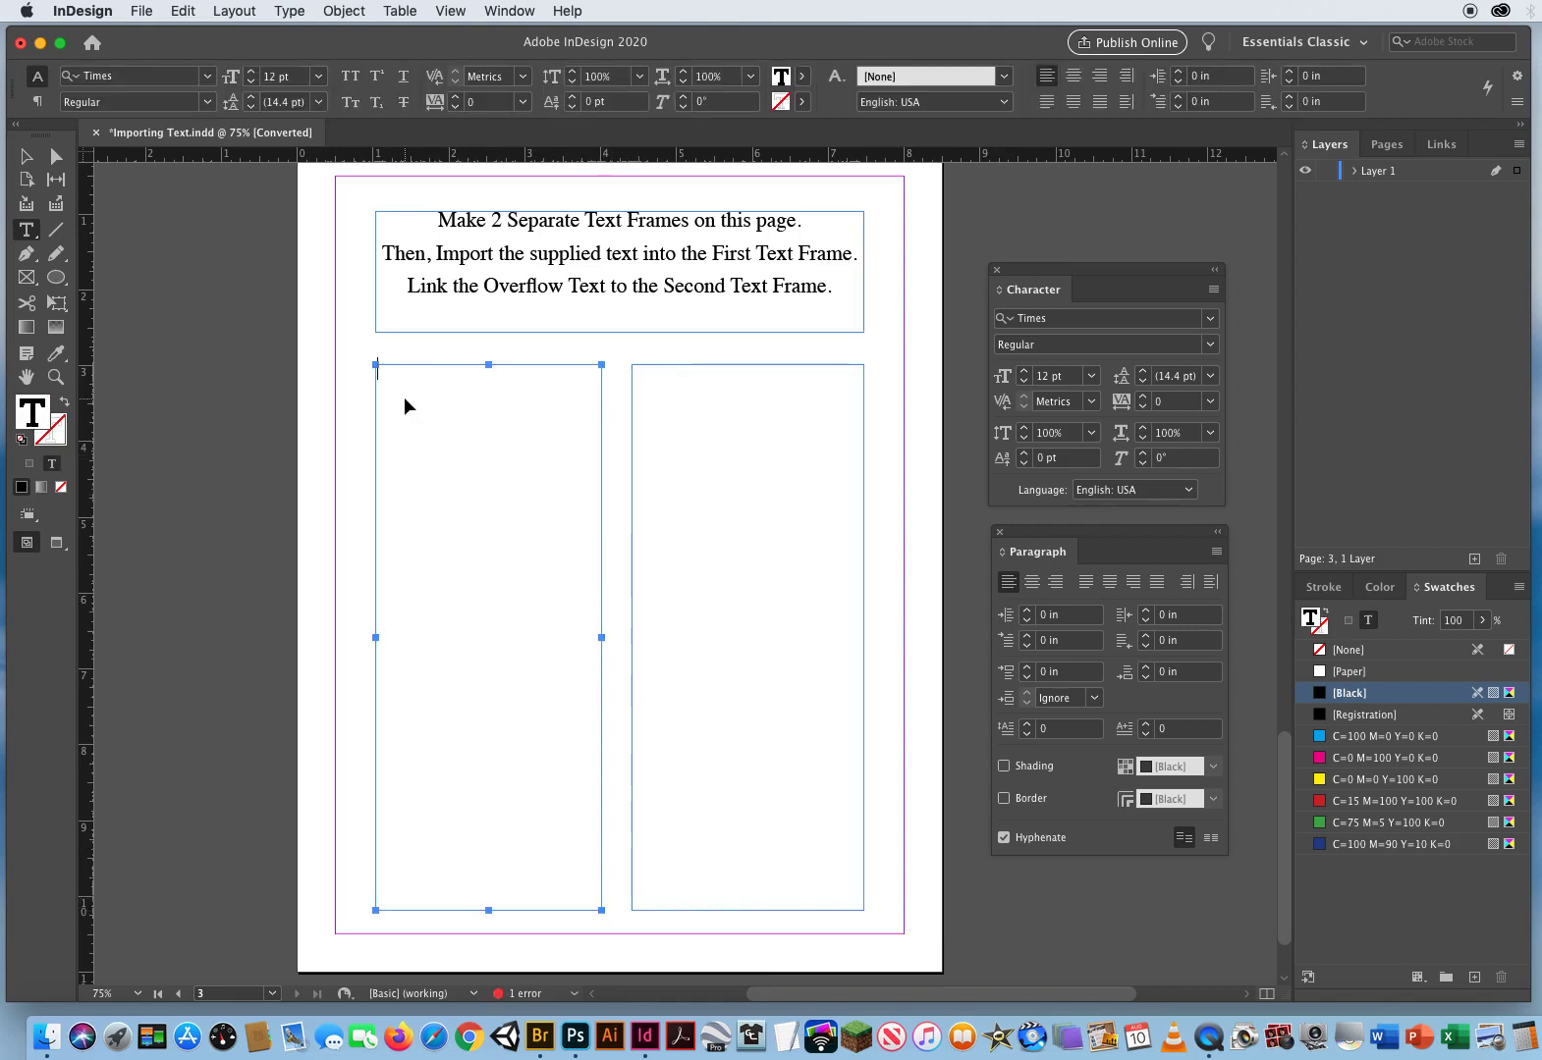
{"action": "key", "text": "super+d"}
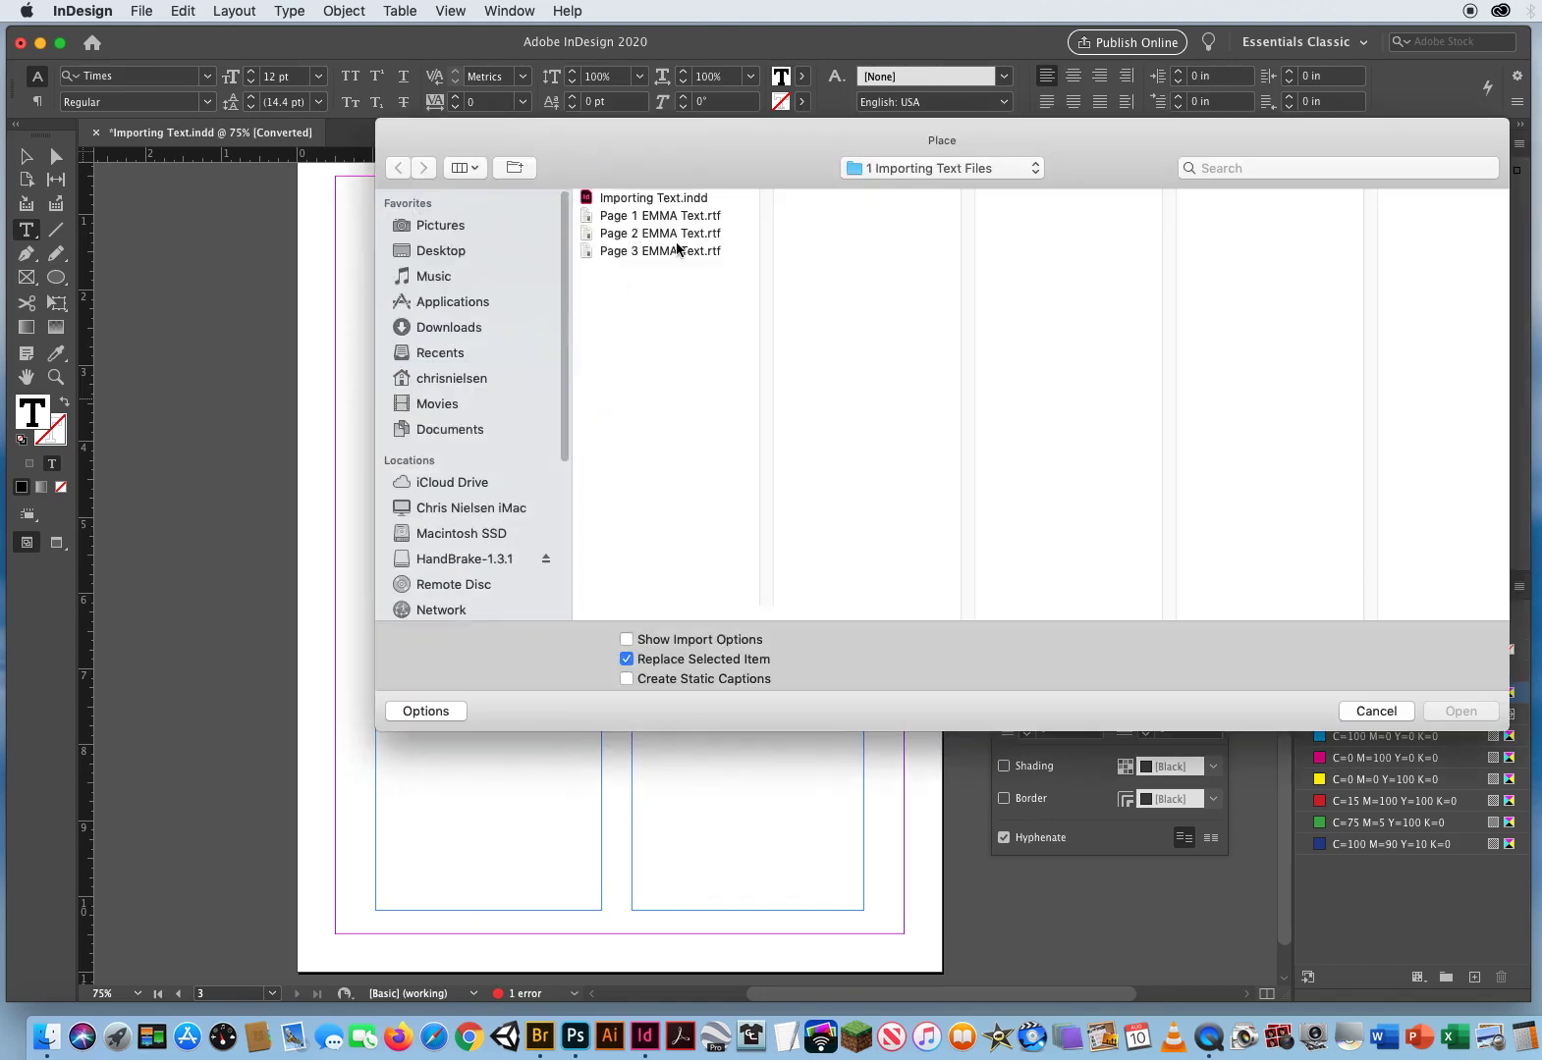
Place 'Page 3 EMMA Text.rtf' into page 3's first frame, leaving overflow text.
{"action": "left_click", "coordinate": [668, 251]}
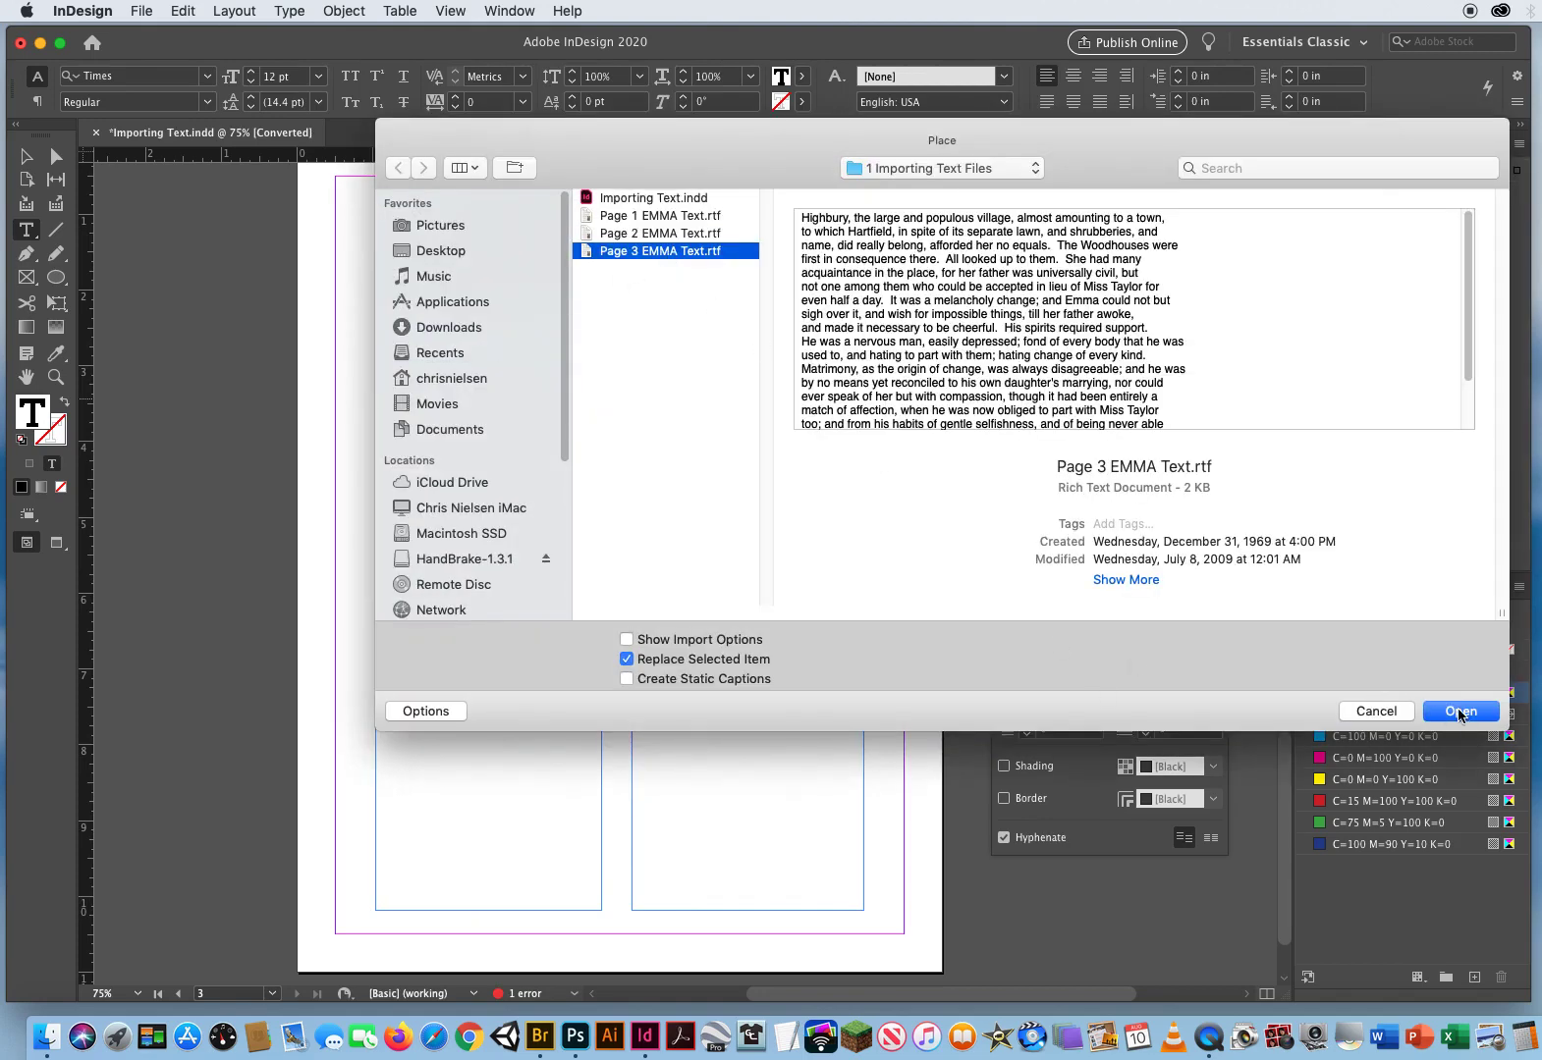
{"action": "left_click", "coordinate": [1459, 712]}
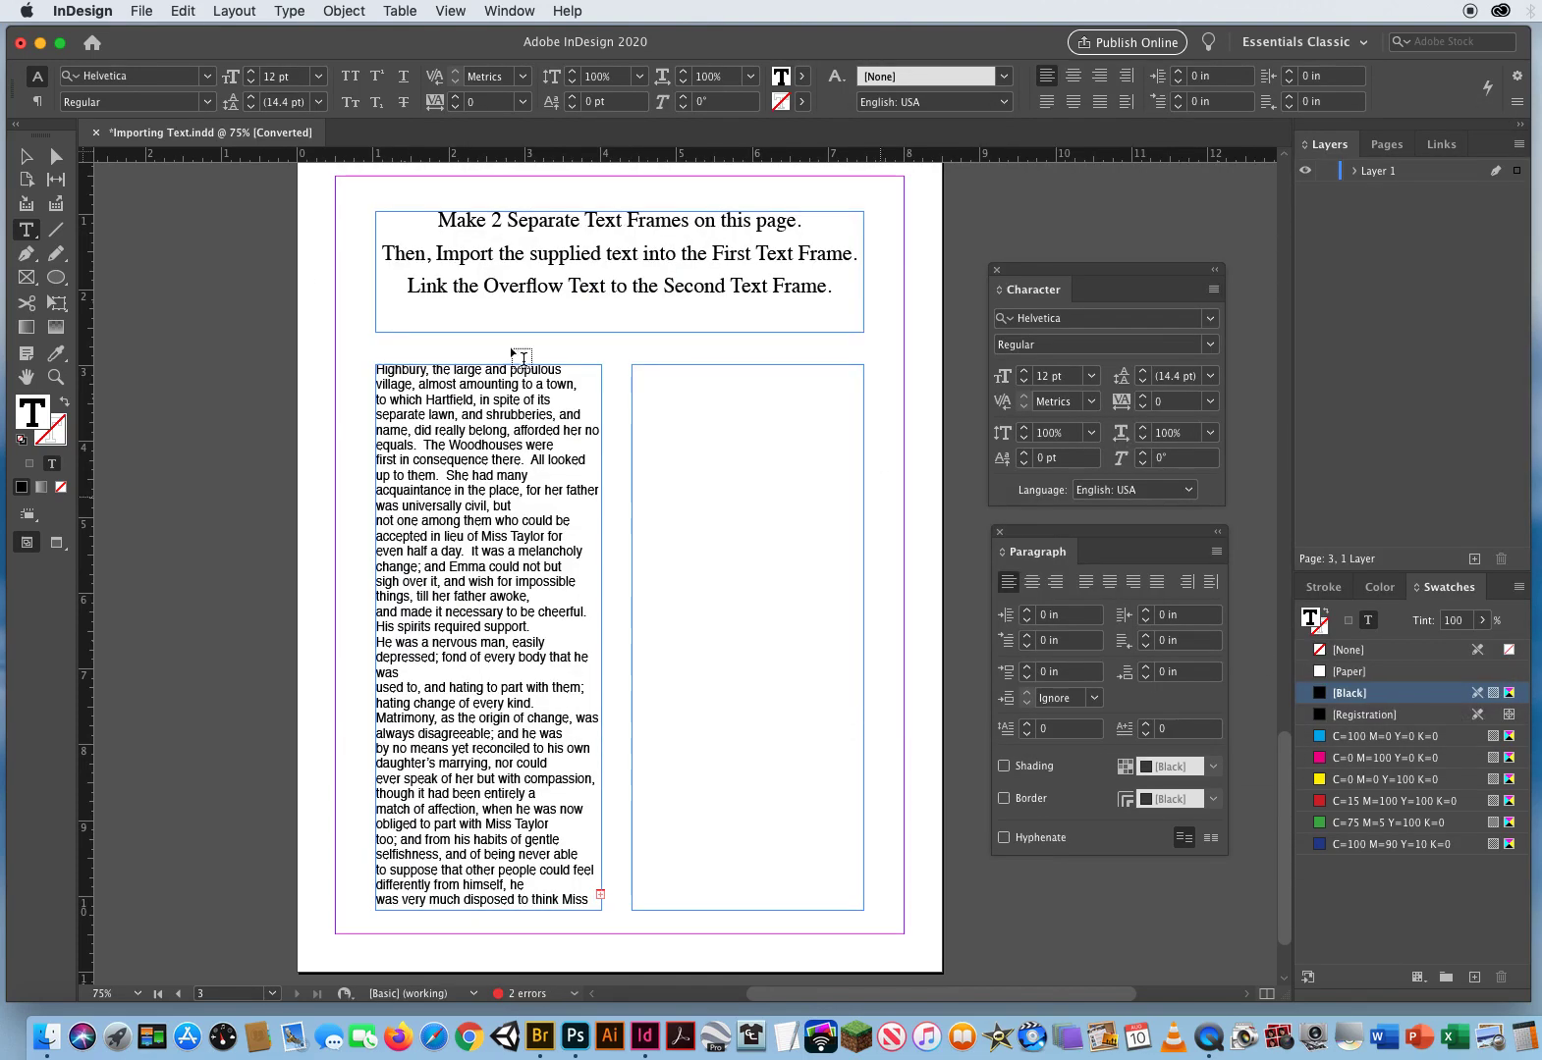
{"action": "left_click", "coordinate": [26, 157]}
{"action": "left_click", "coordinate": [235, 536]}
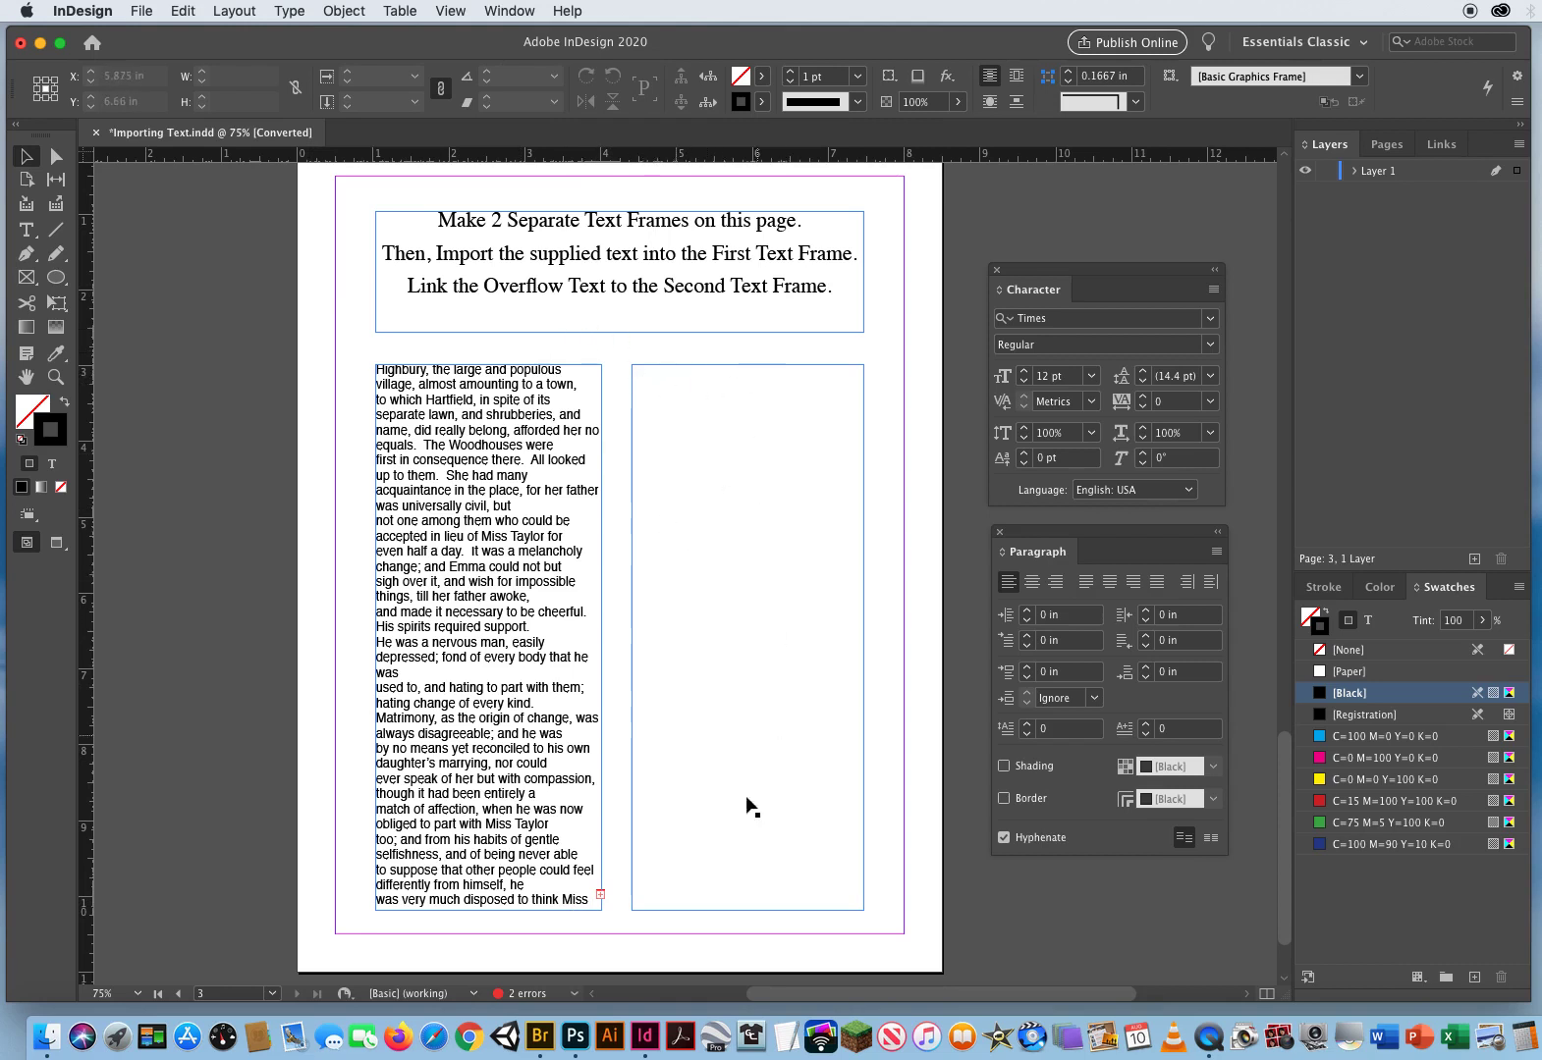
{"action": "left_click", "coordinate": [602, 900]}
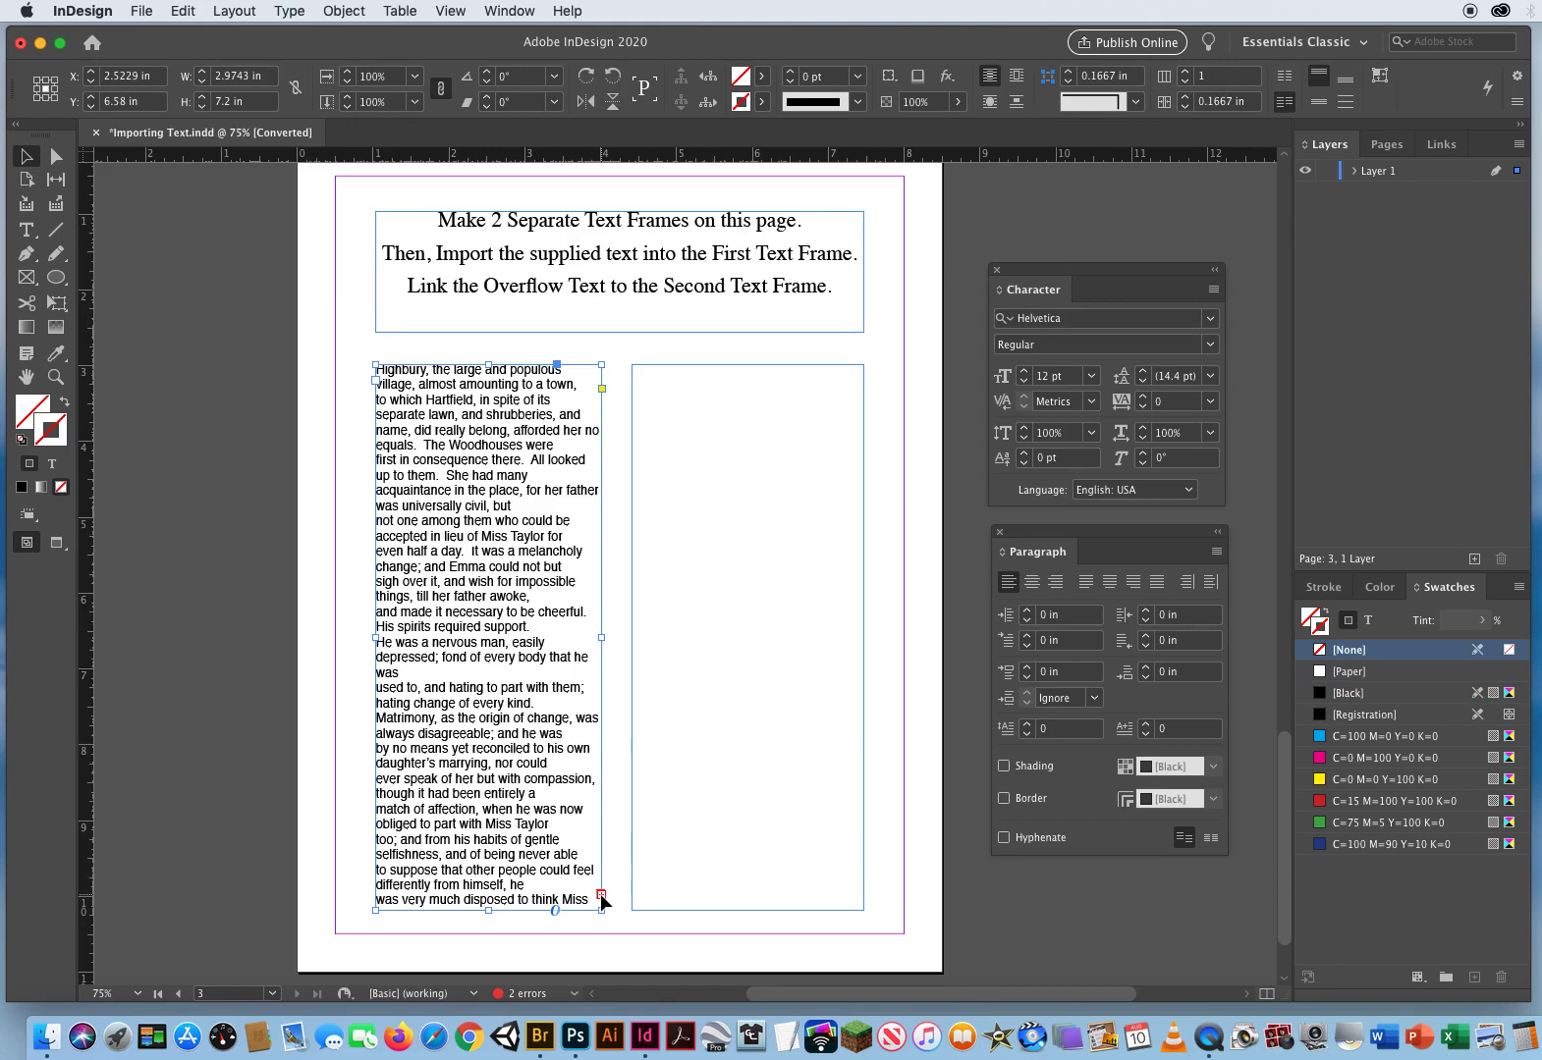
Thread the first frame's overflow text into the second frame on page 3.
{"action": "left_click", "coordinate": [601, 894]}
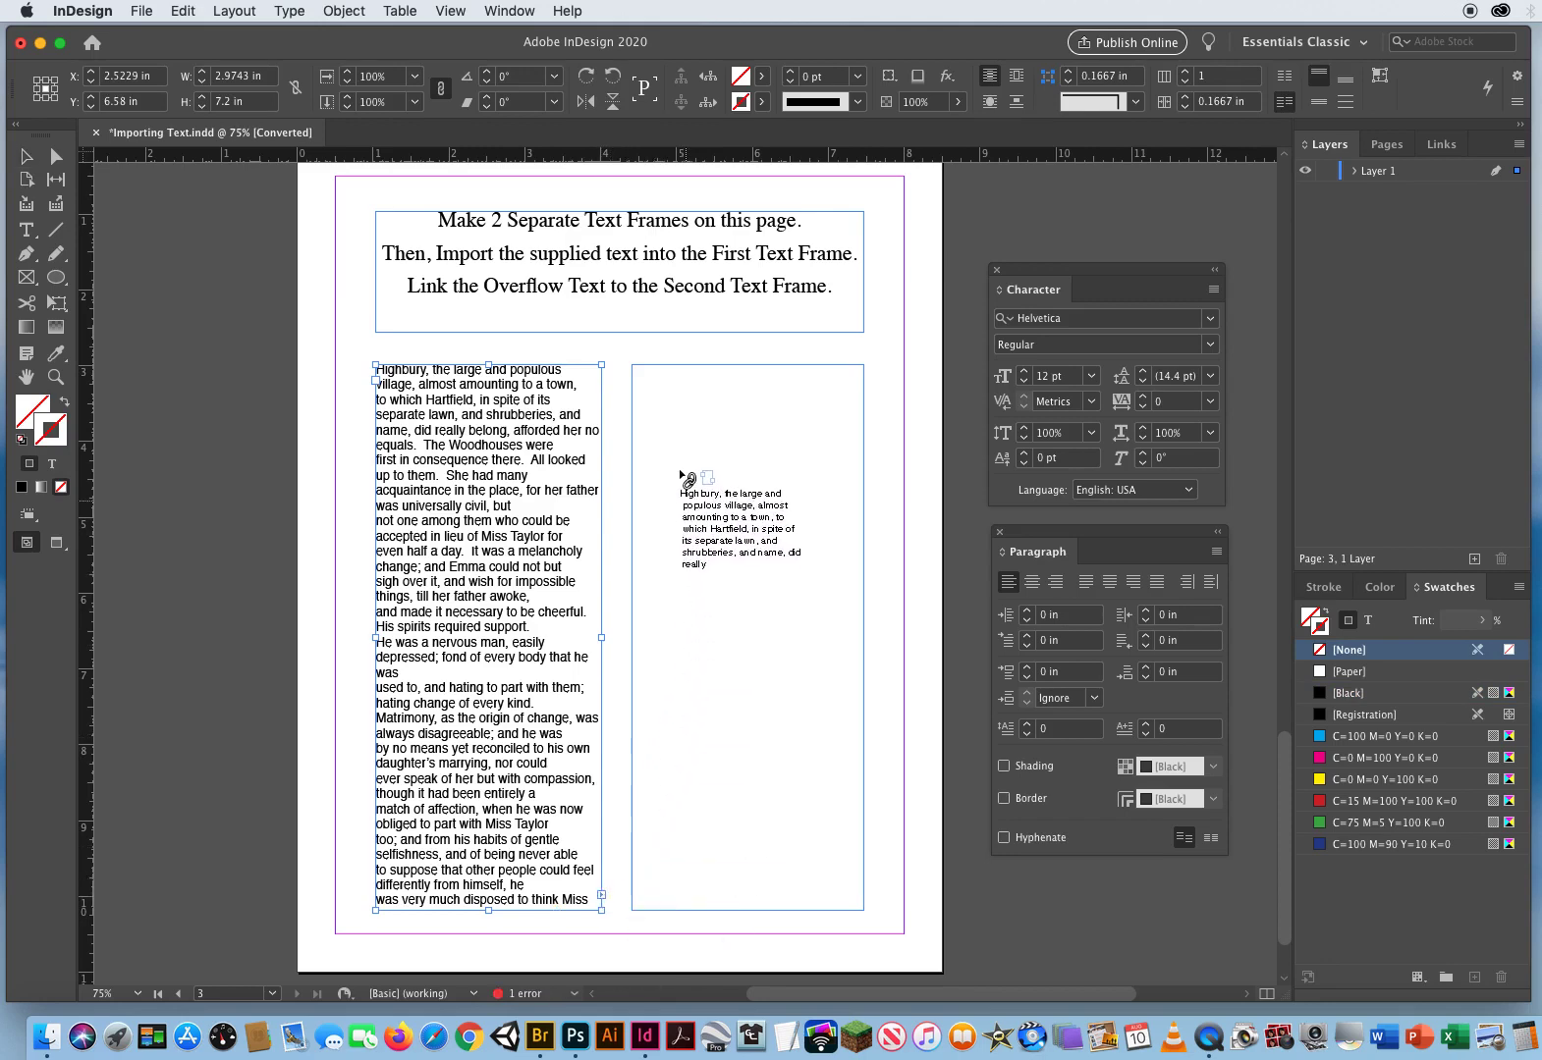
{"action": "left_click", "coordinate": [641, 385]}
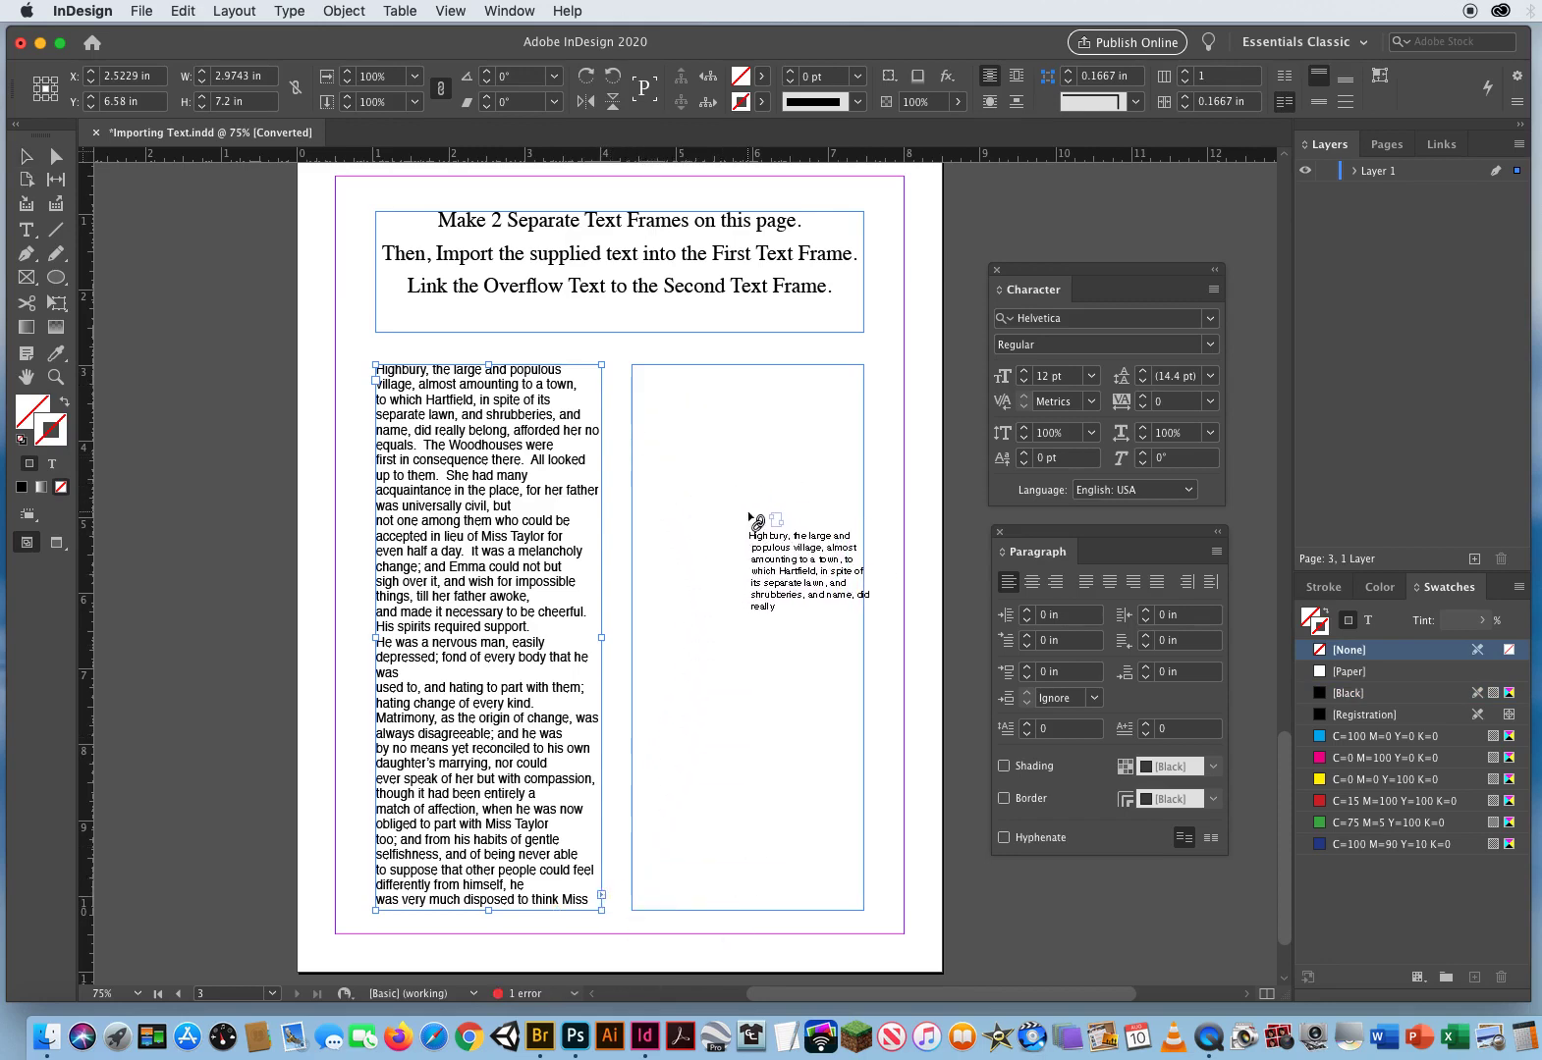
{"action": "left_click", "coordinate": [641, 385]}
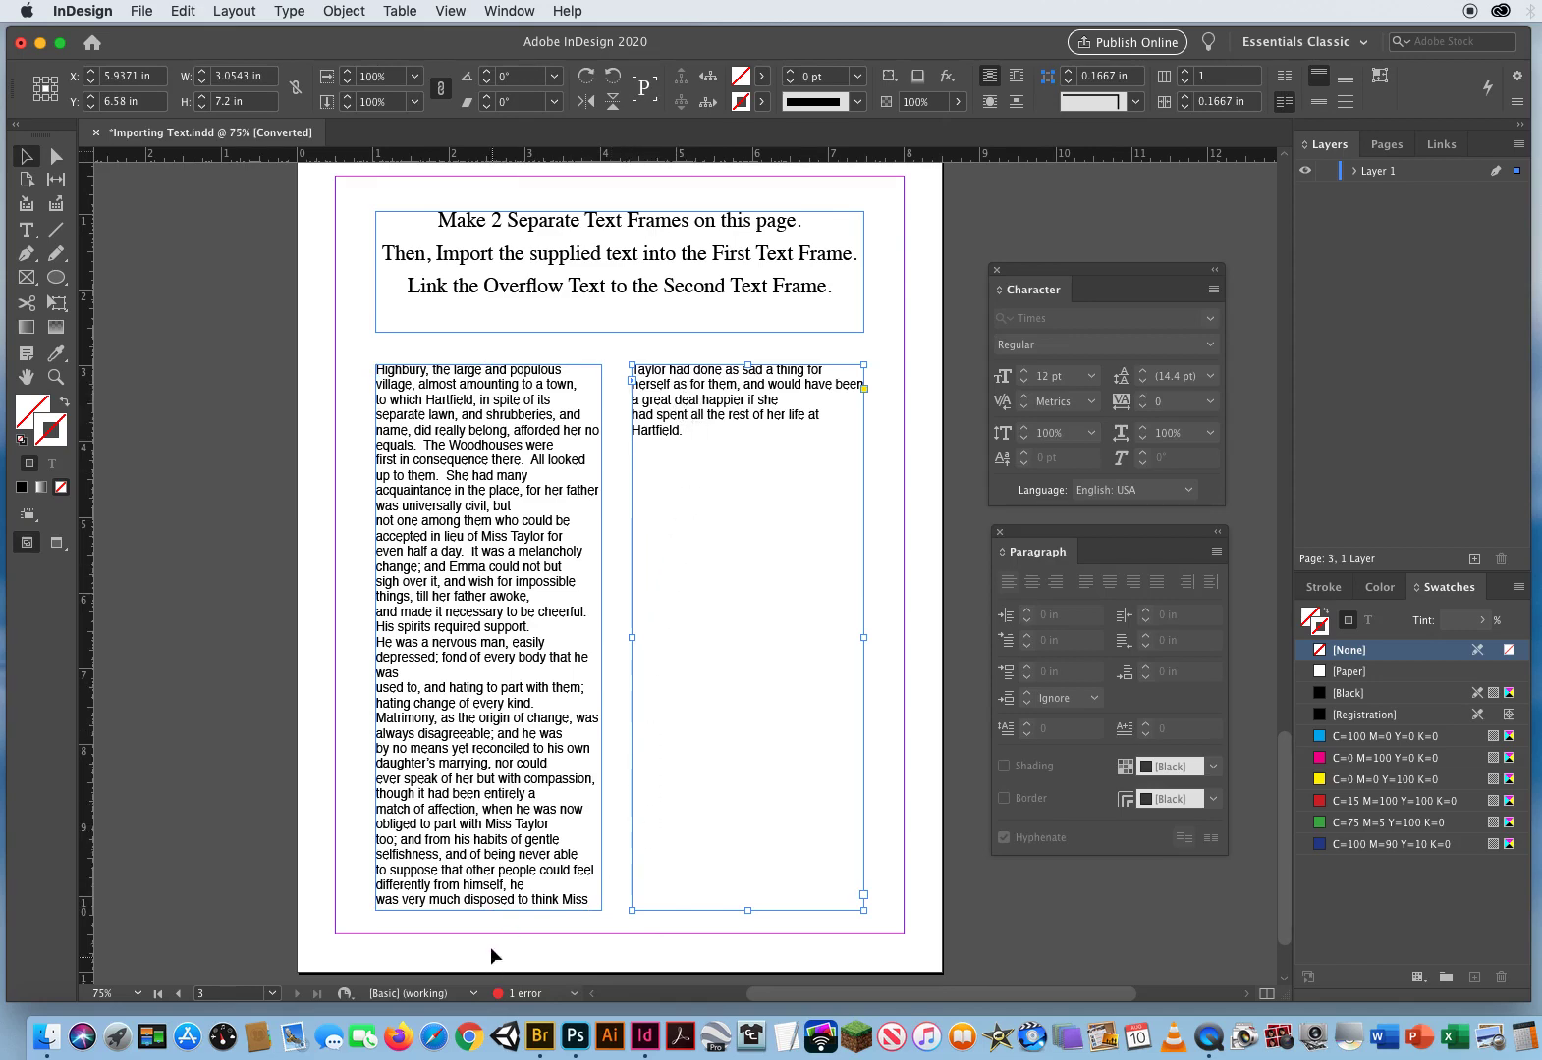
Shorten the first frame so text flows into the second, then view in Preview mode.
{"action": "left_click", "coordinate": [492, 826]}
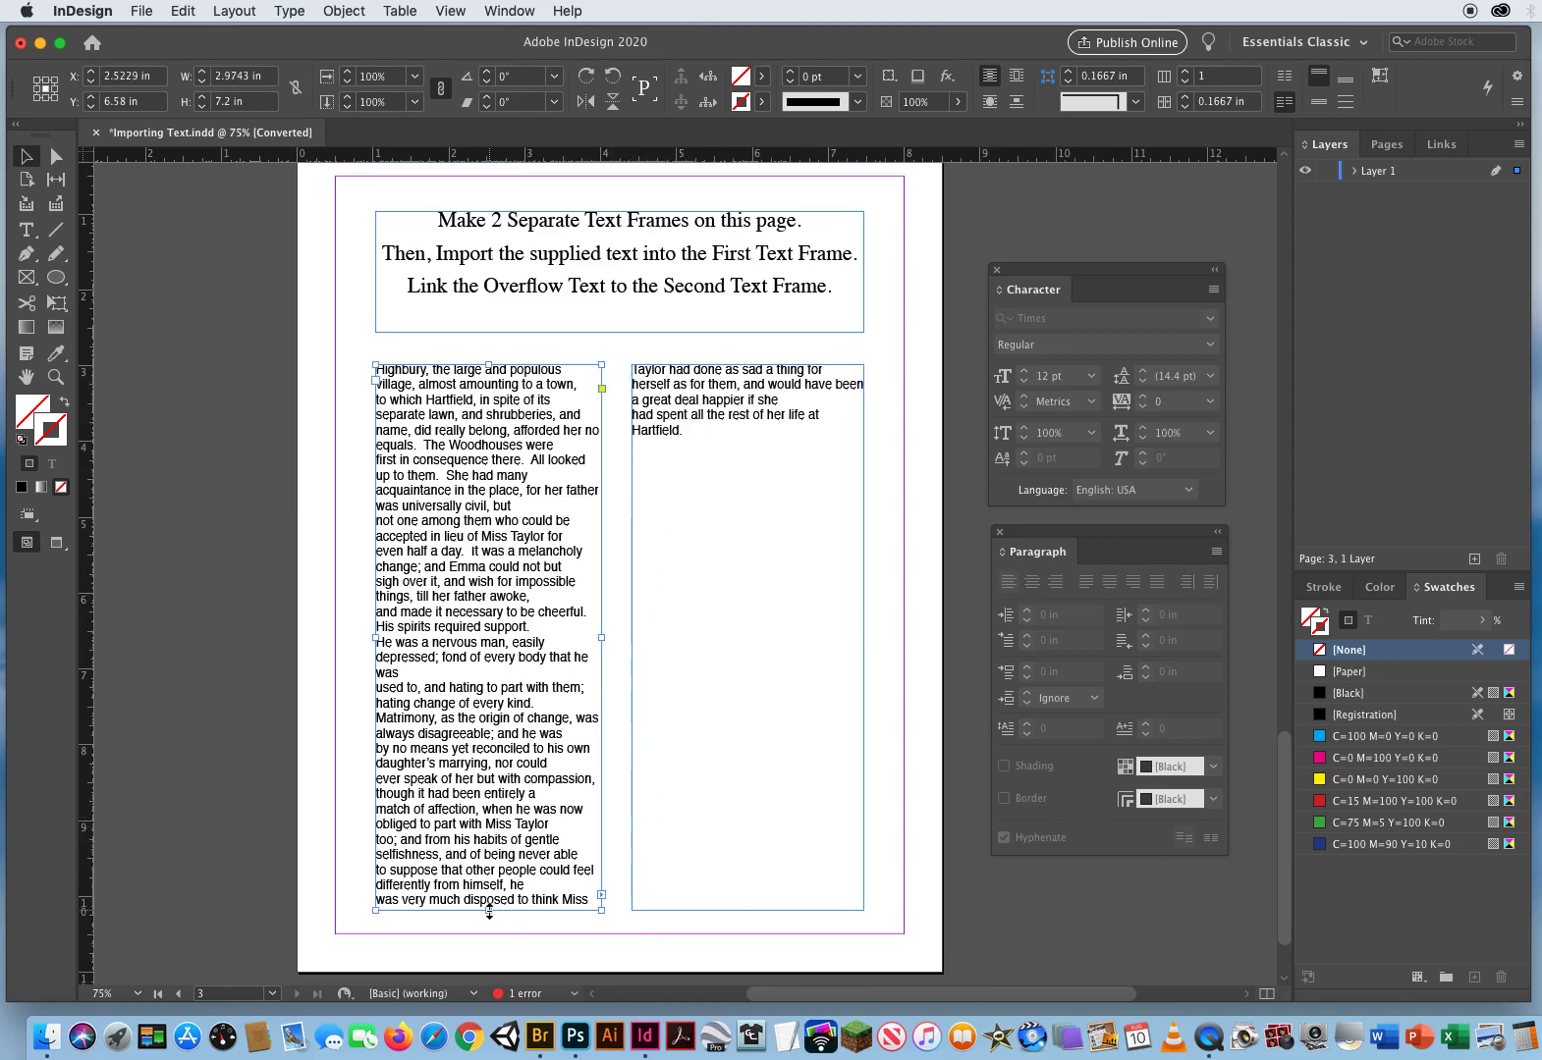
{"action": "left_click_drag", "start_coordinate": [489, 911], "coordinate": [488, 687]}
{"action": "left_click", "coordinate": [277, 407]}
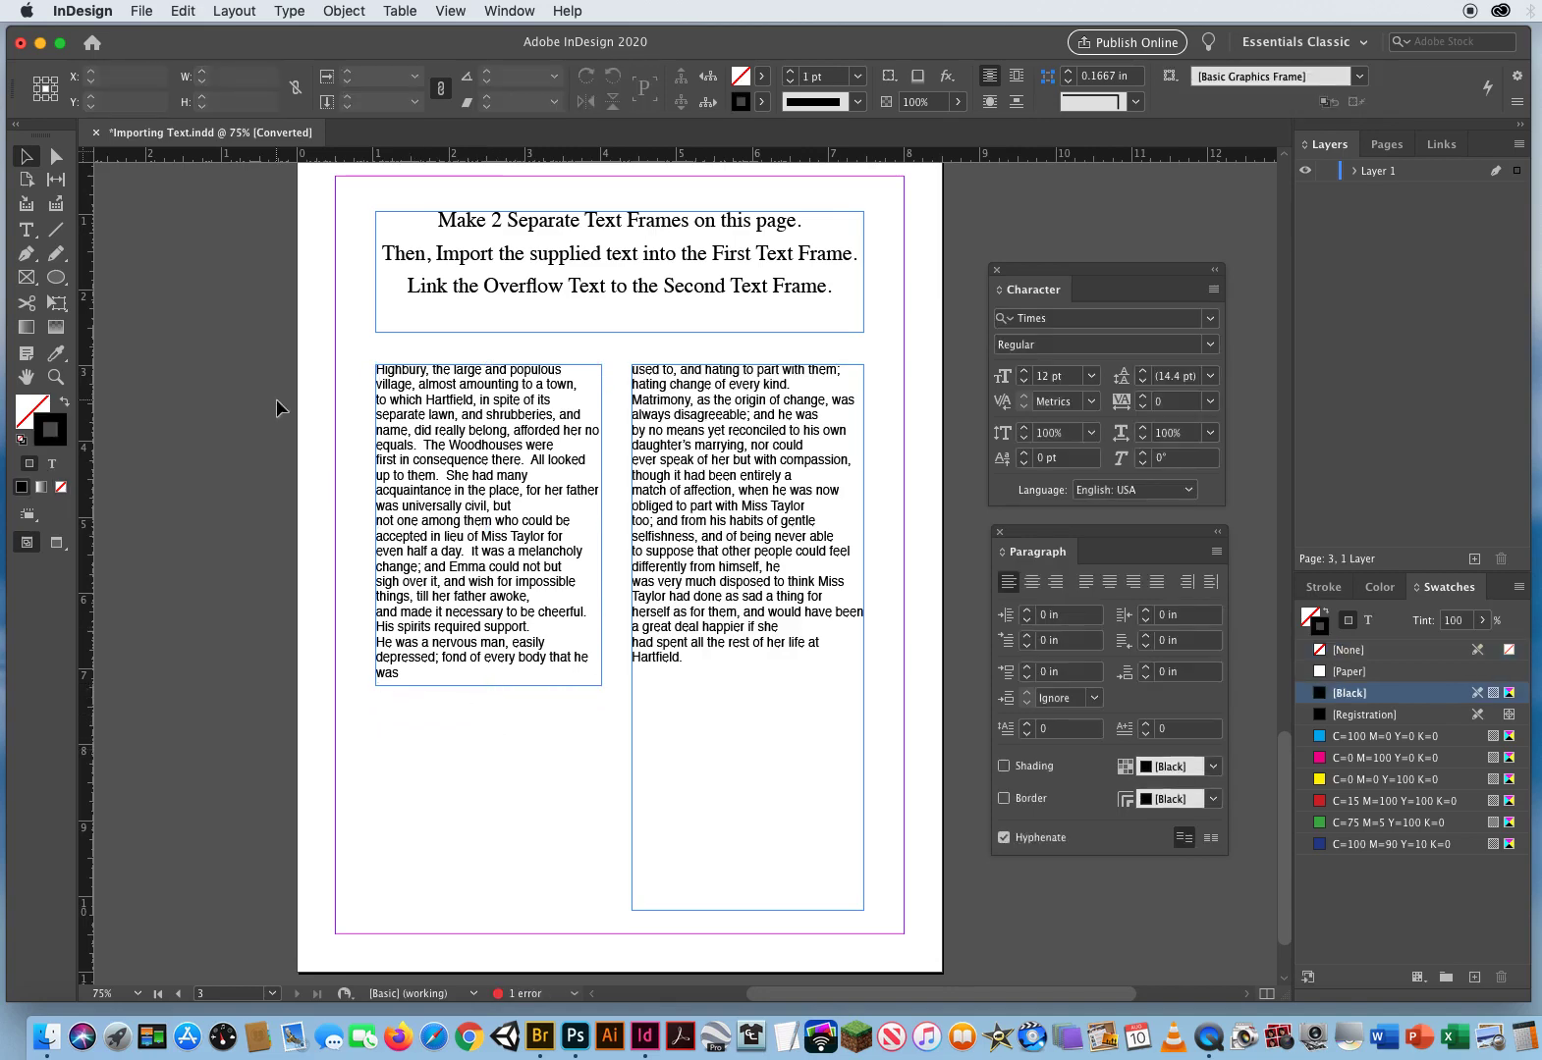
{"action": "key", "text": "w"}
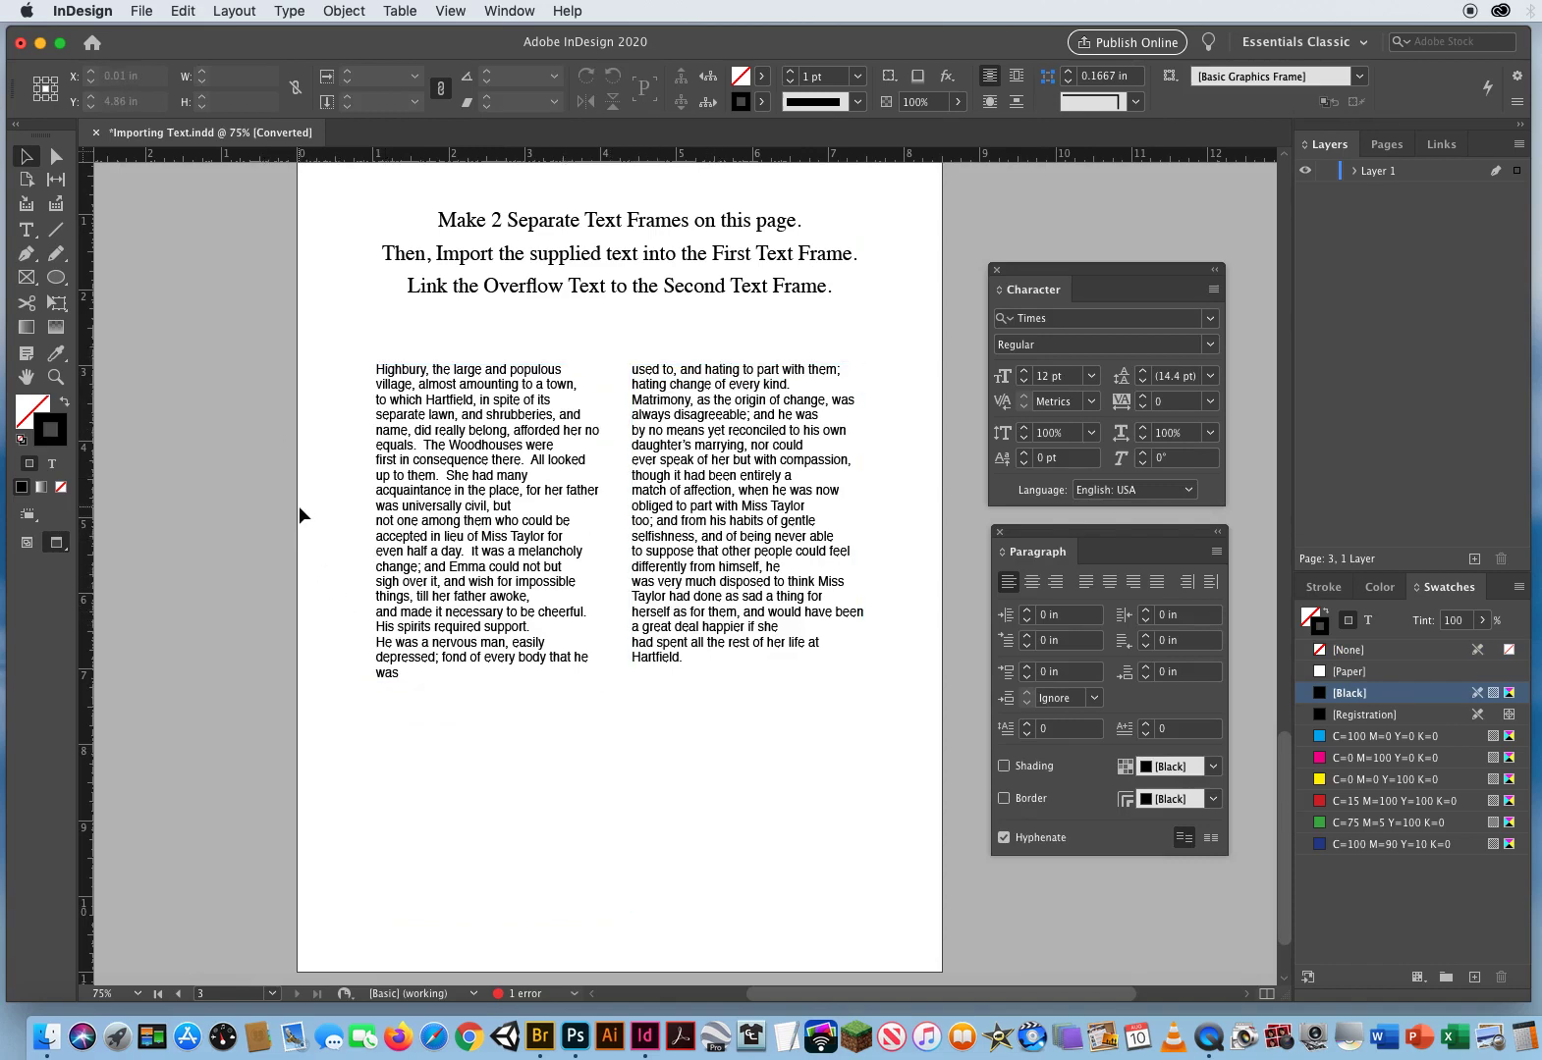
Justify all text in both linked frames with the last line aligned left.
{"action": "left_click", "coordinate": [998, 269]}
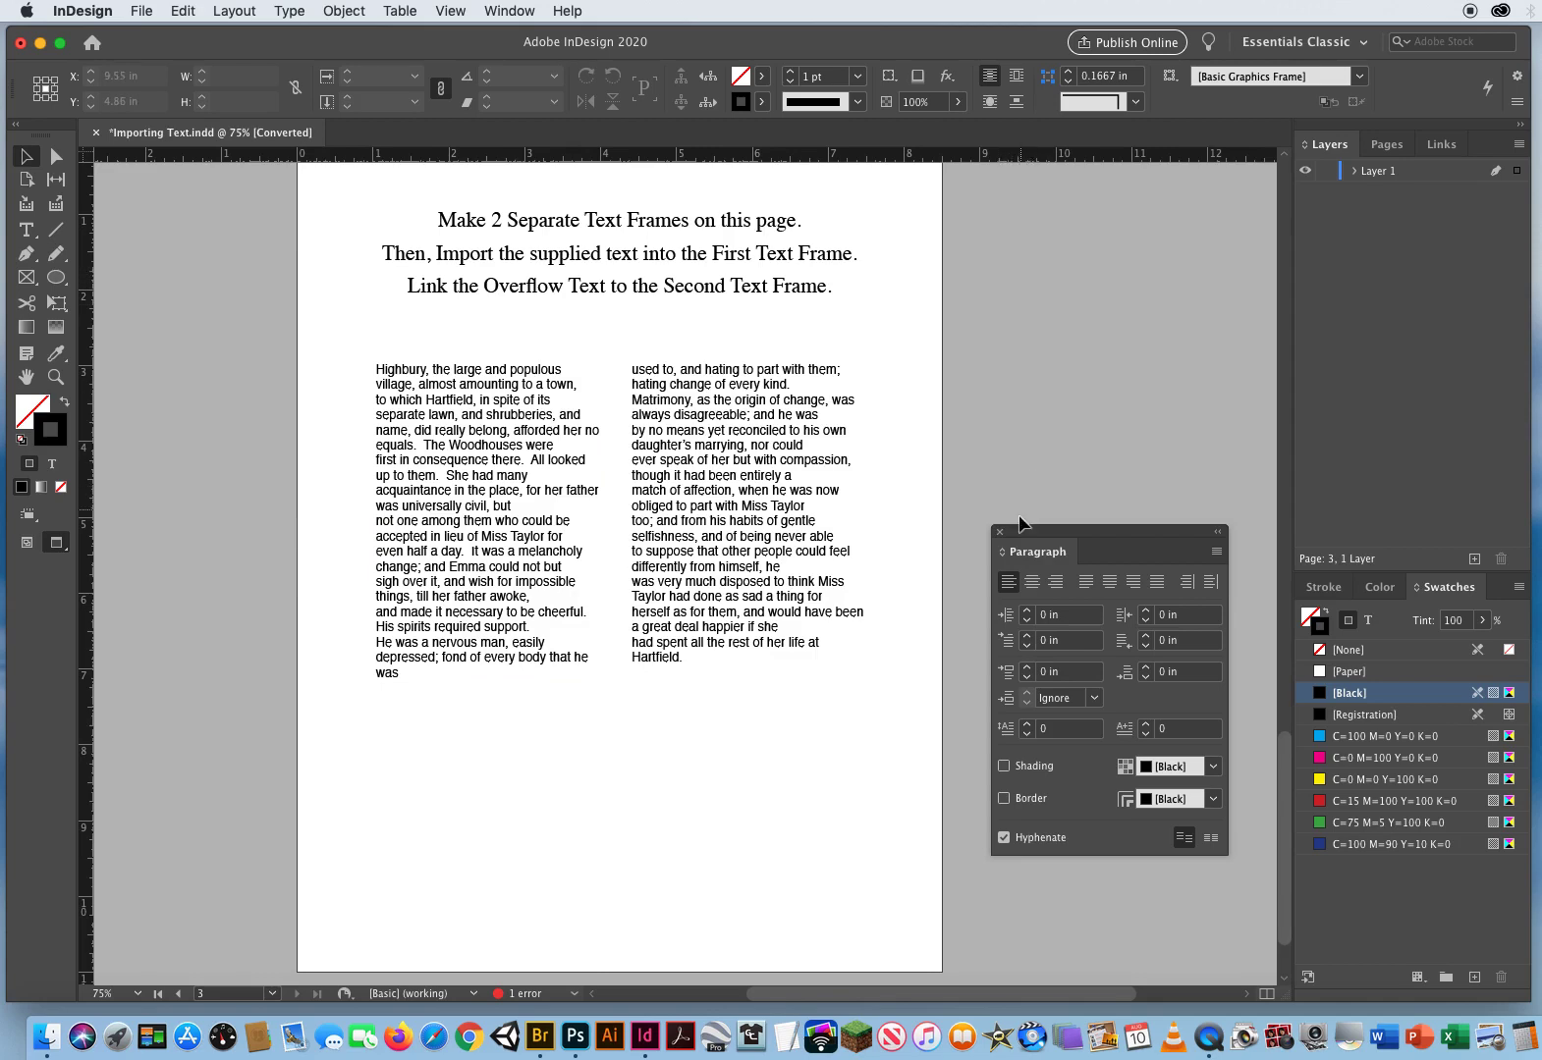
{"action": "left_click", "coordinate": [1000, 532]}
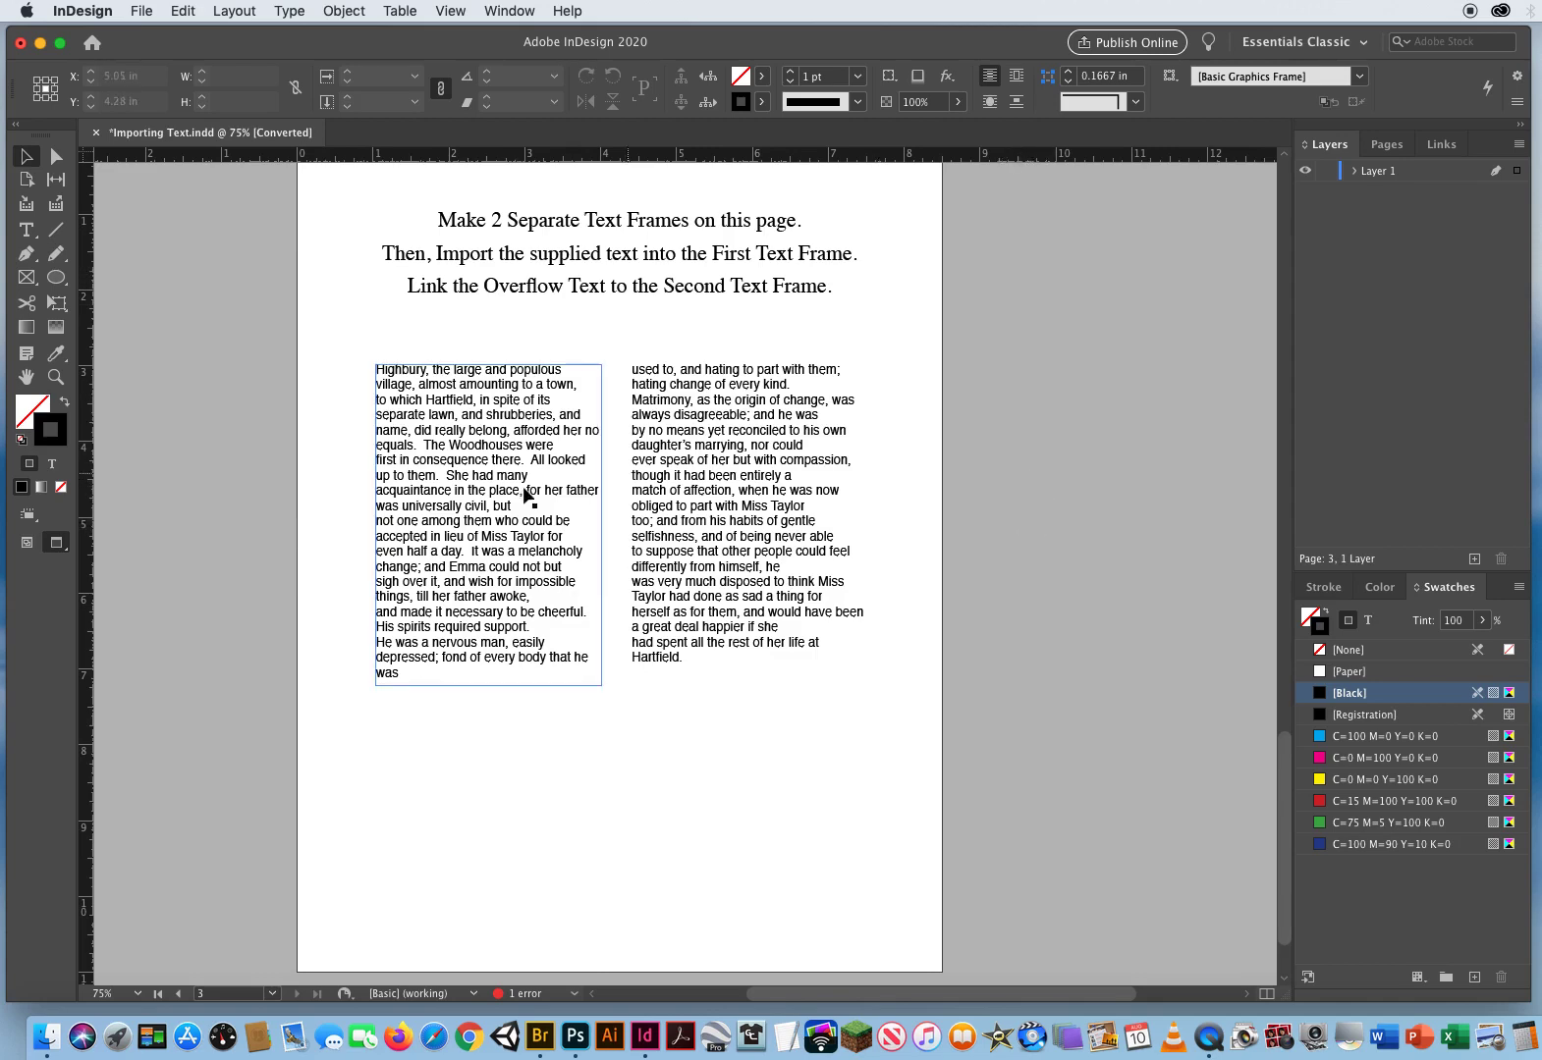
{"action": "left_click", "coordinate": [29, 233]}
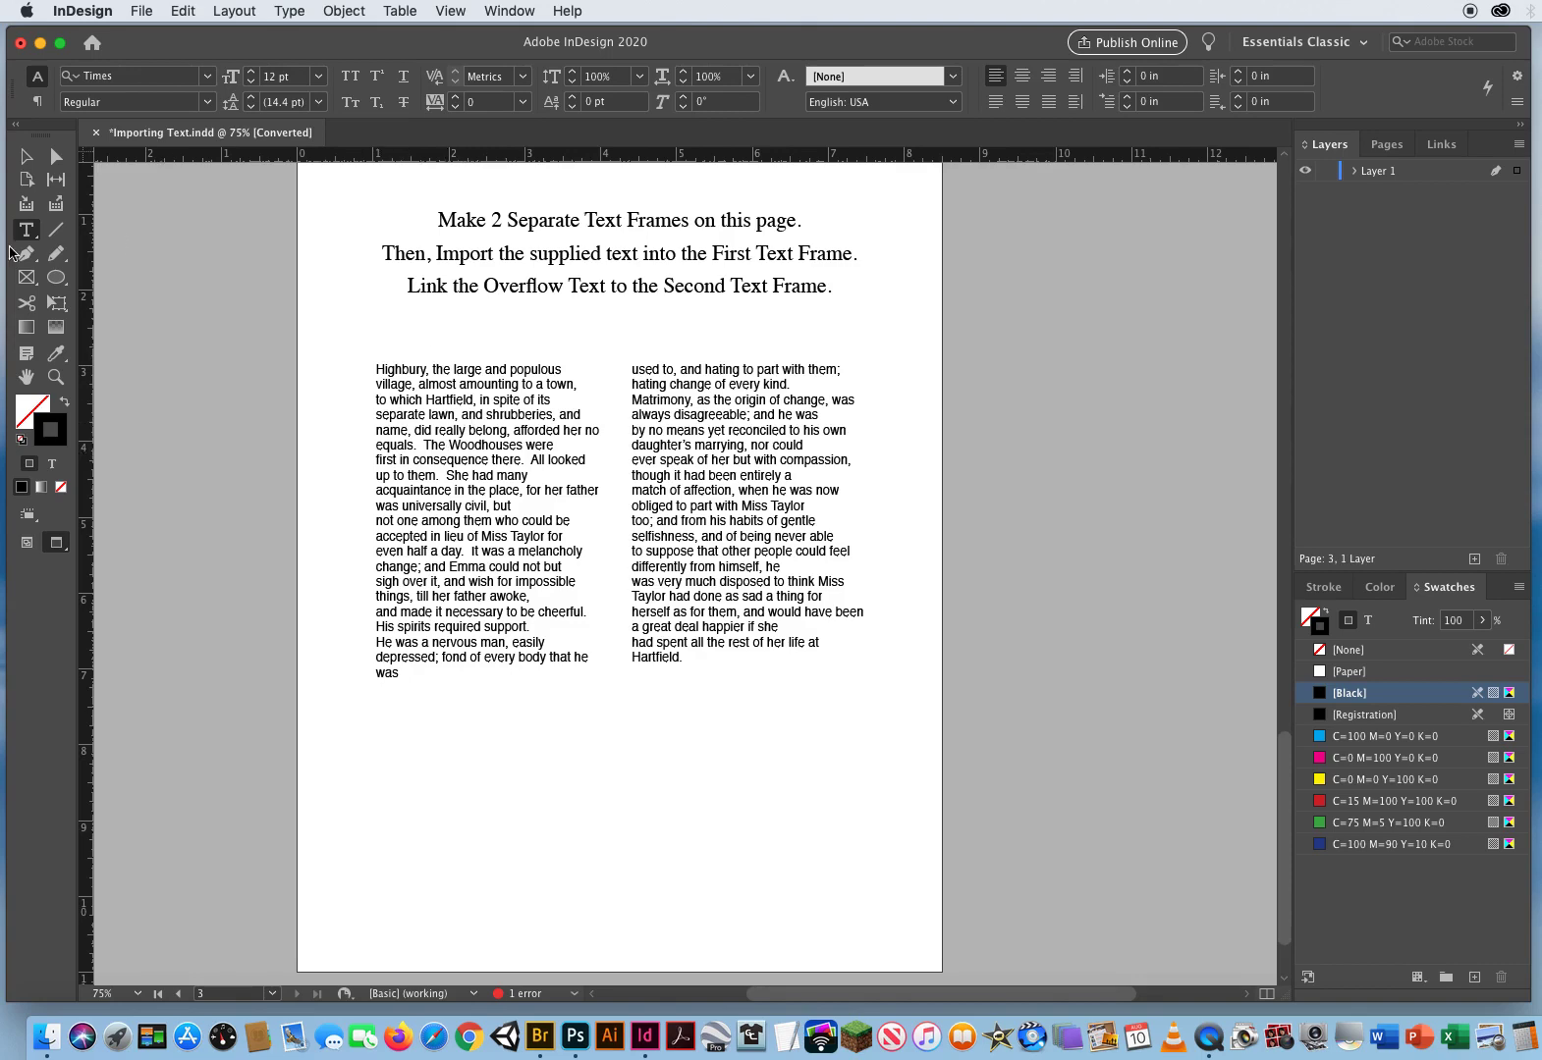
{"action": "left_click", "coordinate": [483, 451]}
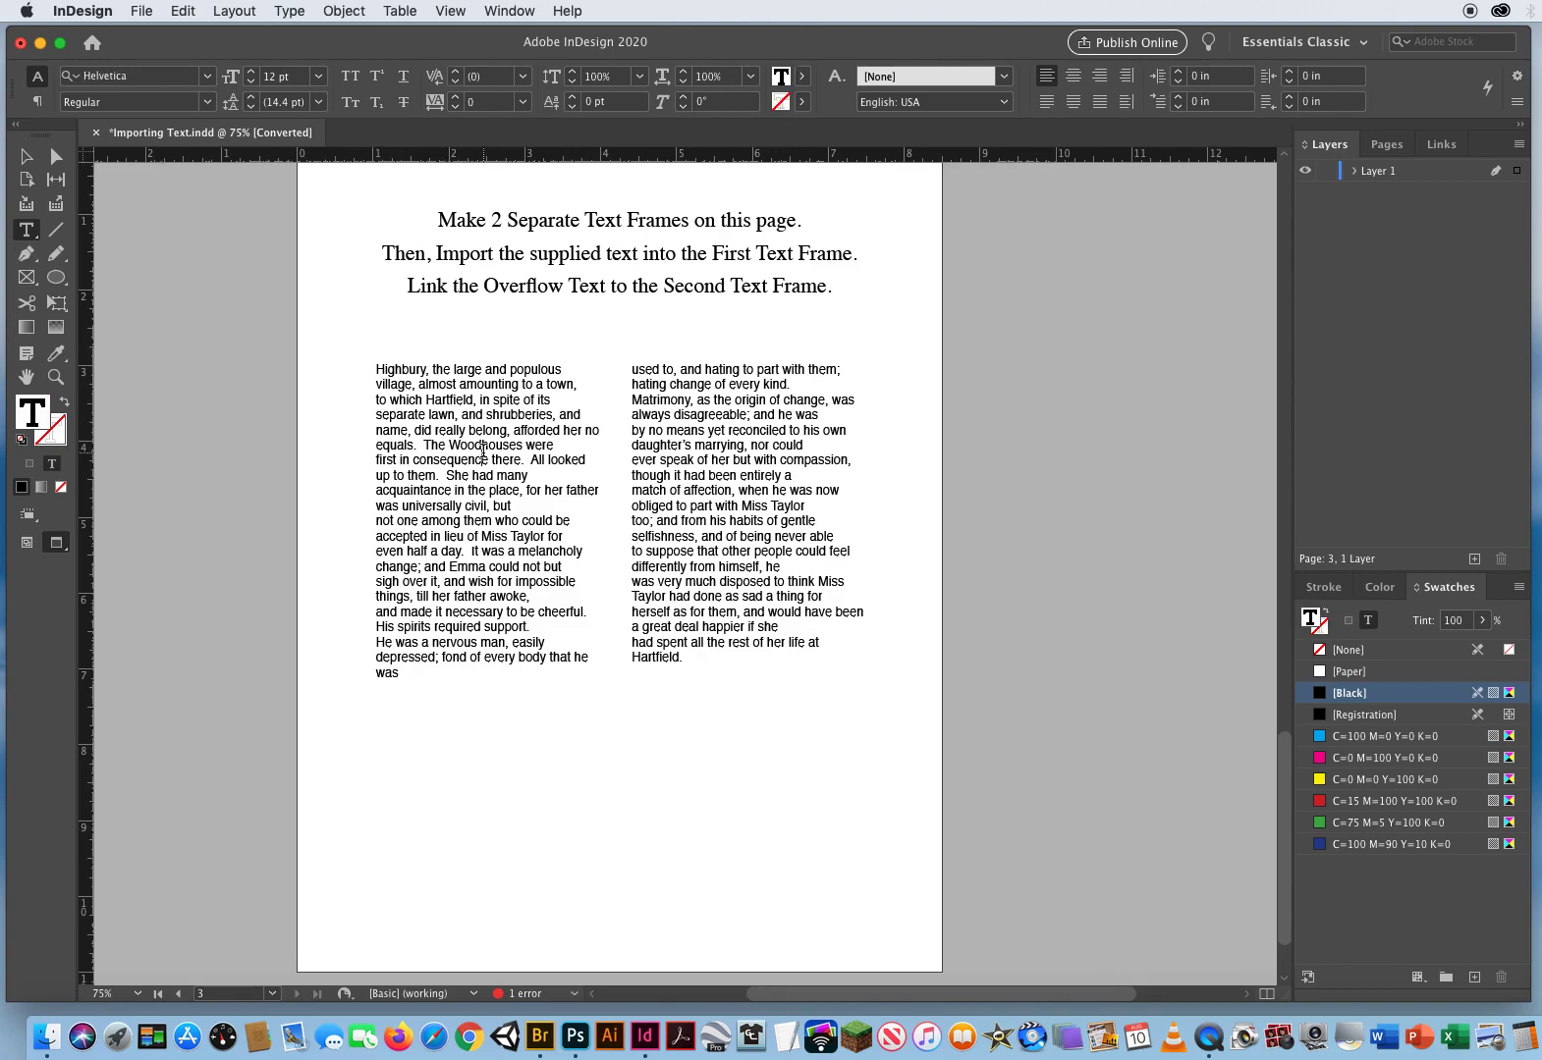
{"action": "key", "text": "super+a"}
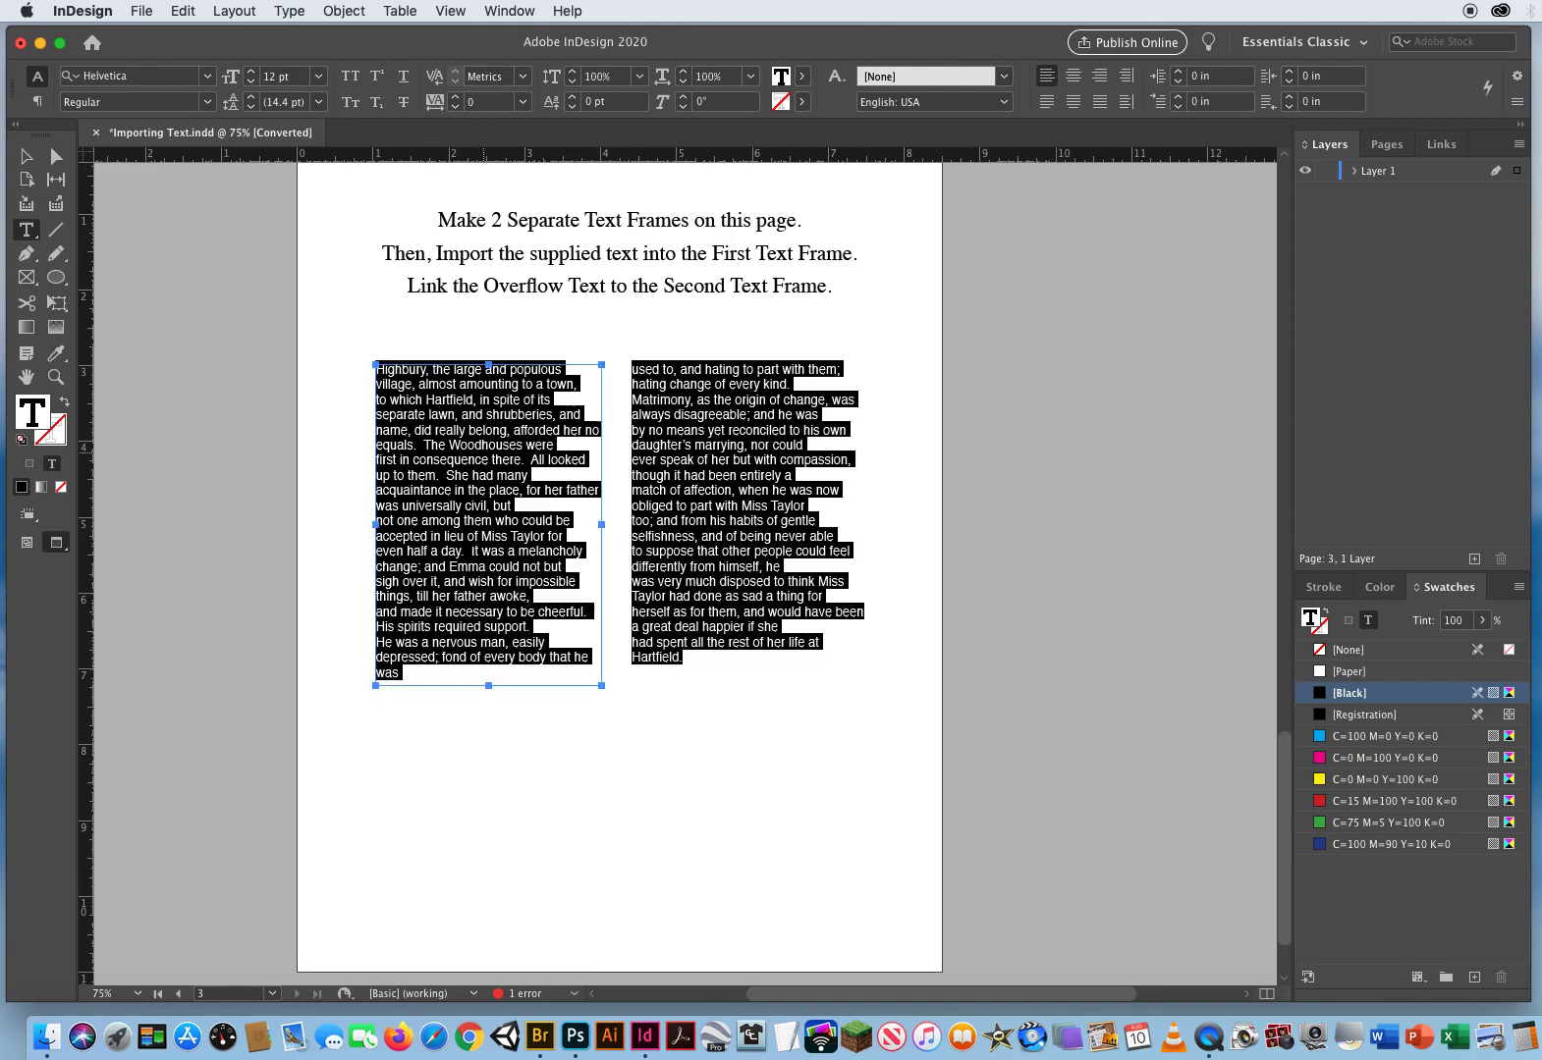
{"action": "key", "text": "super+alt+t"}
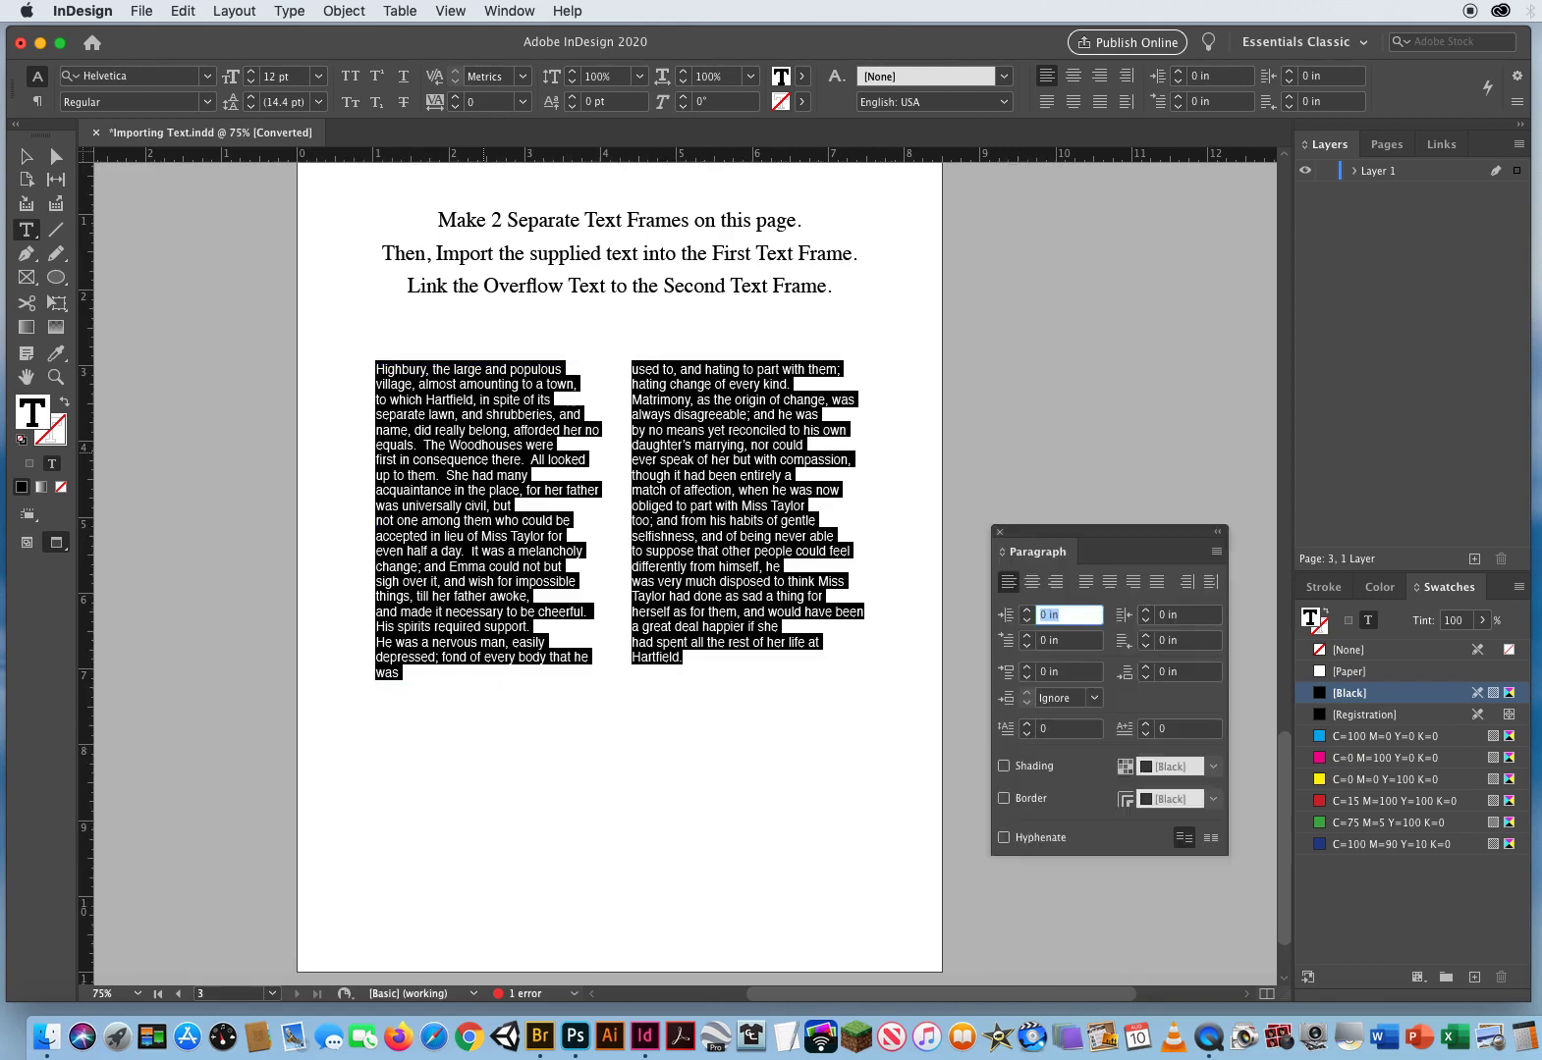
{"action": "left_click_drag", "start_coordinate": [1036, 531], "coordinate": [1017, 275]}
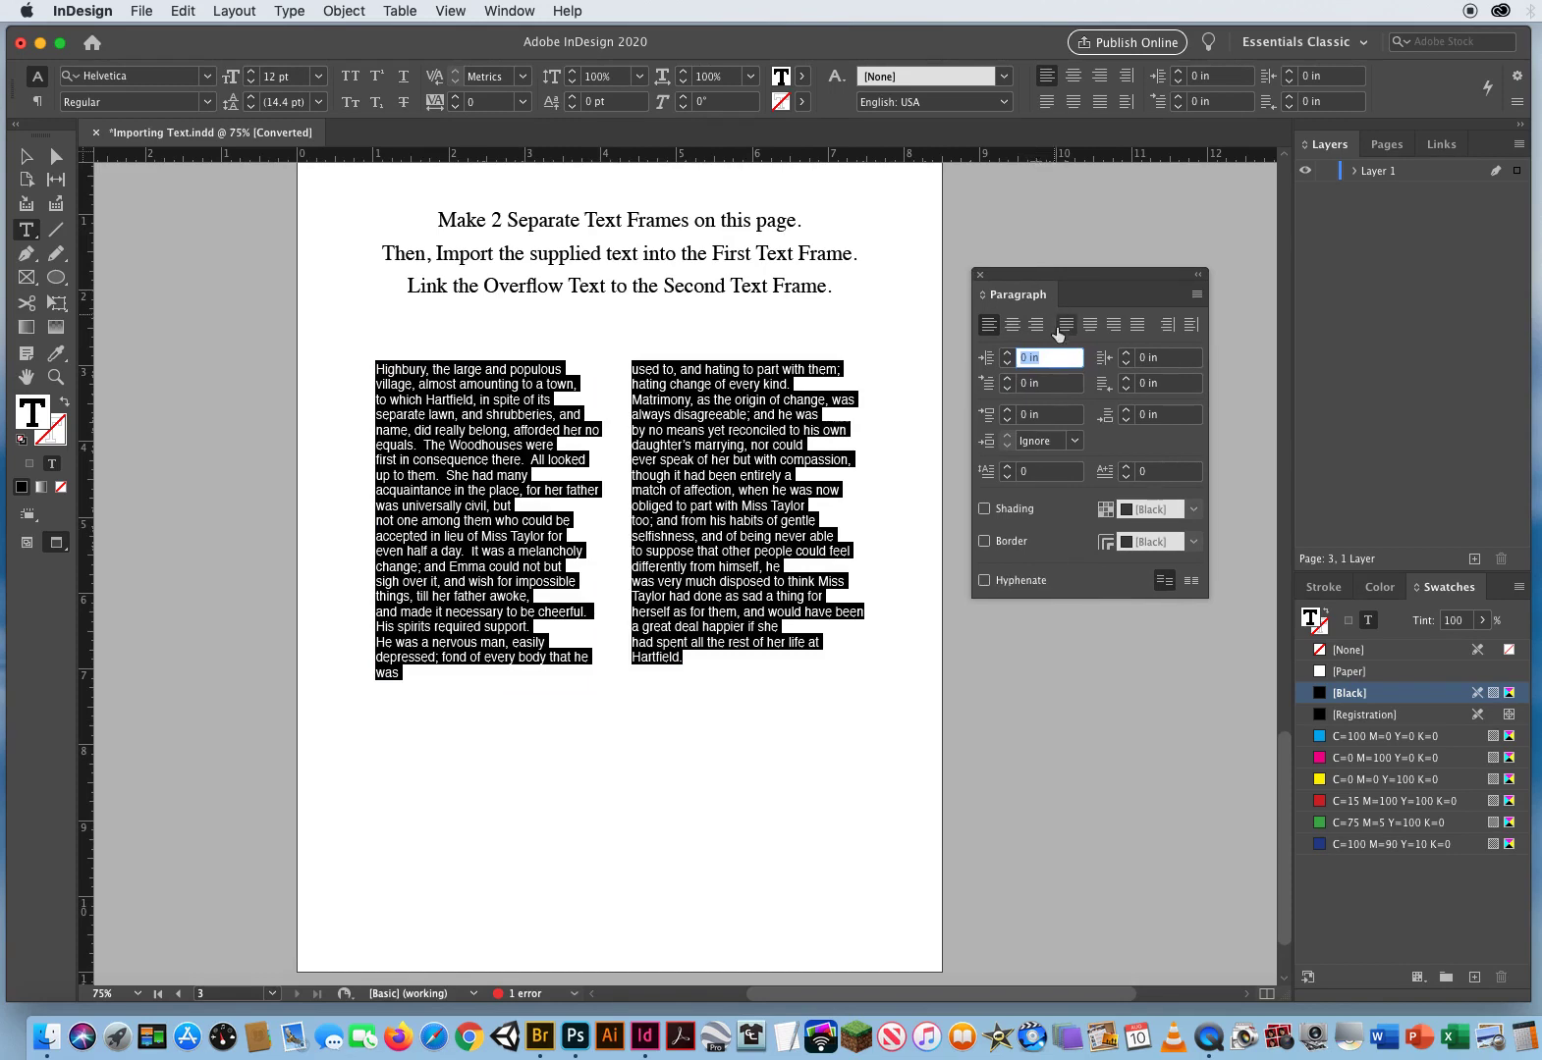
{"action": "left_click", "coordinate": [1062, 328]}
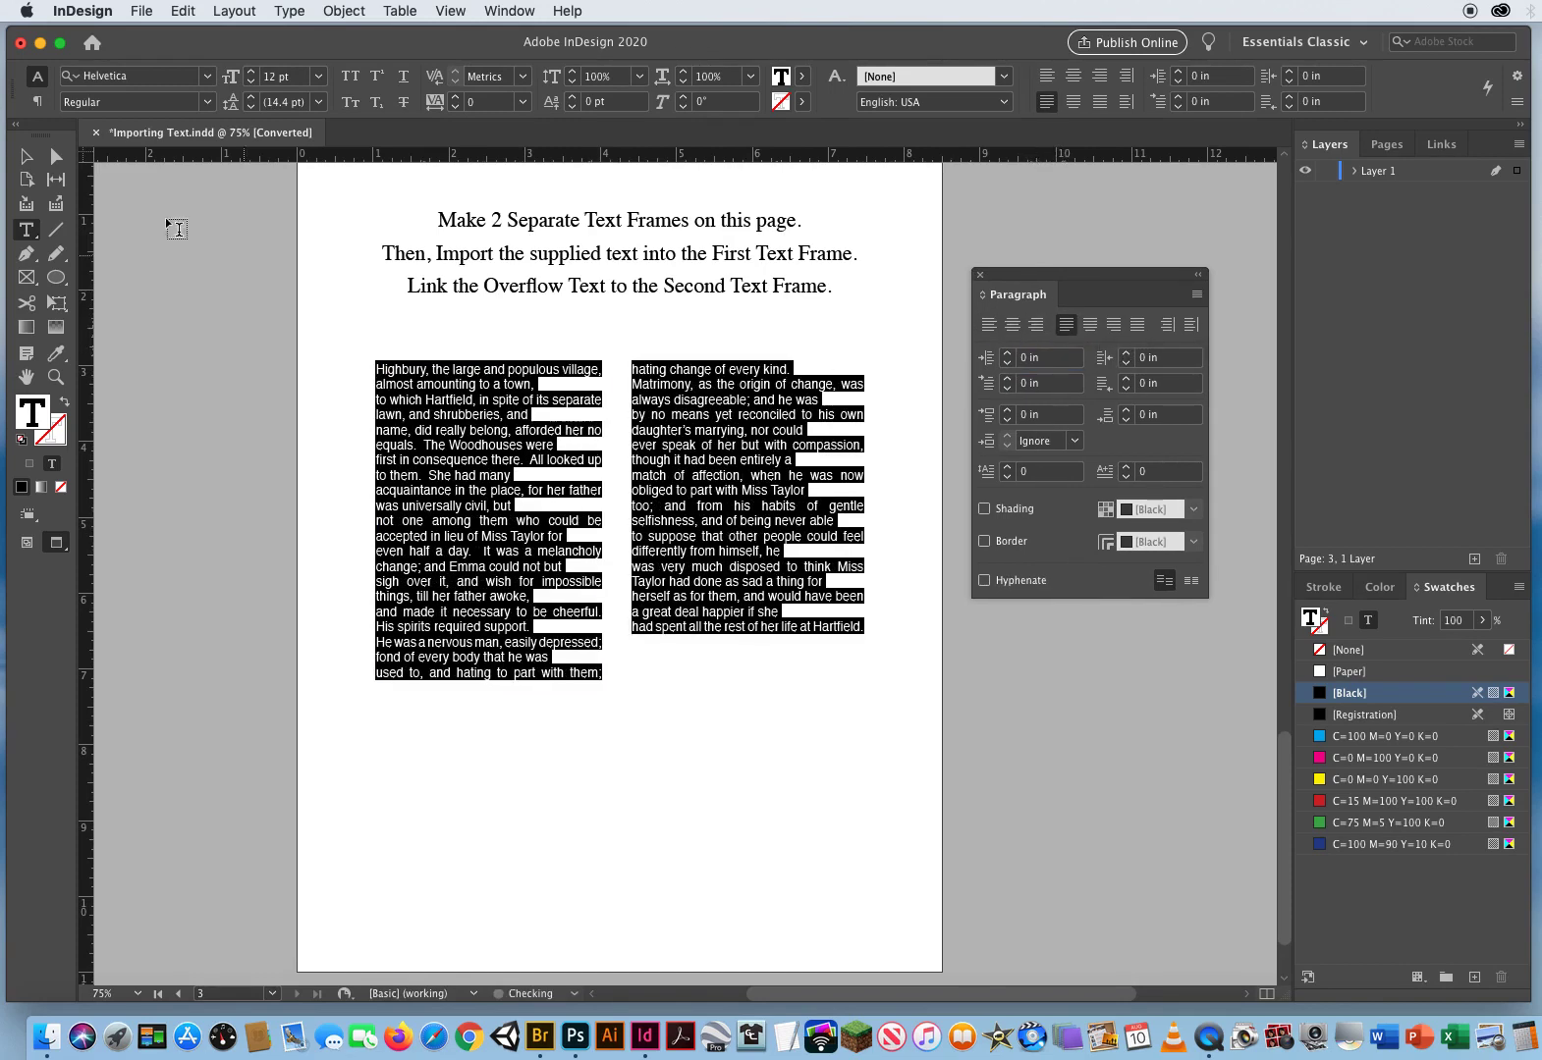
Close the Paragraph panel and the Importing Text.indd document, bringing up the save prompt.
{"action": "left_click", "coordinate": [29, 160]}
{"action": "left_click", "coordinate": [184, 422]}
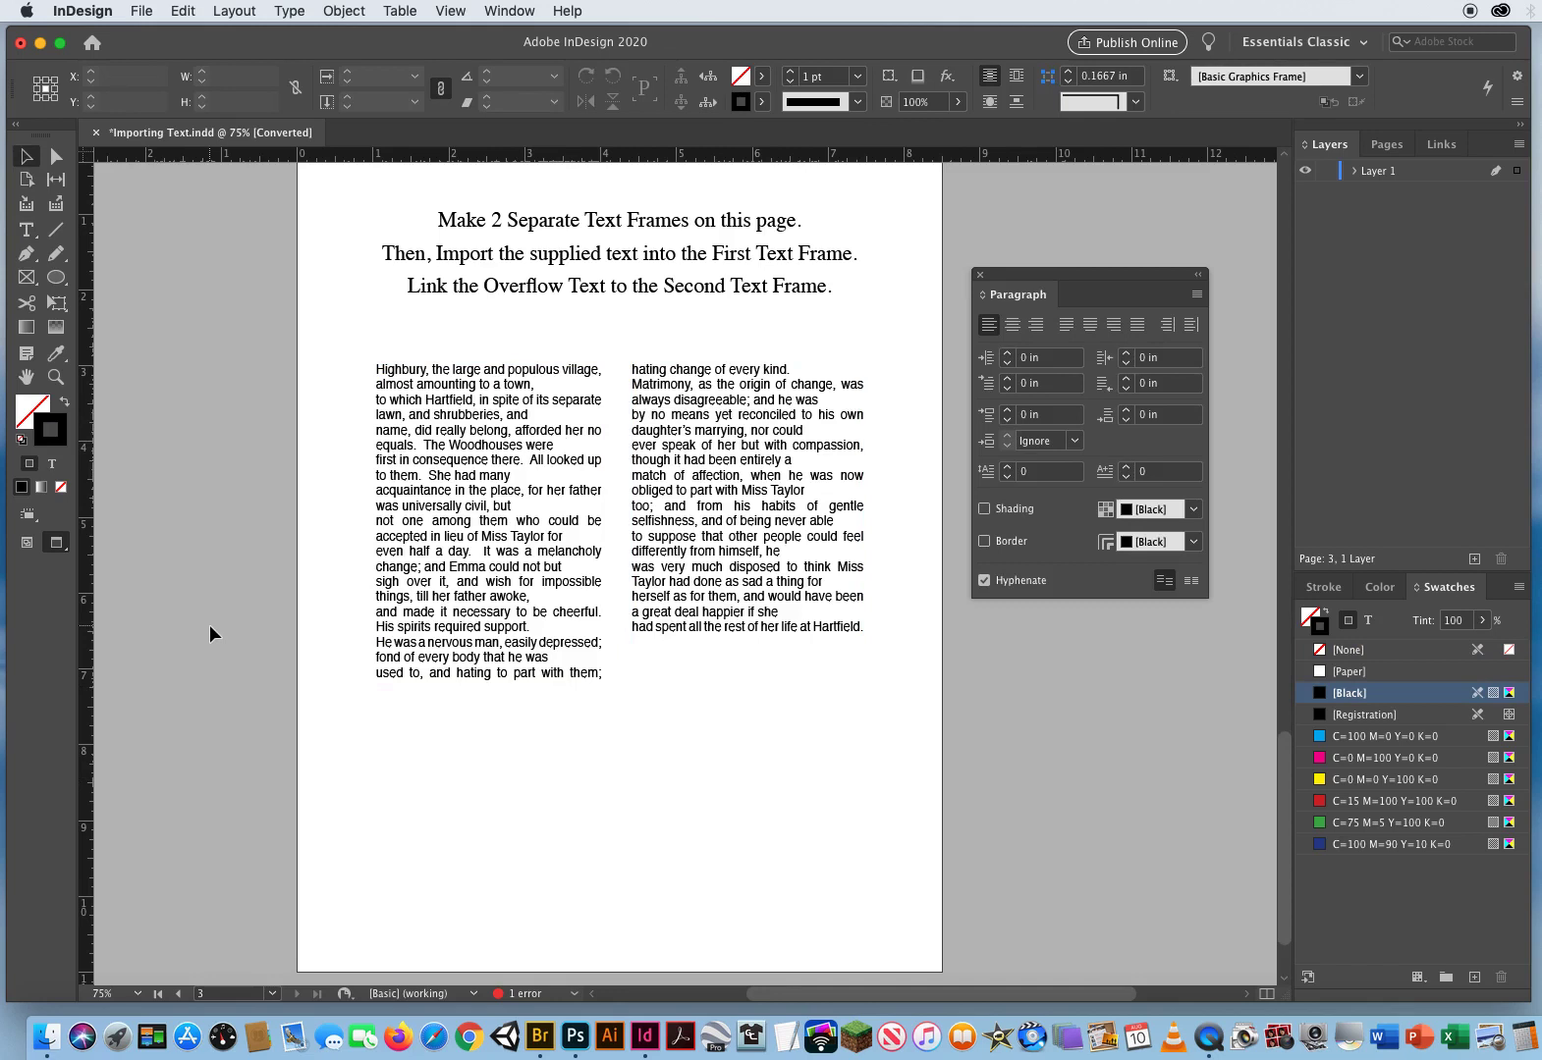
{"action": "left_click", "coordinate": [979, 275]}
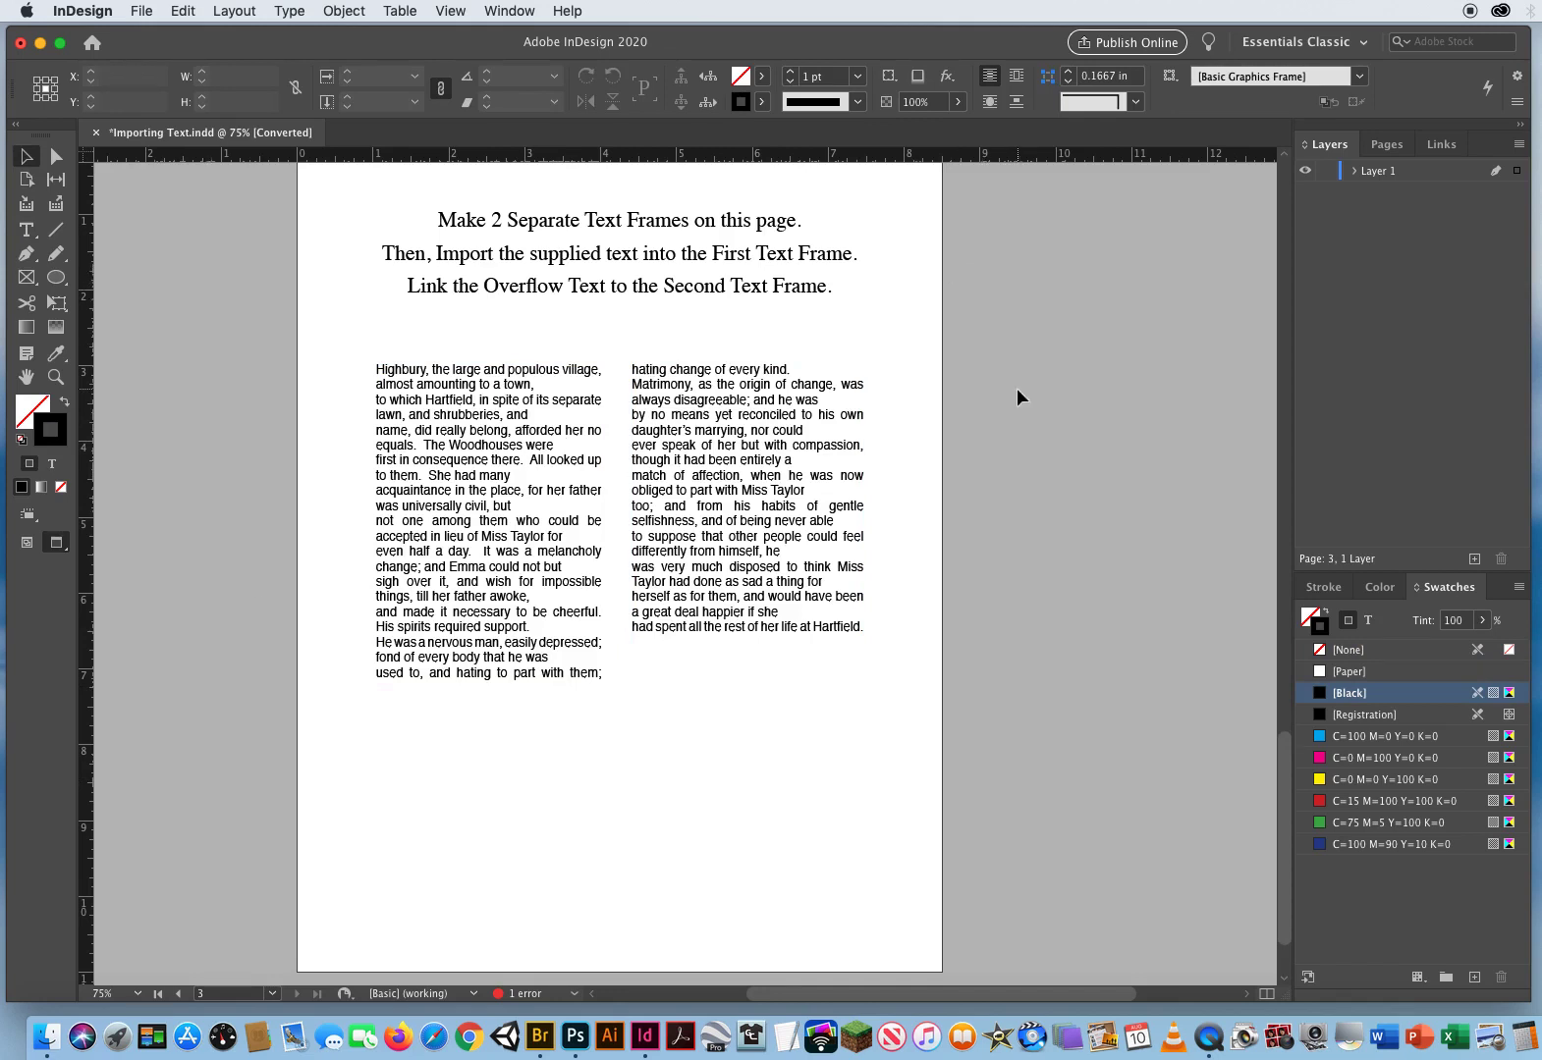
{"action": "left_click", "coordinate": [95, 133]}
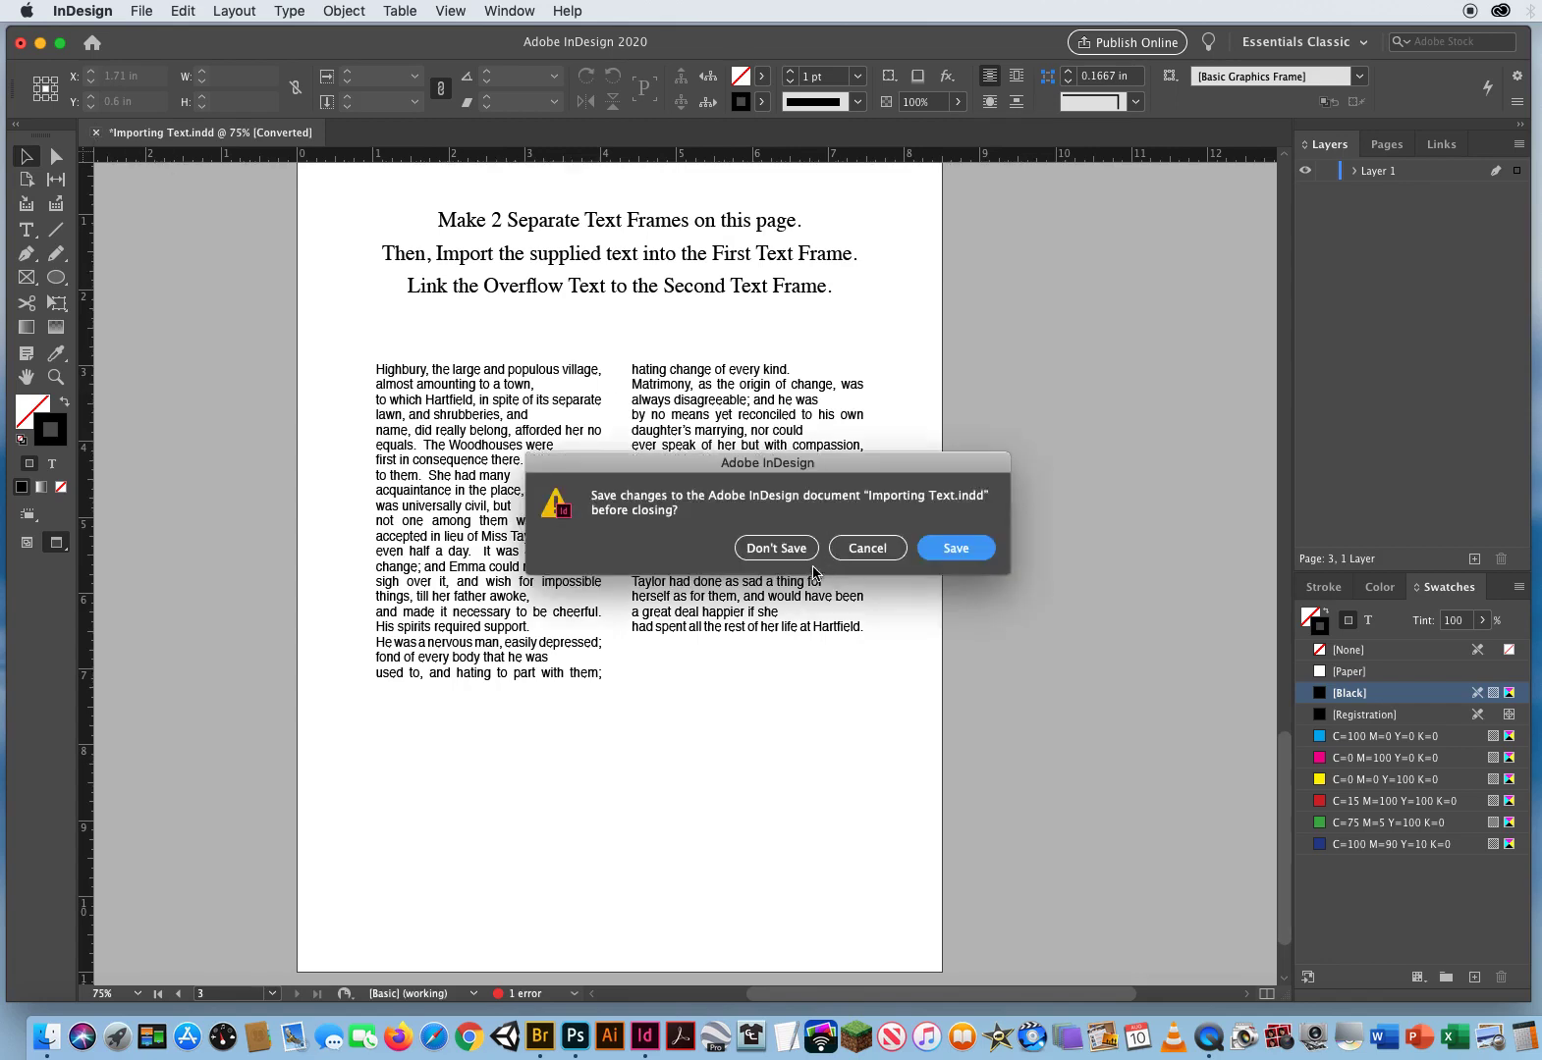